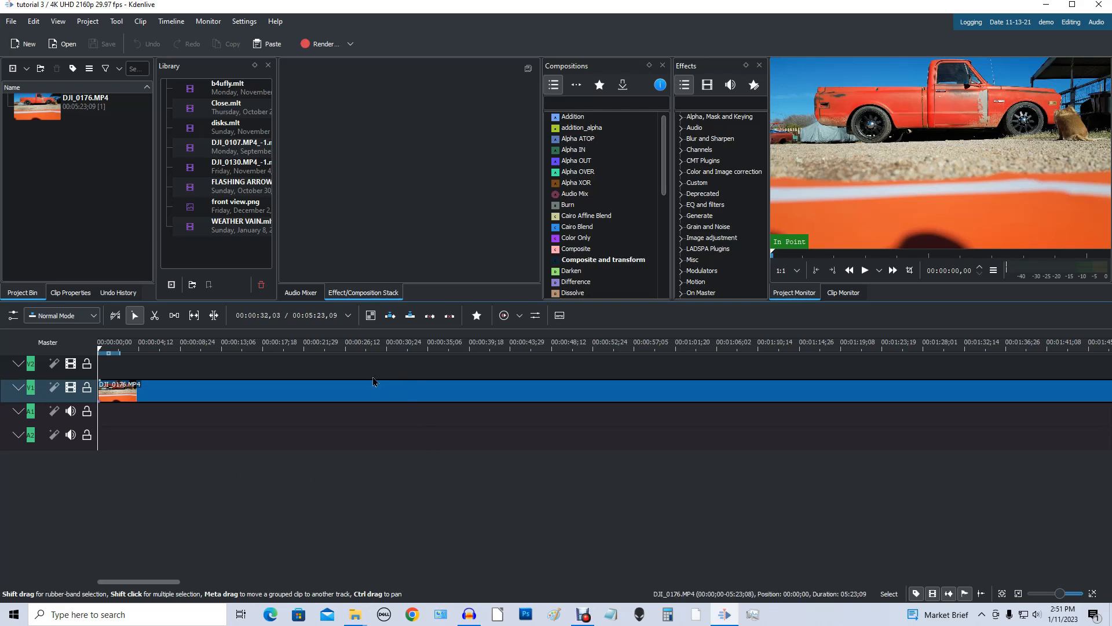
Step: Start a new title clip in the project and enter the text WATCH BELOW on its canvas
left_click(88, 22)
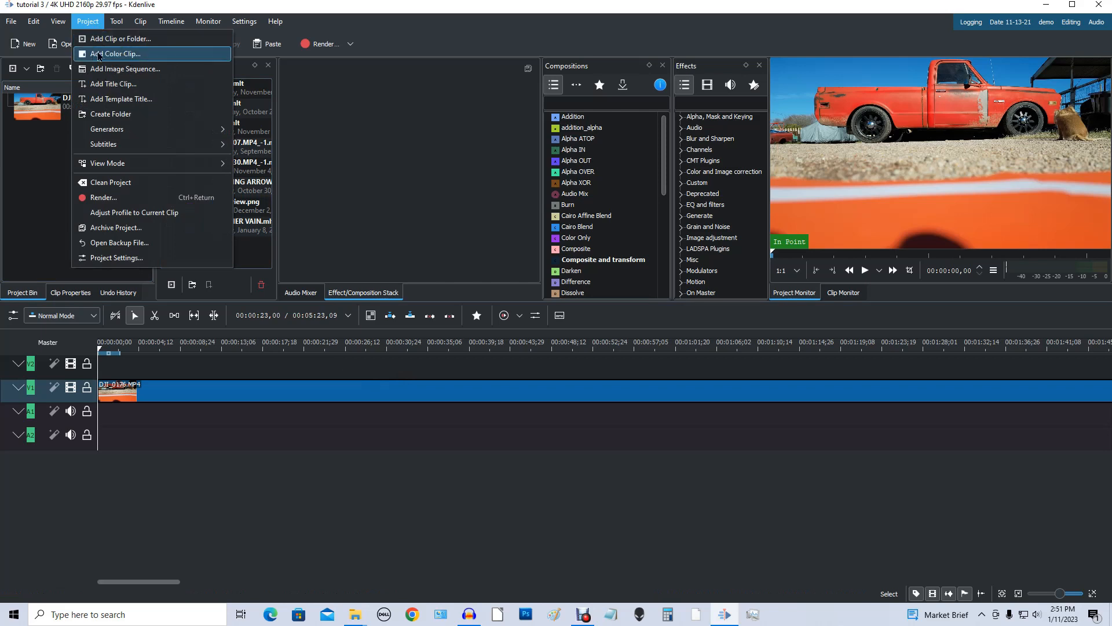
left_click(108, 87)
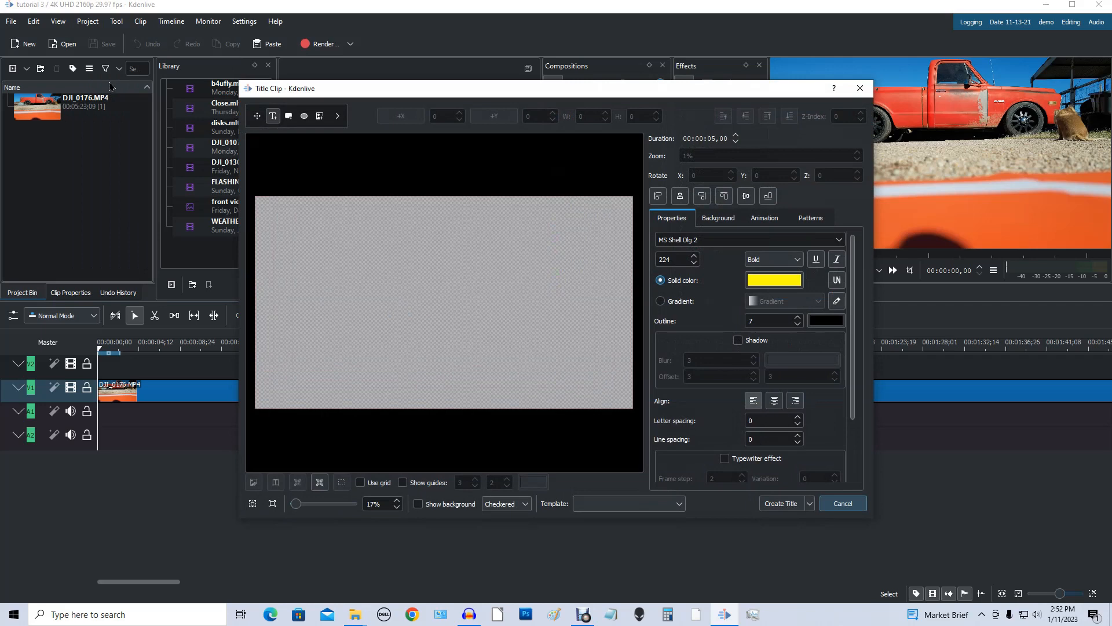
left_click(411, 280)
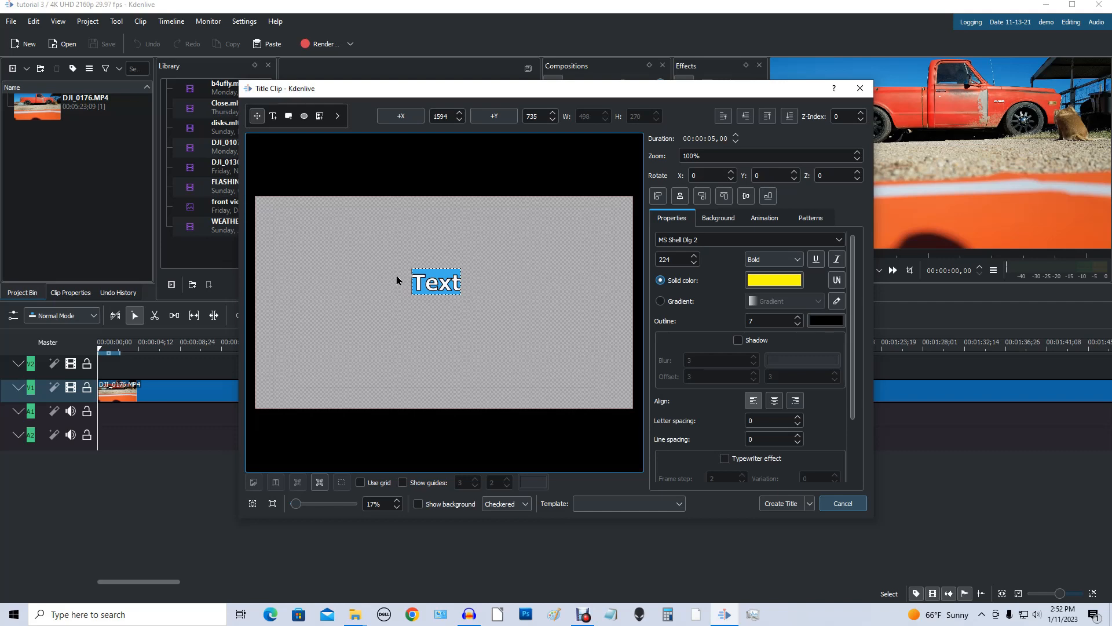
type("WAT")
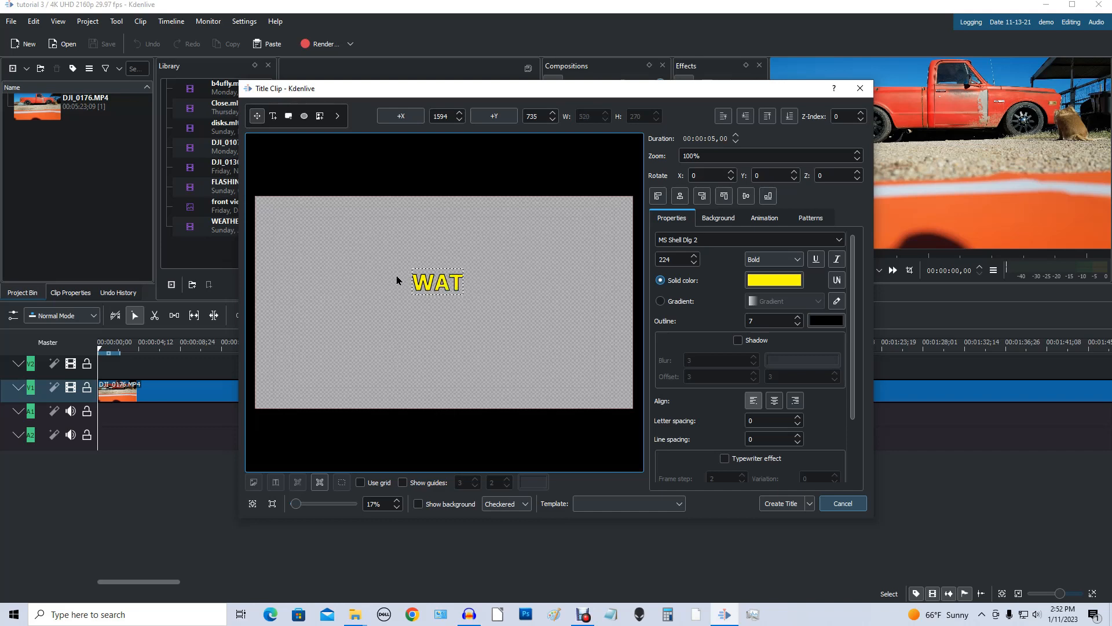
type("CH BE")
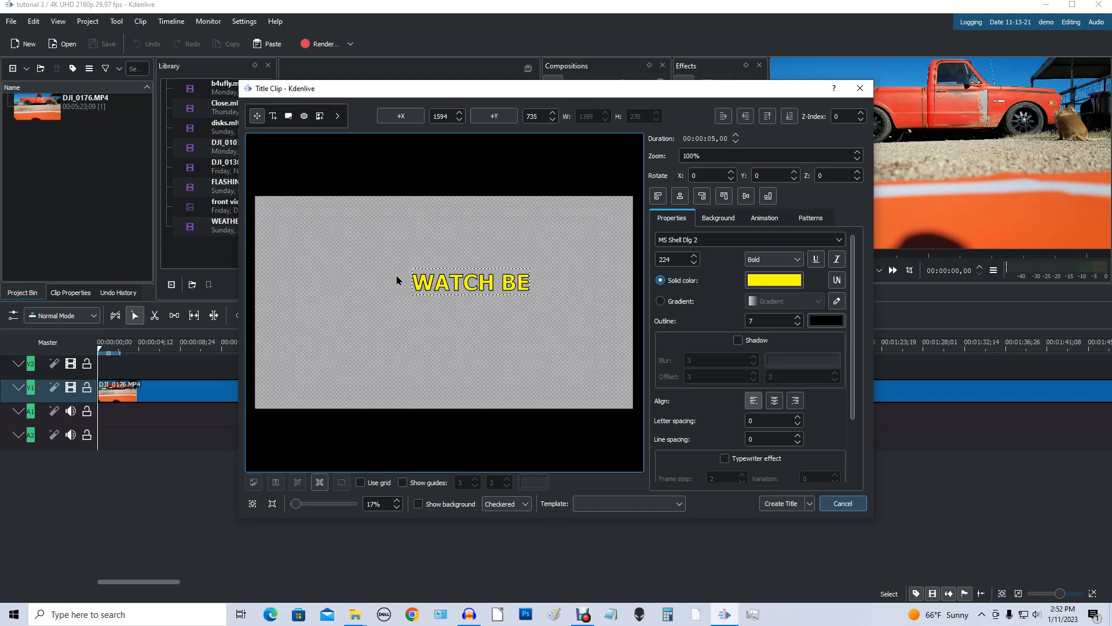
type("LOW")
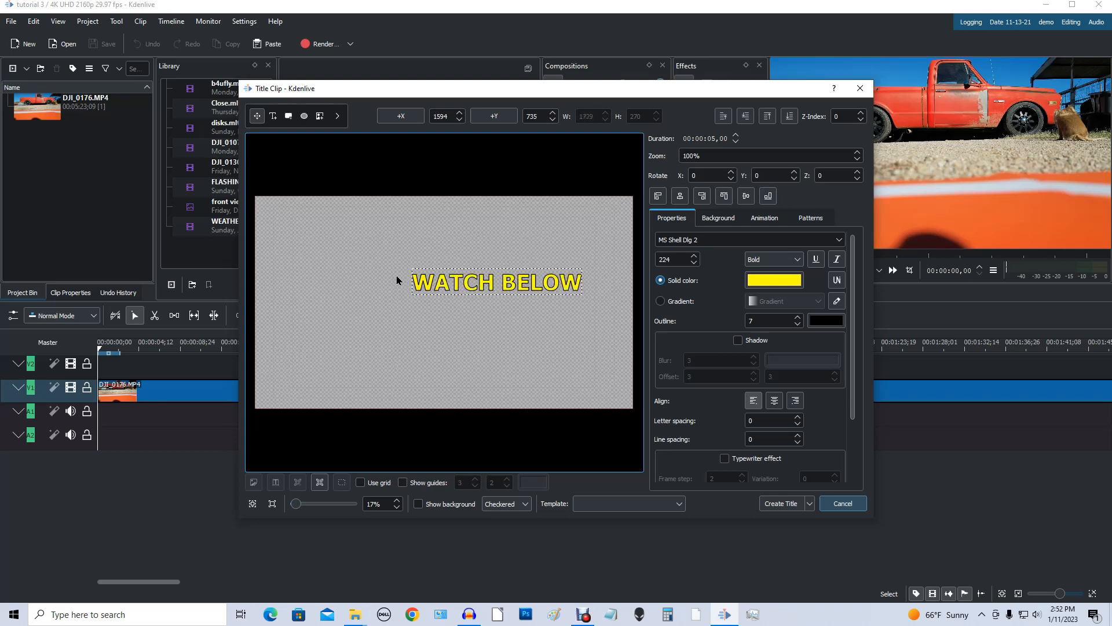
Step: Center the WATCH BELOW text horizontally in the title frame
left_click(505, 366)
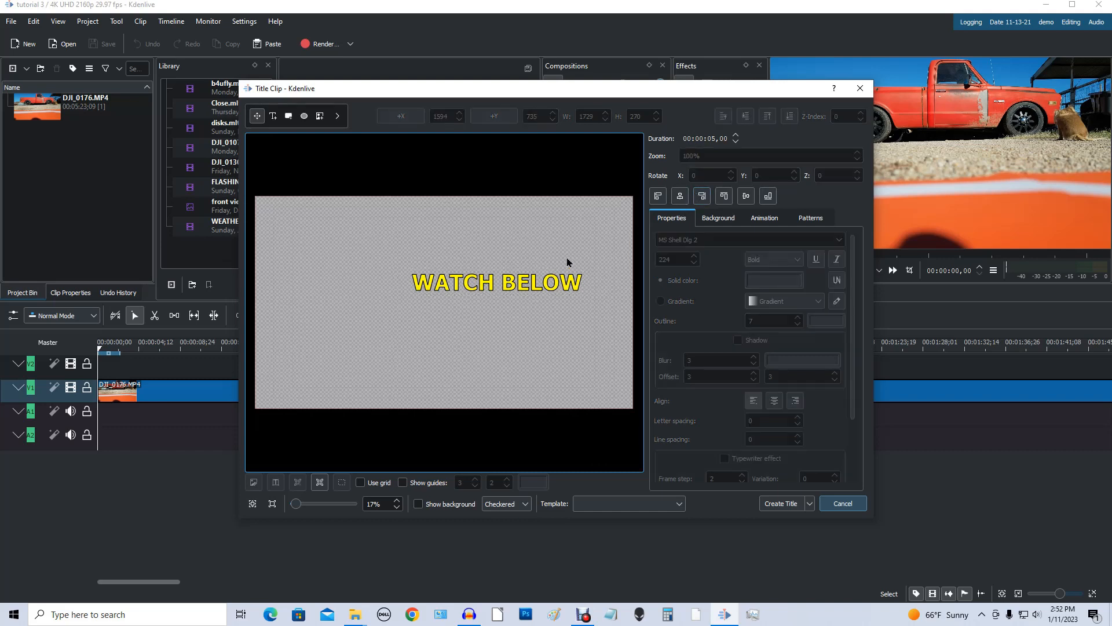
left_click(551, 279)
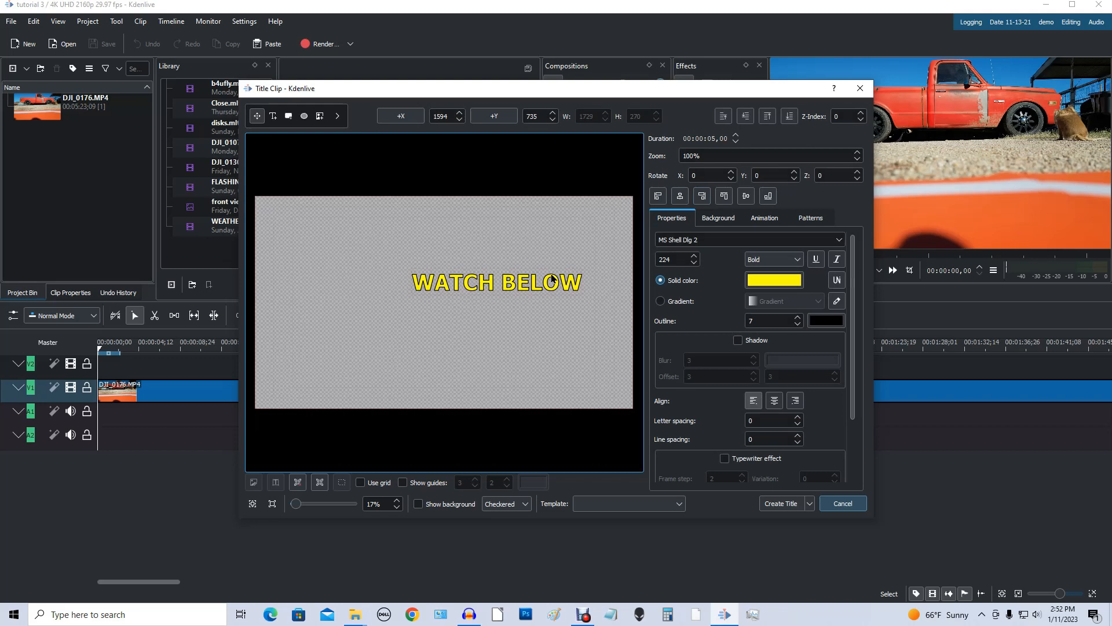
left_click(682, 196)
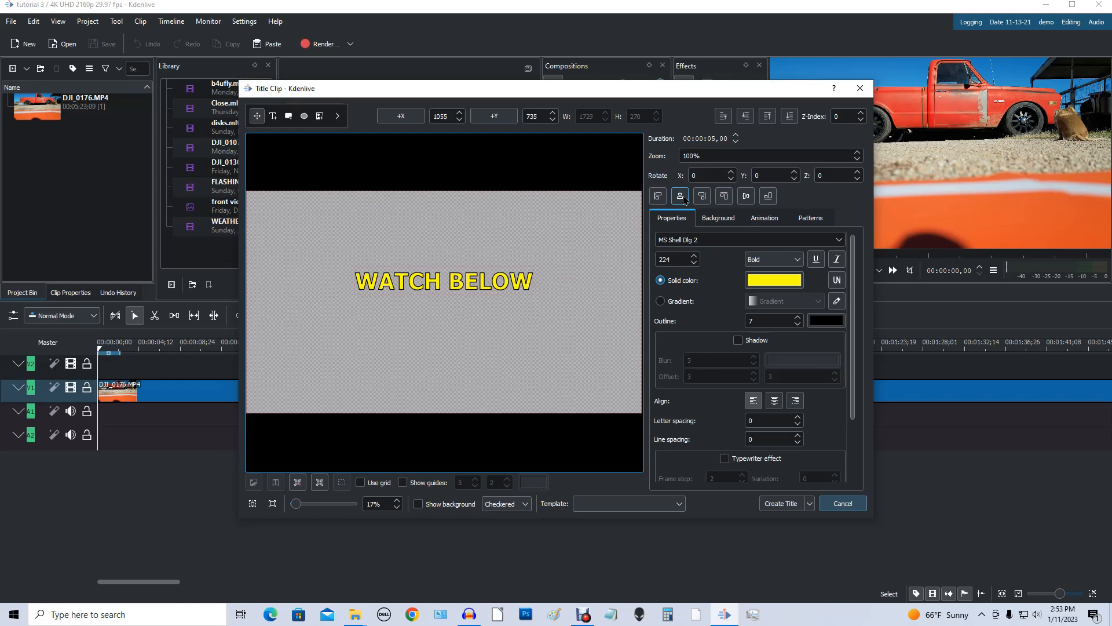
Step: Set the title text's solid color to white (#ffffff)
left_click(794, 282)
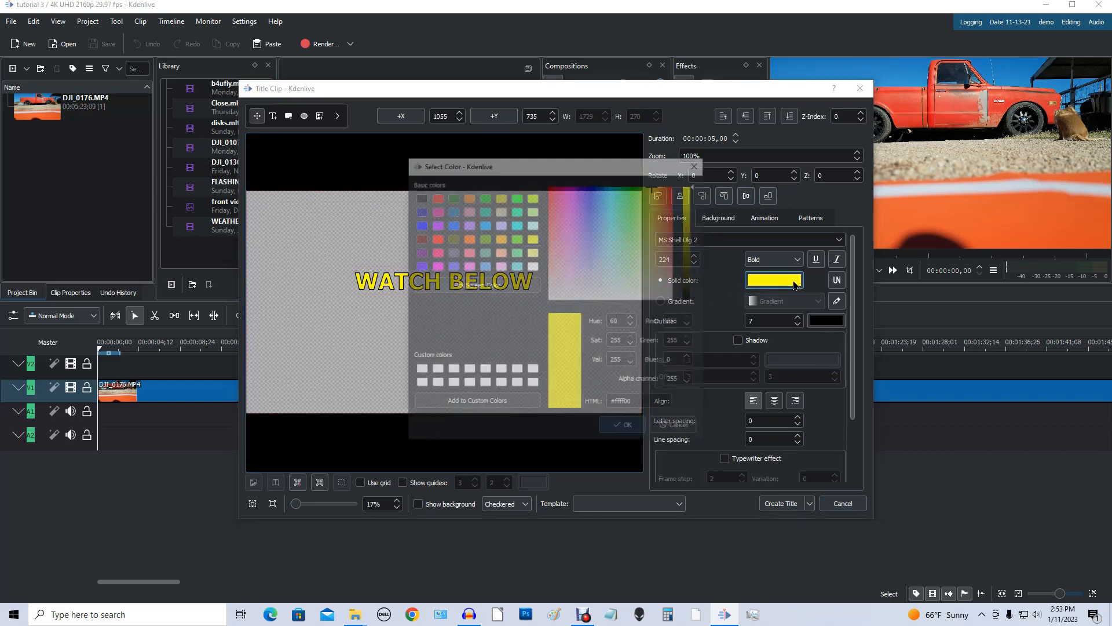
left_click(533, 267)
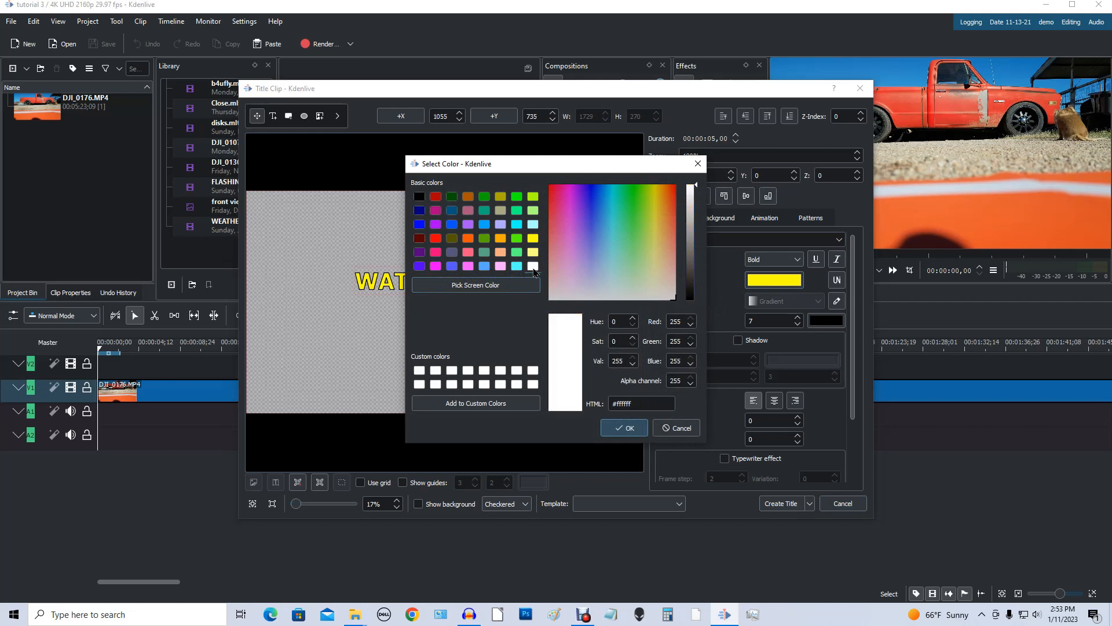
left_click(631, 431)
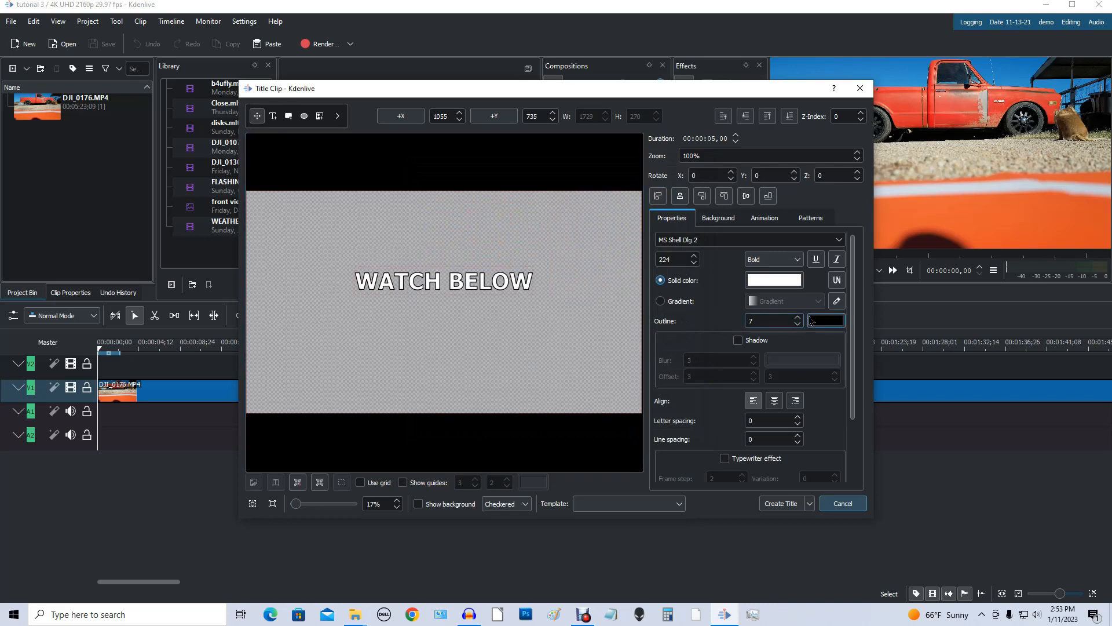
Step: Try an outline width of 20 in light blue (#00aaff) on the title text
scroll(798, 321, "up", 4)
scroll(798, 321, "up", 9)
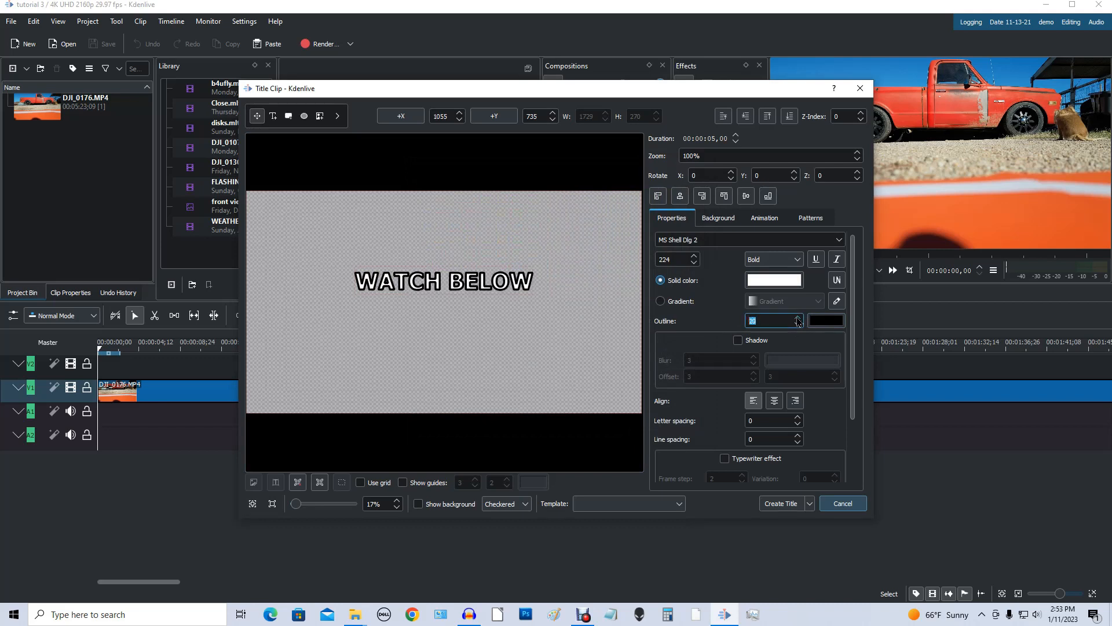
left_click(827, 322)
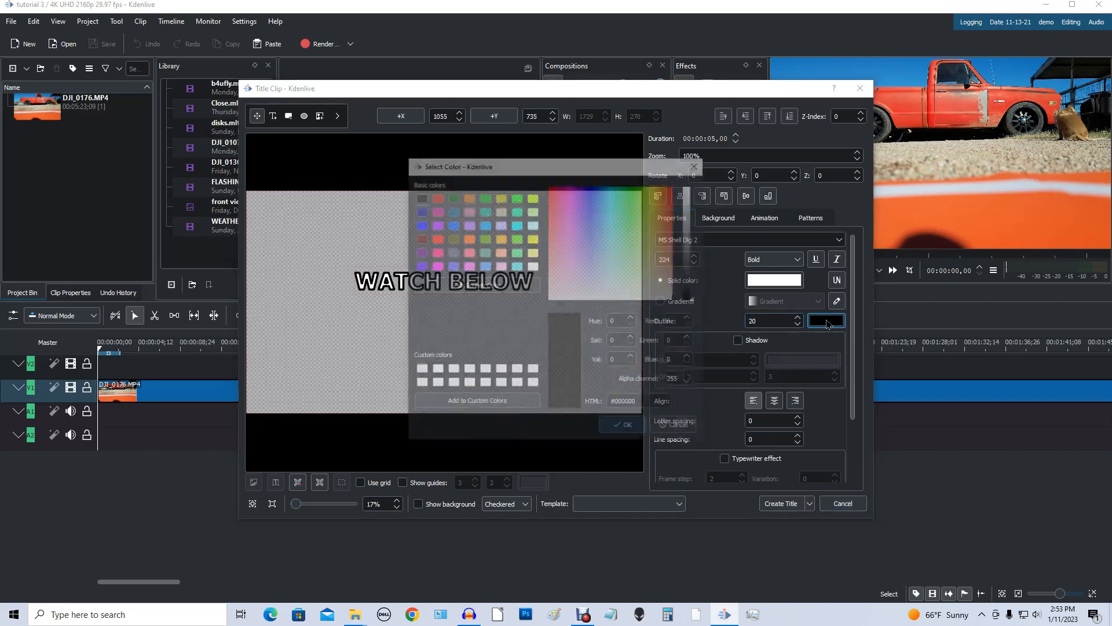
left_click(488, 225)
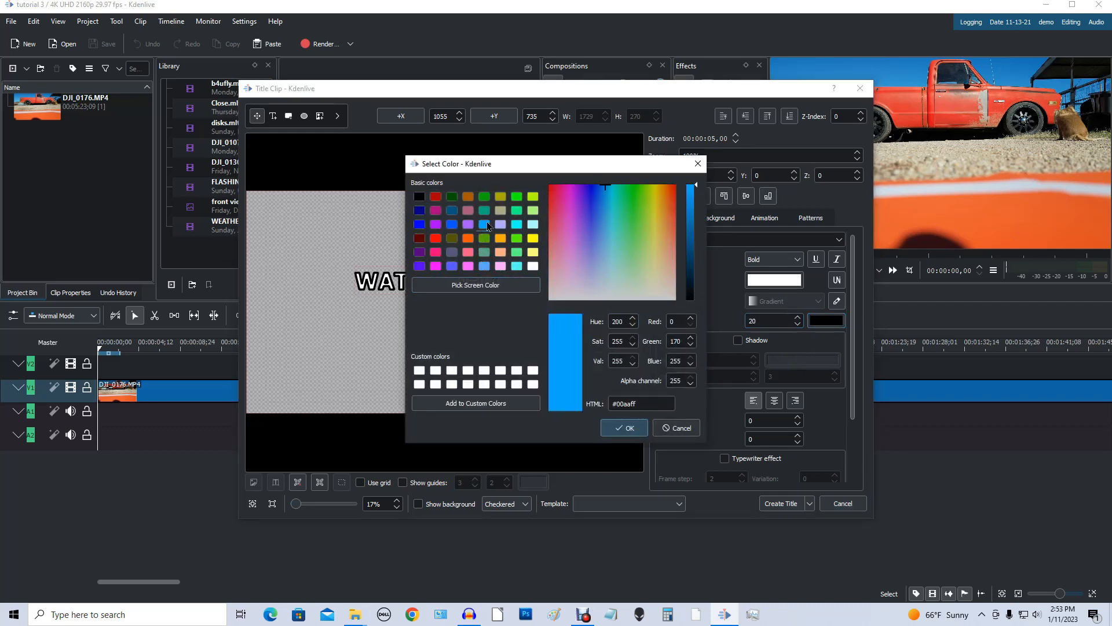
left_click(638, 434)
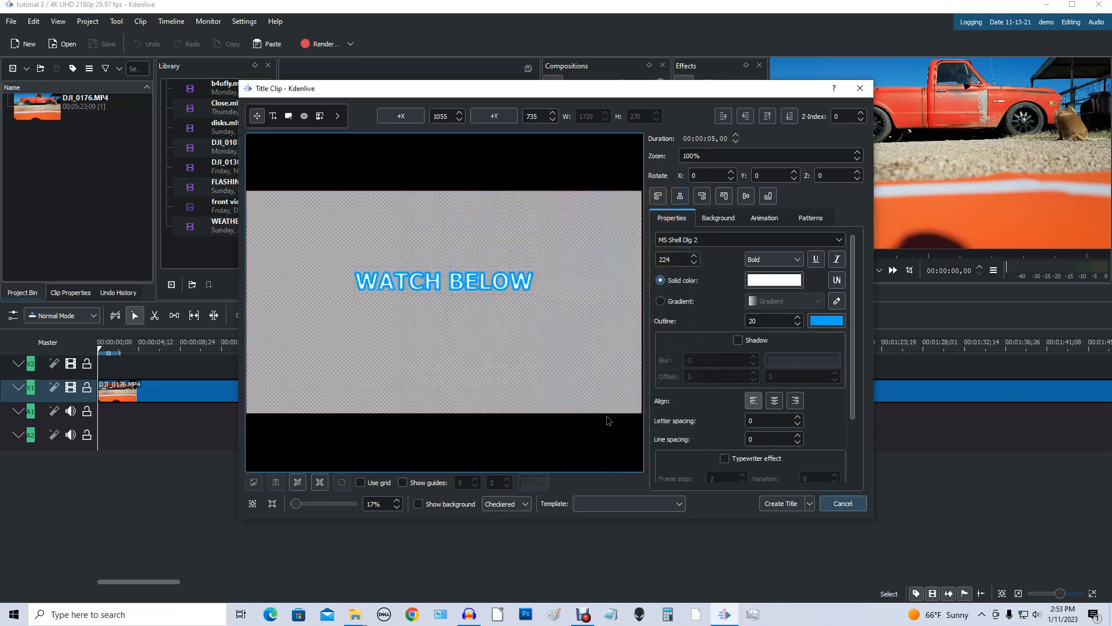
Step: Set the title text's outline color to black (#000000)
left_click(833, 322)
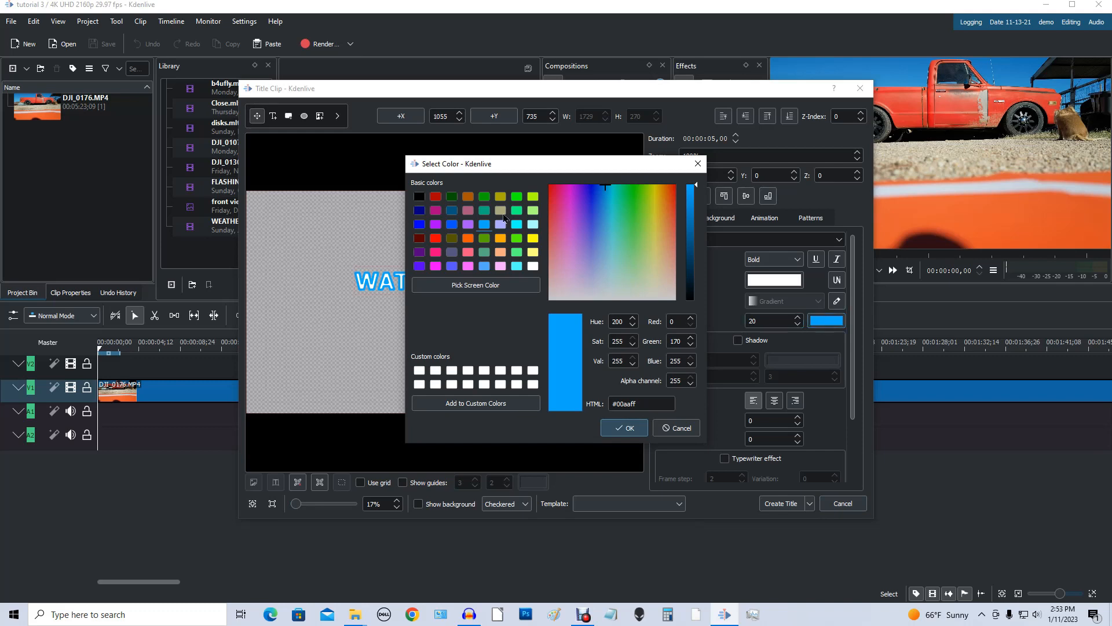
left_click(419, 198)
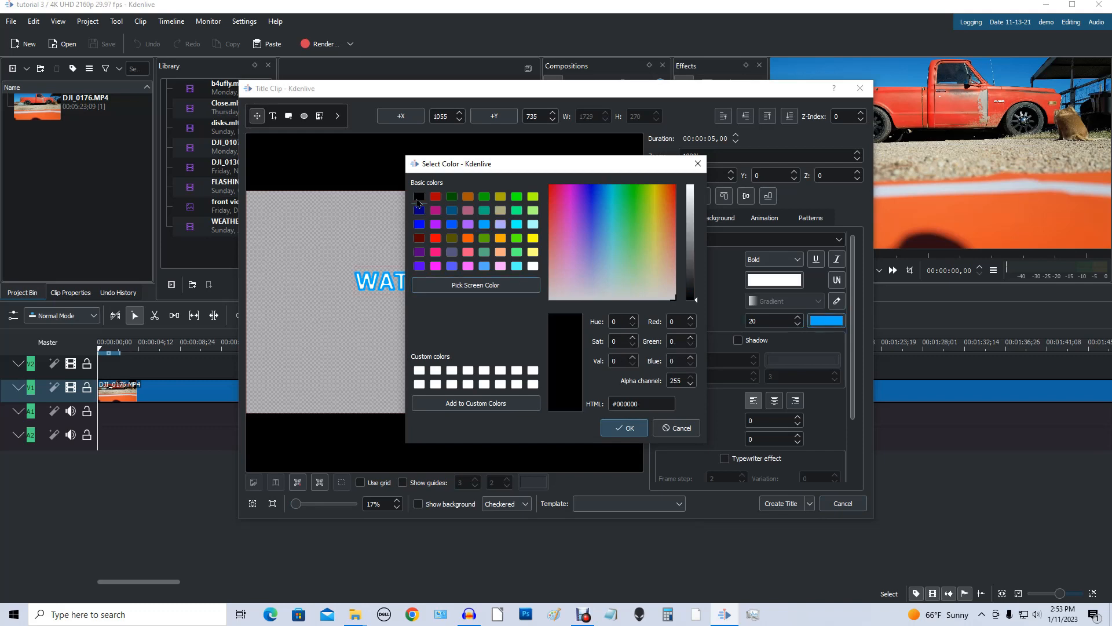
left_click(630, 433)
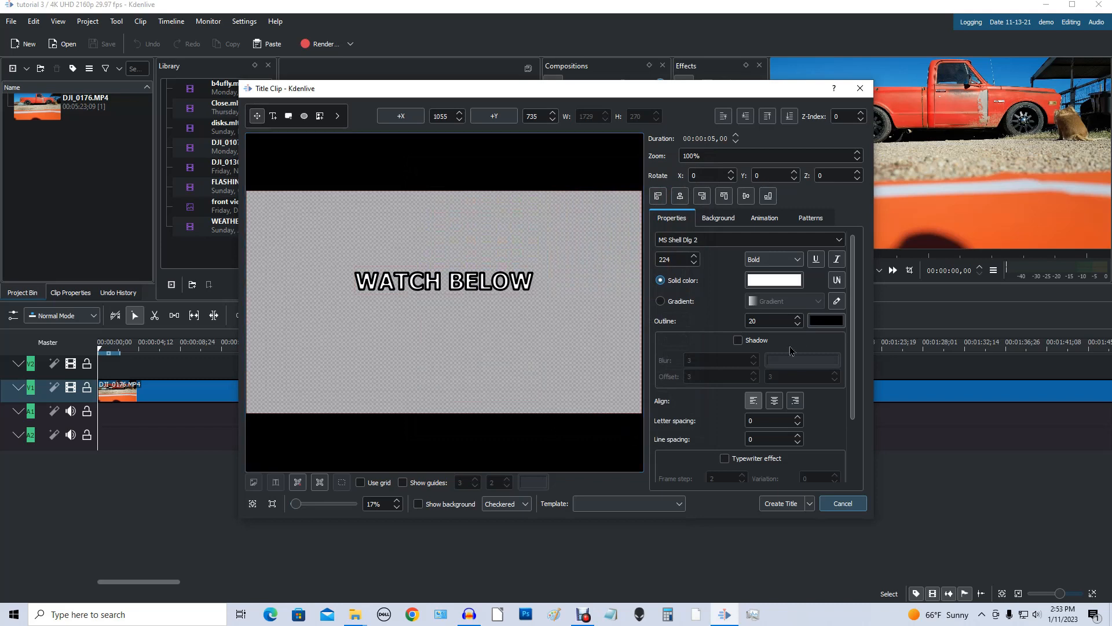
Step: Reduce the text outline to a thin line, create the title clip and select it in the project bin
scroll(800, 328, "down", 17)
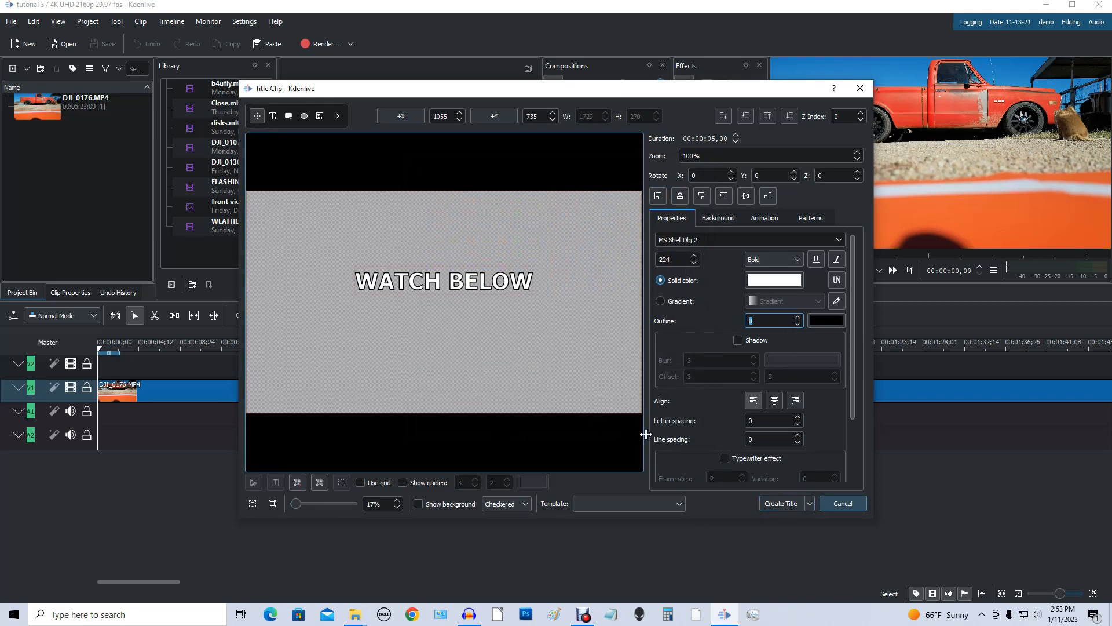
left_click(785, 504)
left_click(48, 148)
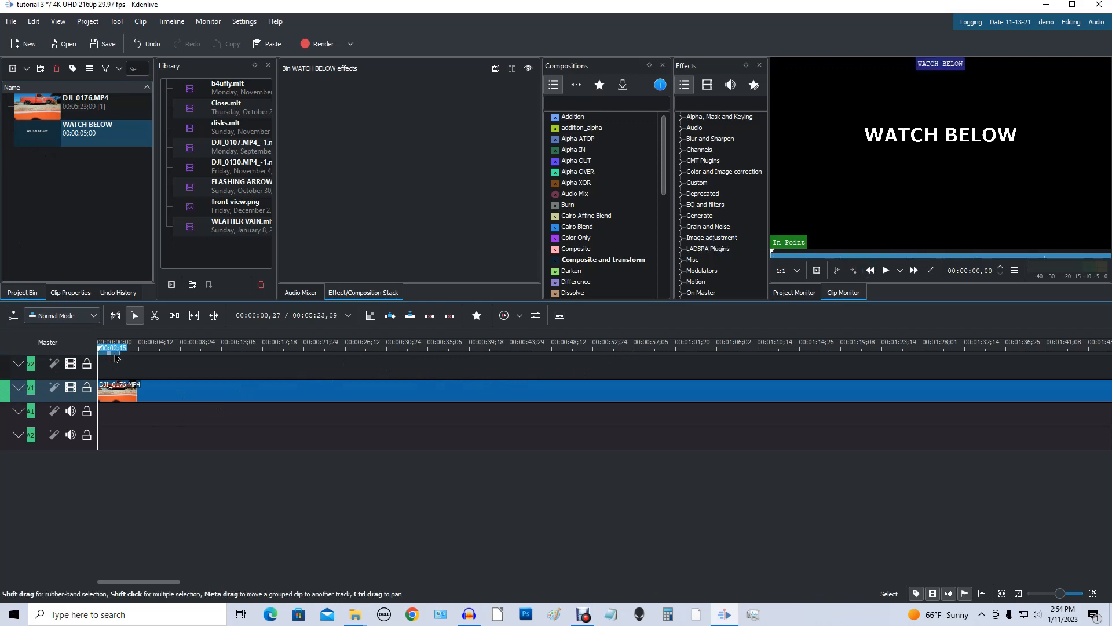
Step: Position the playhead at about 00:00:49,22 and place the WATCH BELOW title just after it on track V2, at about 00:00:50,16
left_click(148, 346)
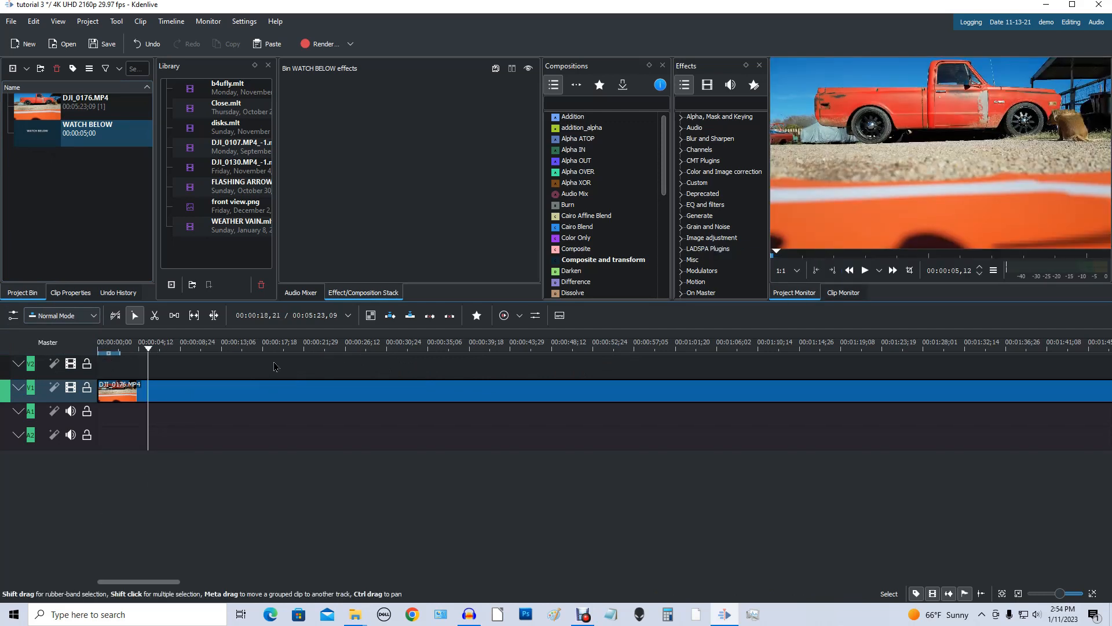
left_click(299, 350)
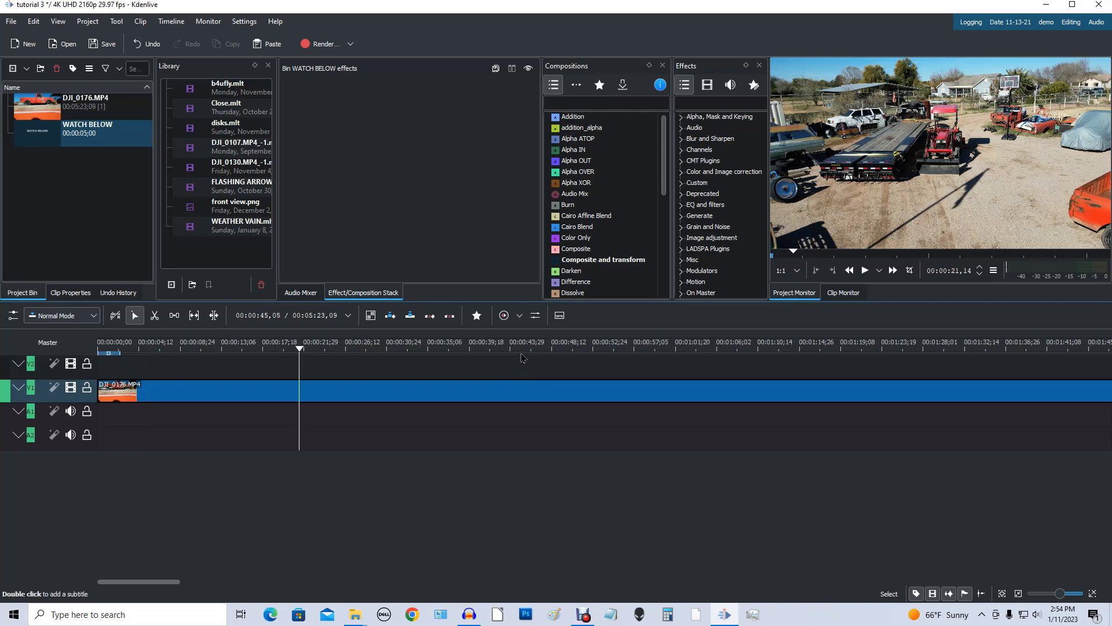
left_click(452, 349)
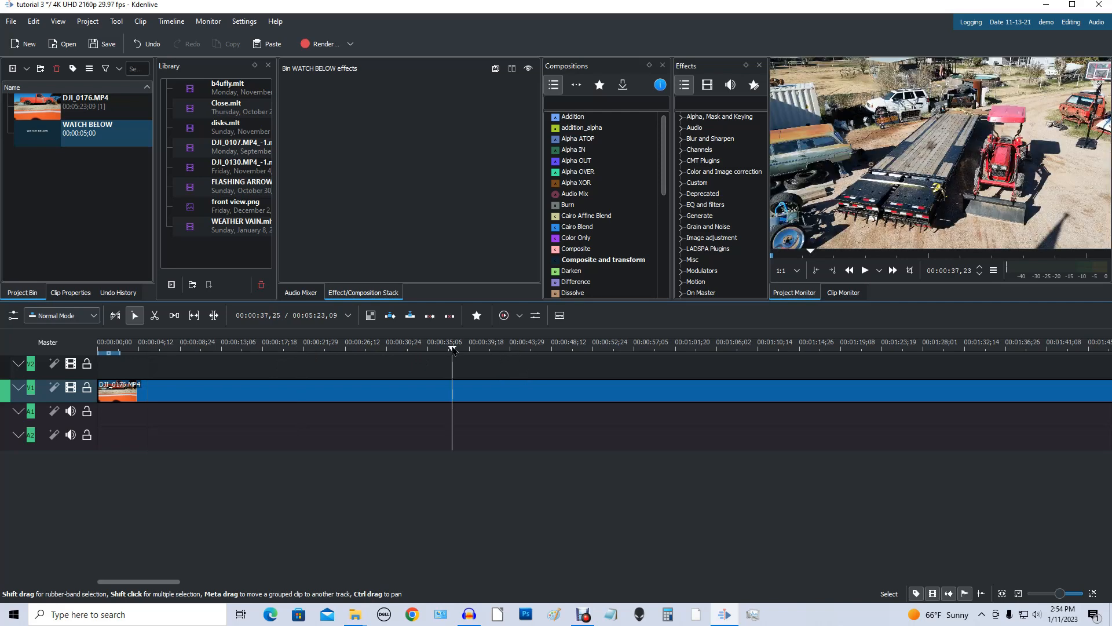
left_click(543, 349)
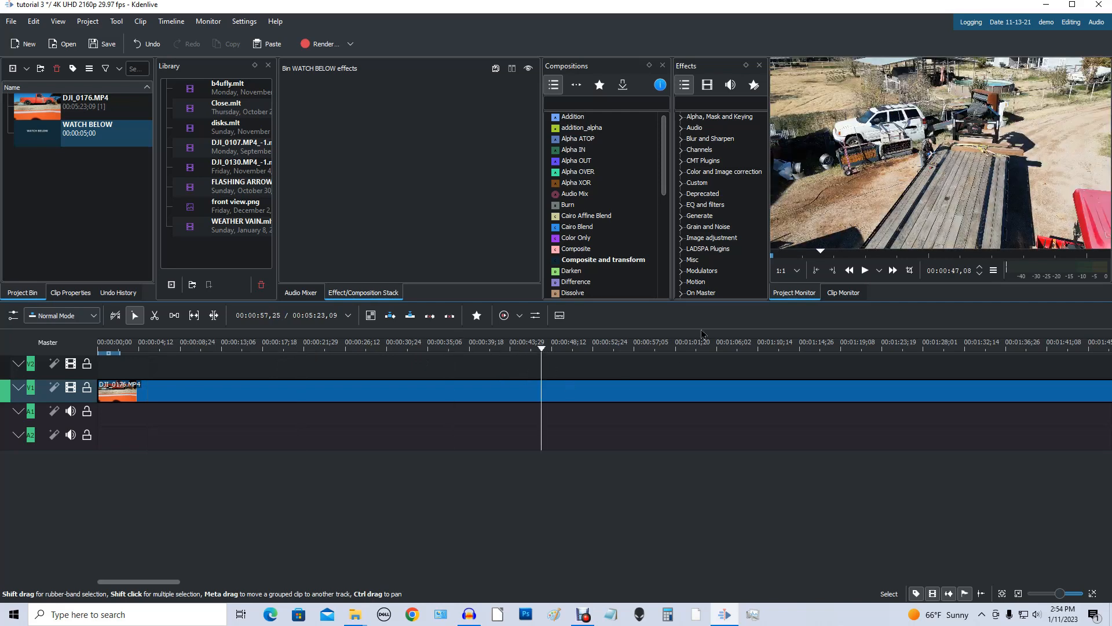
left_click(866, 271)
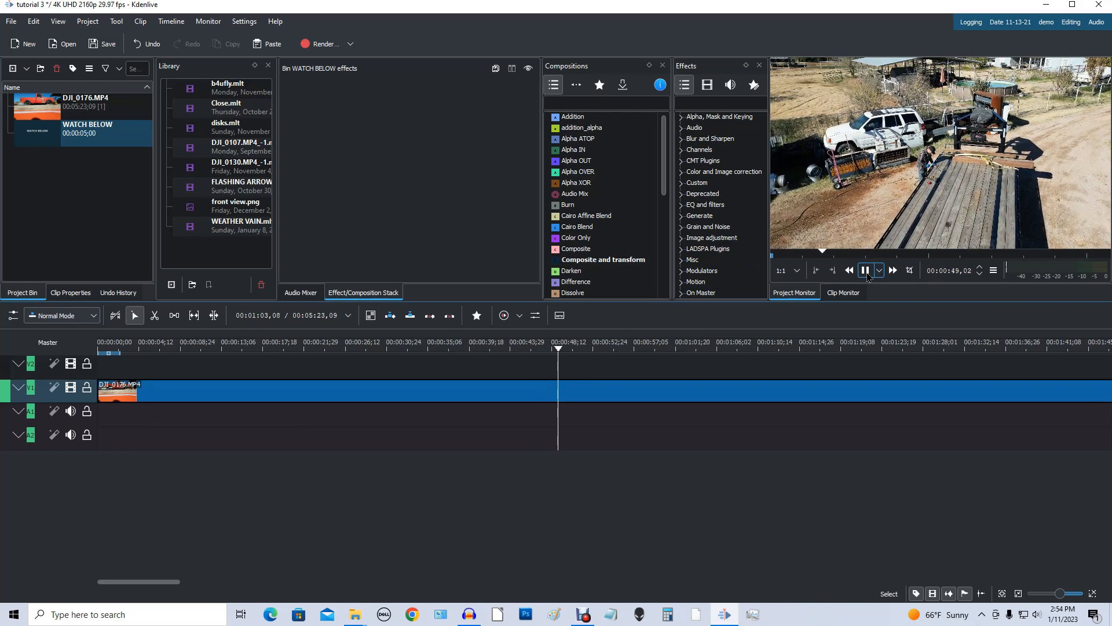
left_click(866, 271)
left_click(23, 151)
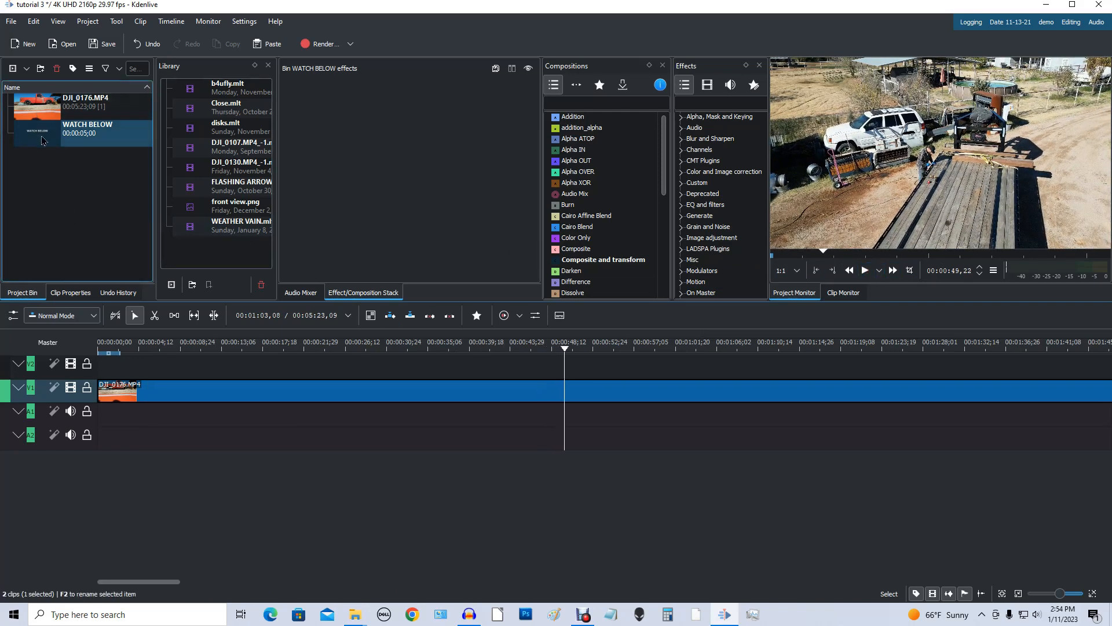
left_click(44, 138)
left_click_drag(587, 322, 572, 369)
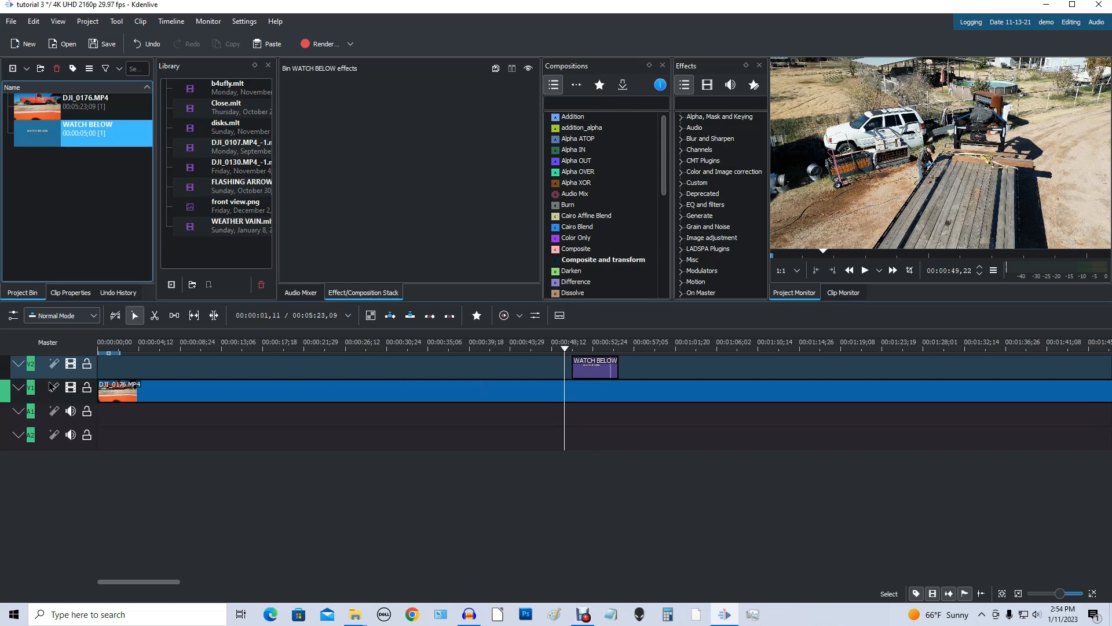
Step: Insert one video track above track V2
right_click(18, 366)
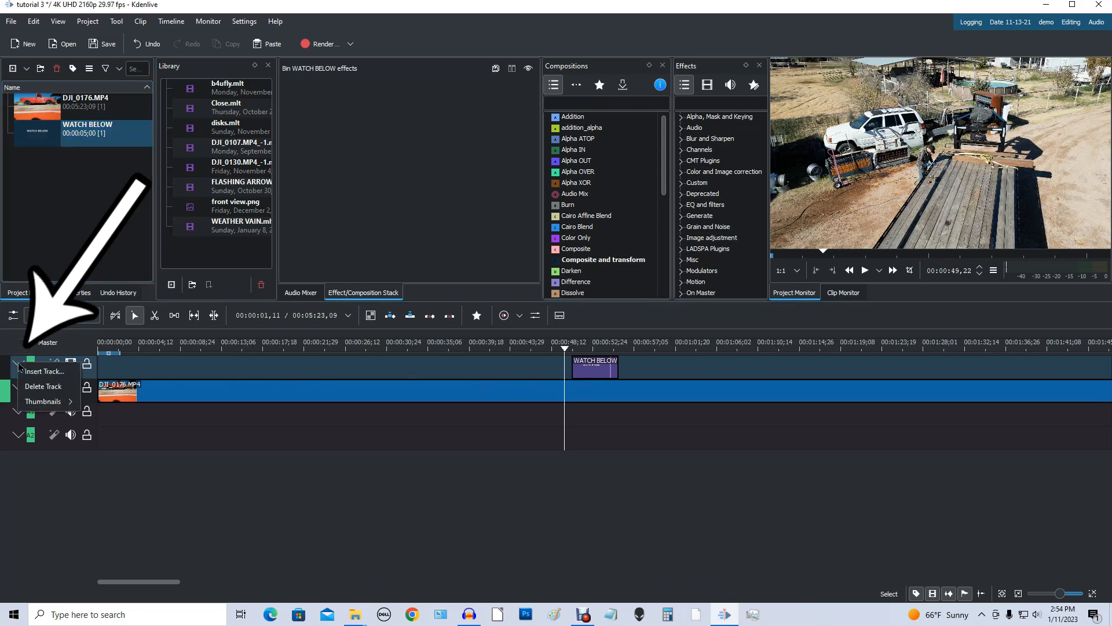
left_click(50, 372)
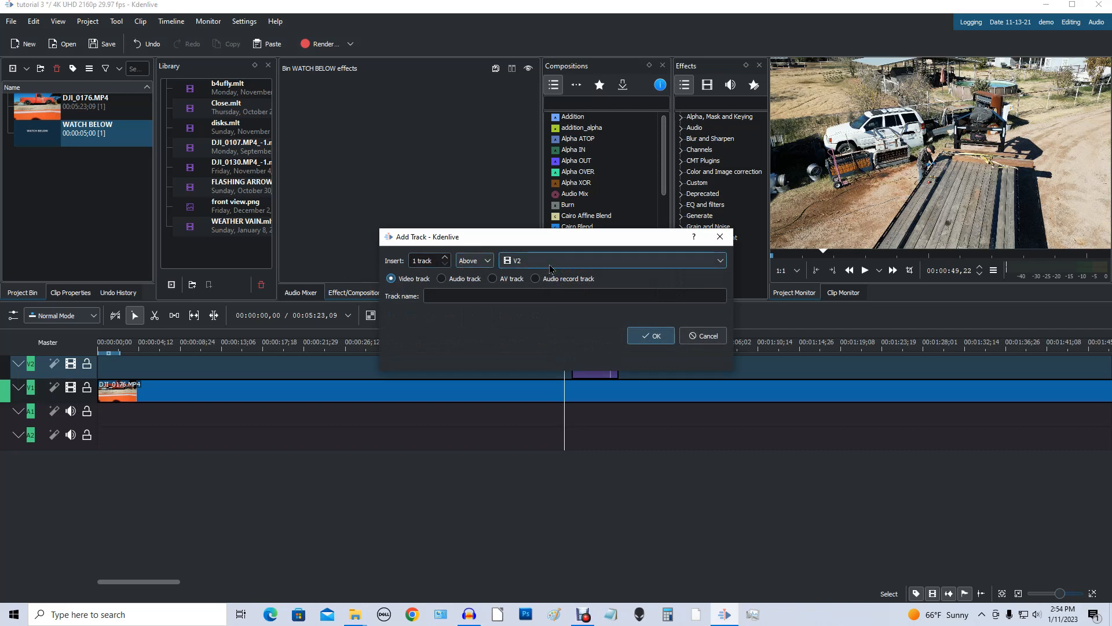
left_click(653, 336)
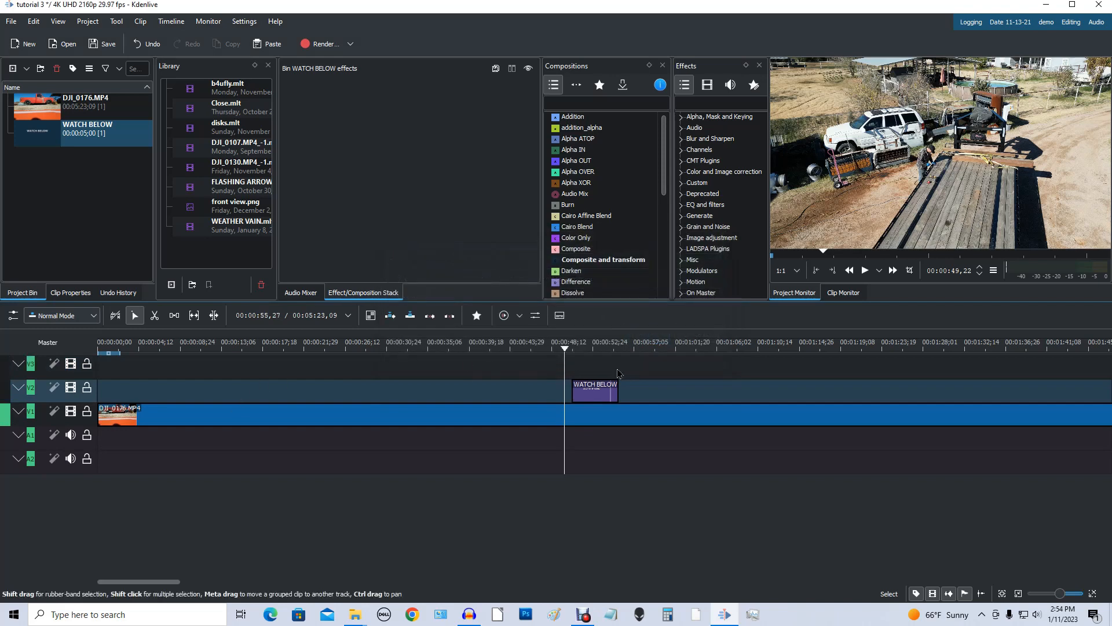
left_click(594, 392)
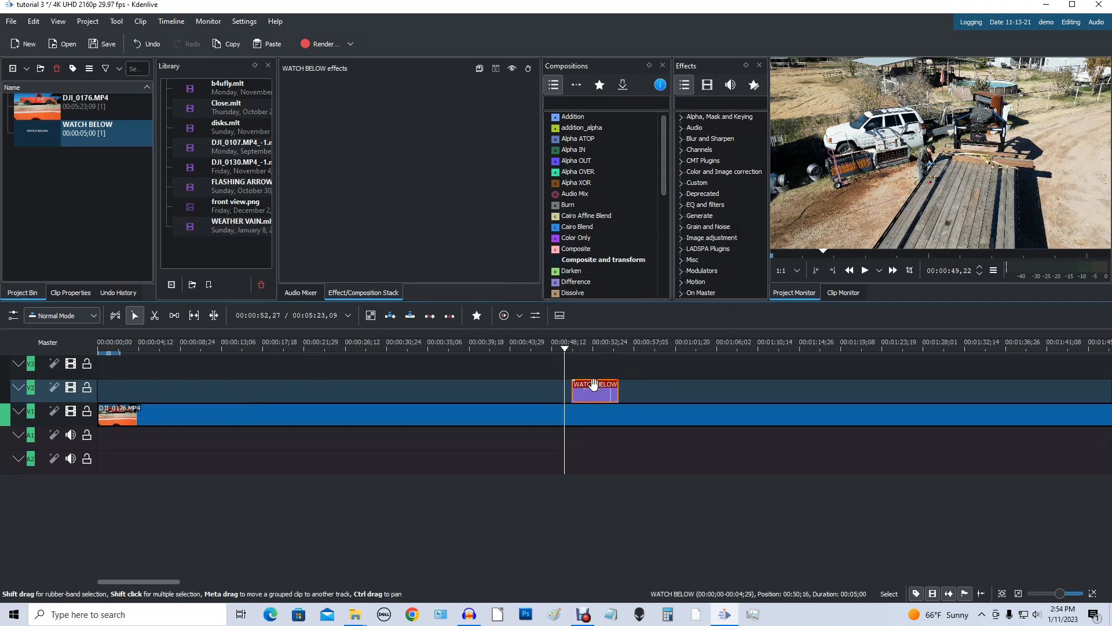
right_click(592, 389)
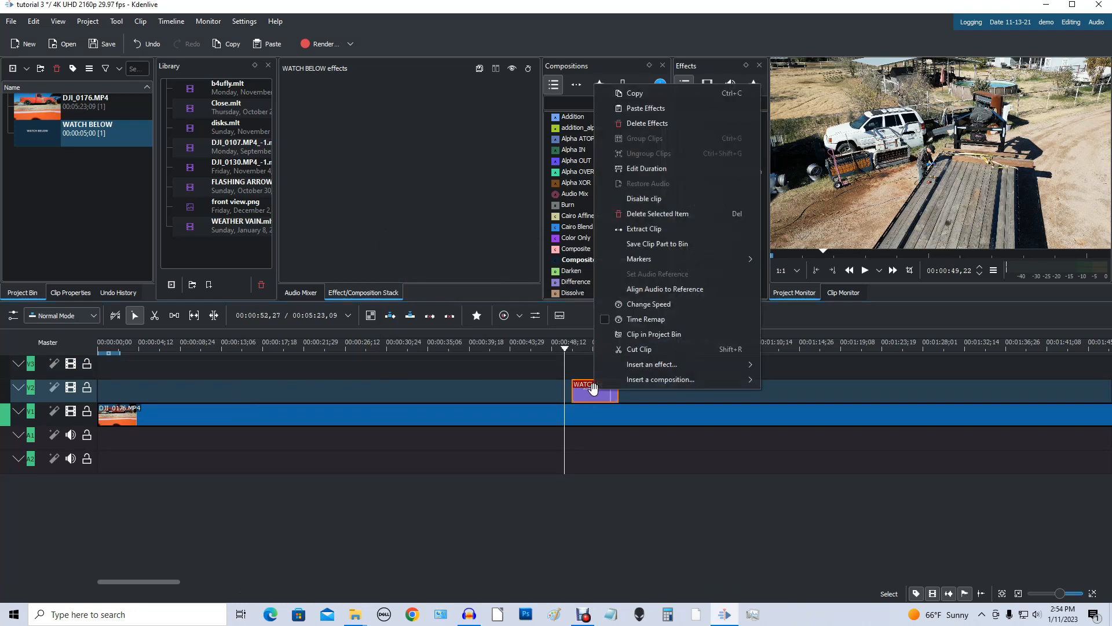
mouse_move(620, 372)
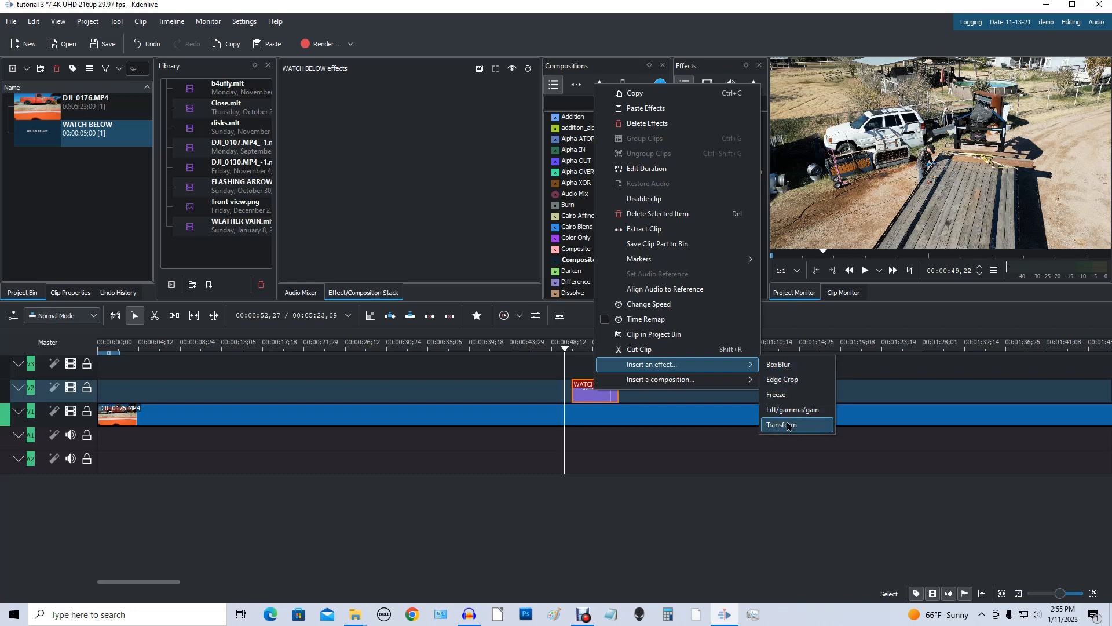
left_click(582, 399)
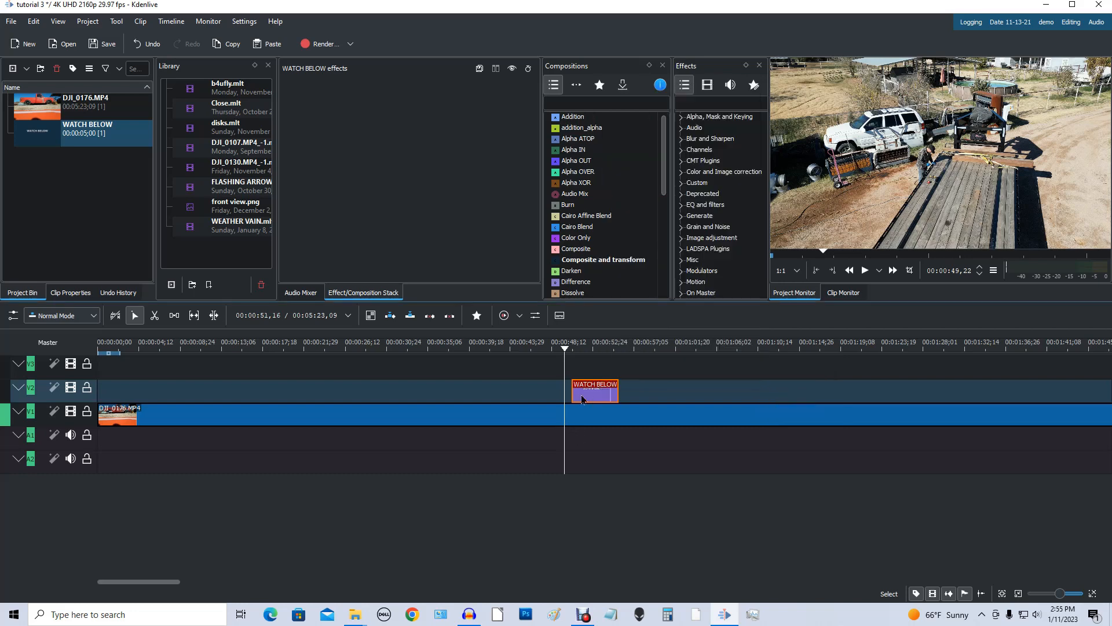
Step: Apply the Transform effect from the Transform, Distort and Perspective category to the WATCH BELOW title clip on track V2
scroll(722, 207, "down", 1)
left_click(721, 207)
scroll(721, 207, "down", 1)
left_click(721, 202)
scroll(721, 207, "down", 2)
left_click(721, 206)
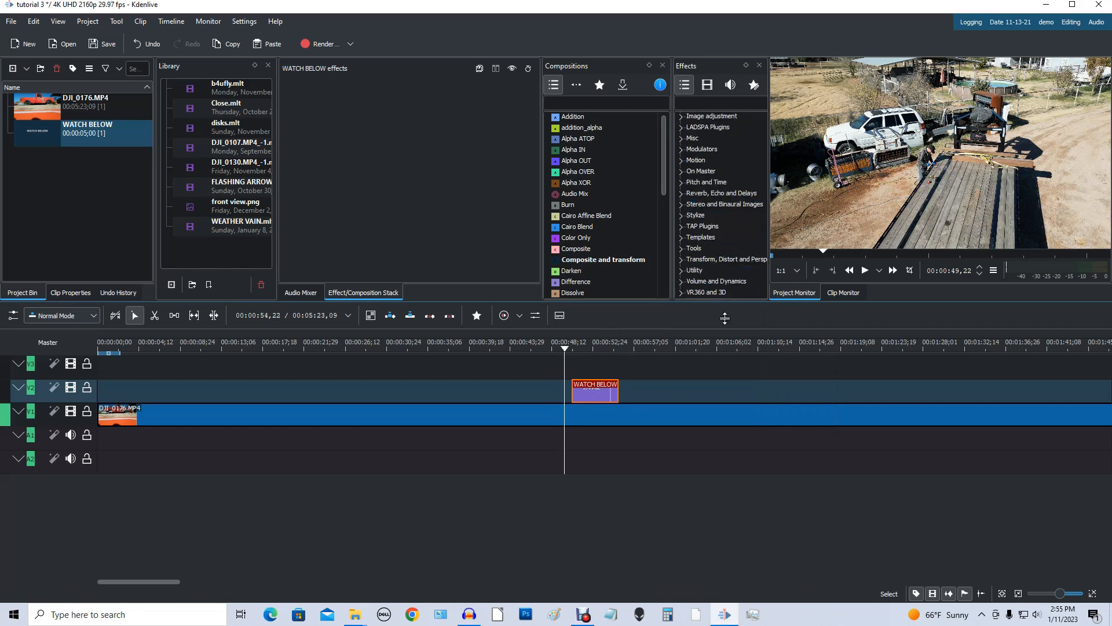
left_click(718, 259)
scroll(724, 264, "down", 4)
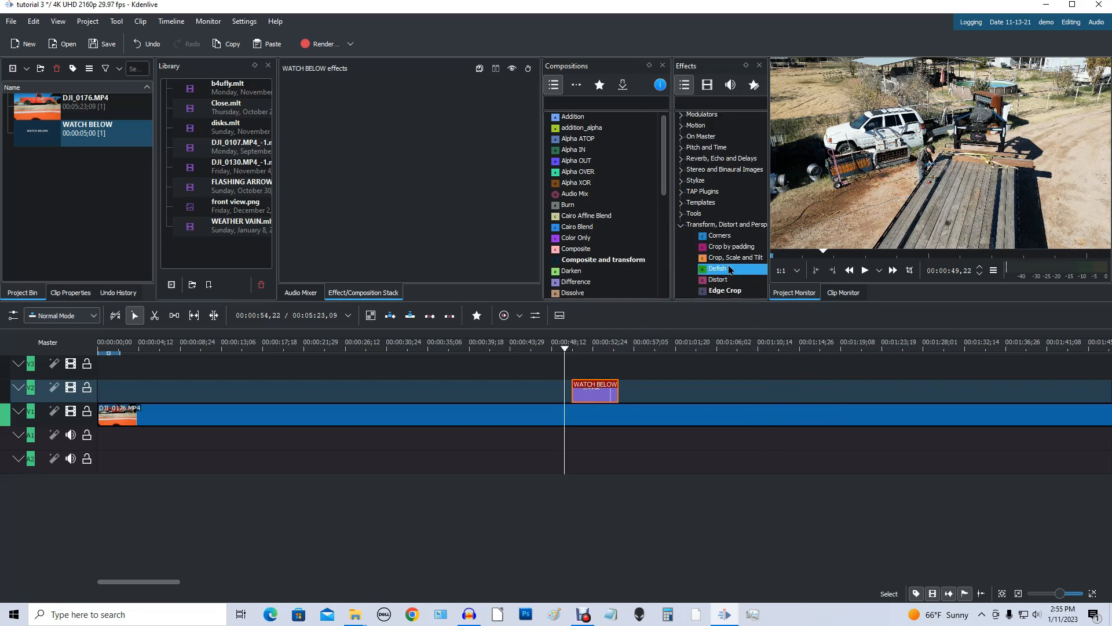
scroll(729, 268, "down", 2)
scroll(730, 269, "down", 2)
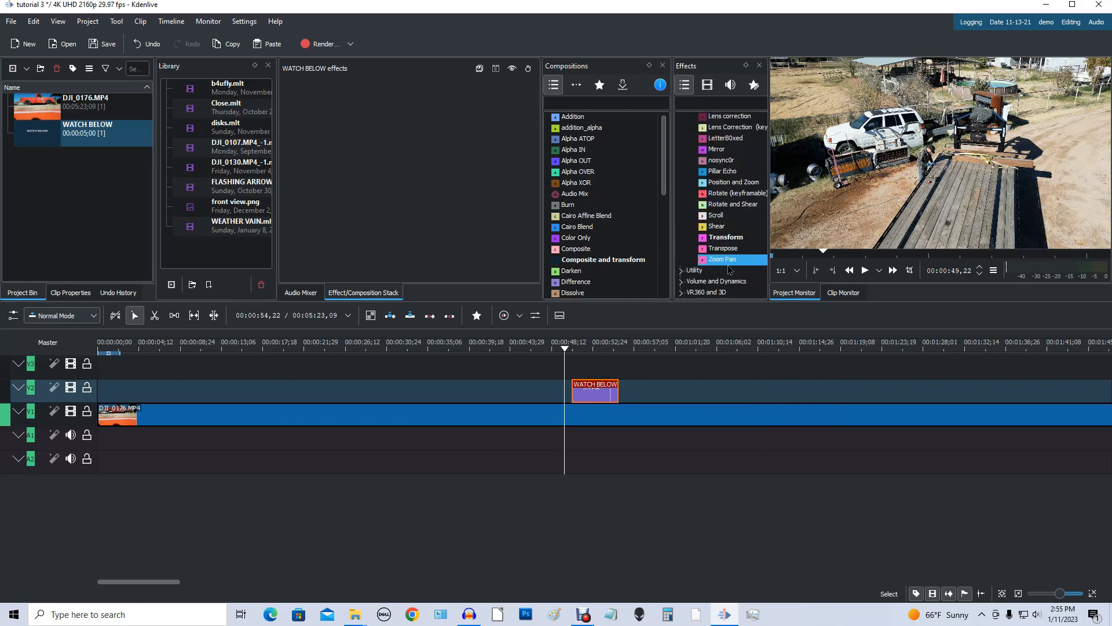
scroll(729, 270, "up", 1)
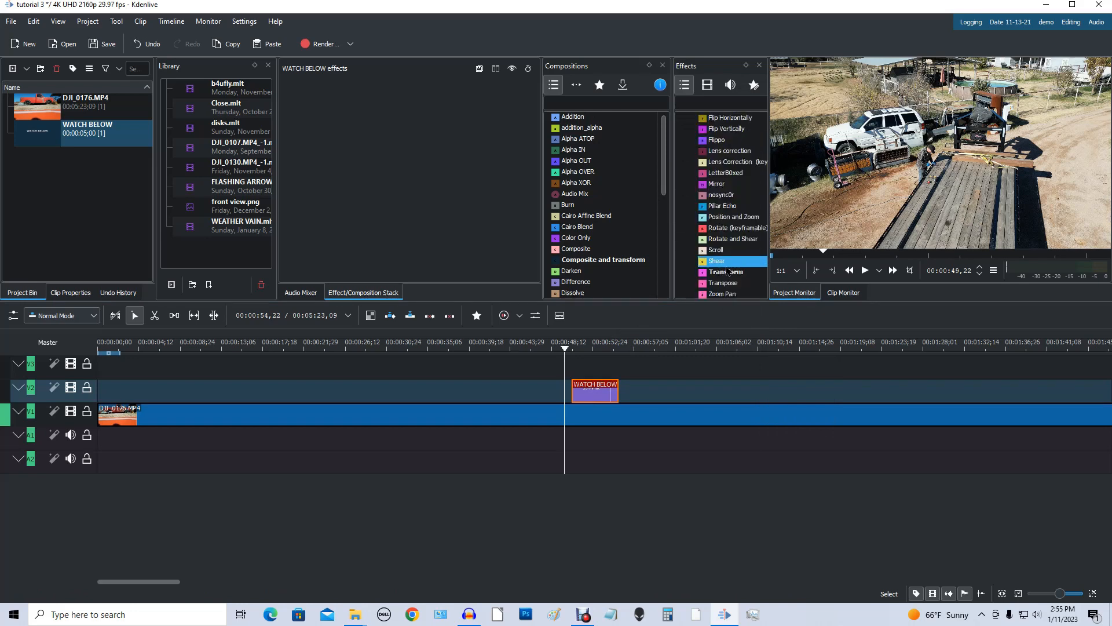
left_click_drag(726, 272, 603, 392)
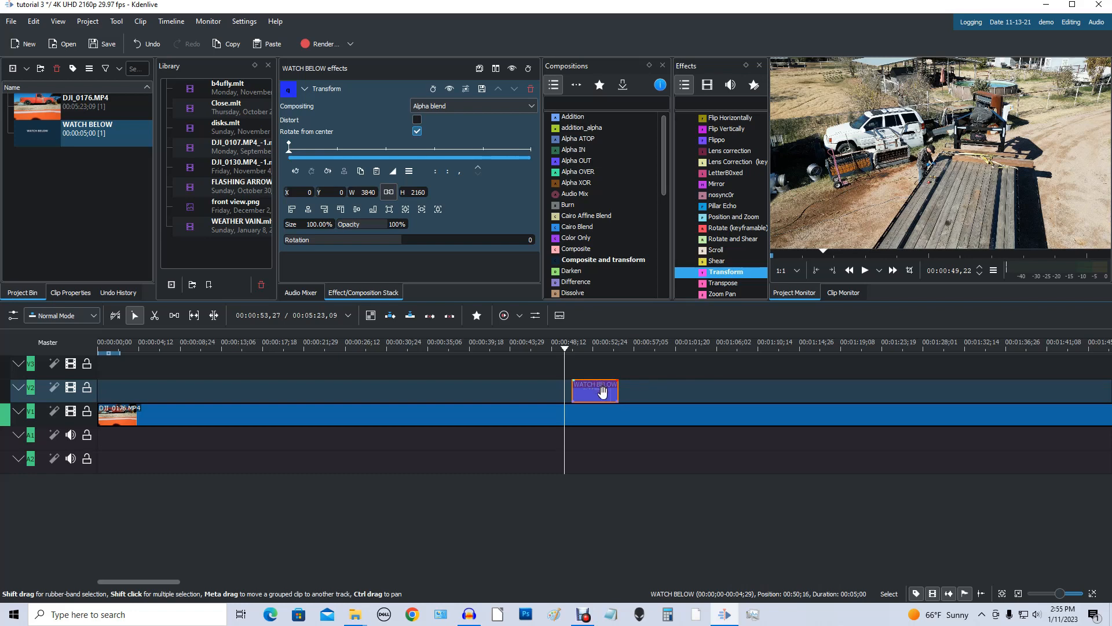
Step: At the Transform effect's first keyframe, move the WATCH BELOW text up to about X -11, Y -319 and play back the result
left_click(289, 145)
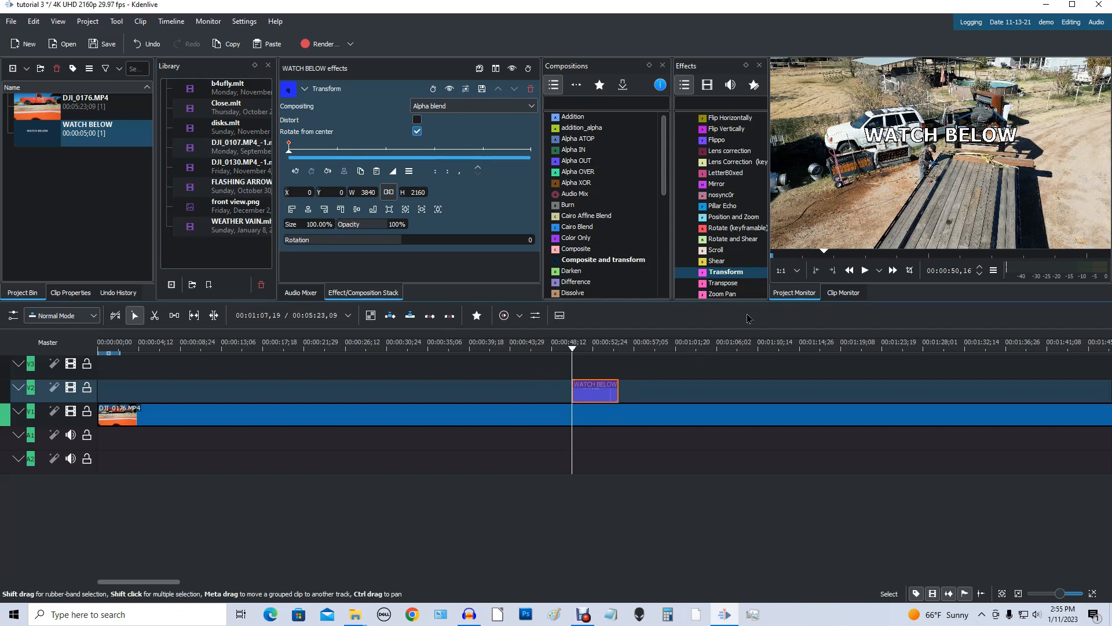
left_click(910, 271)
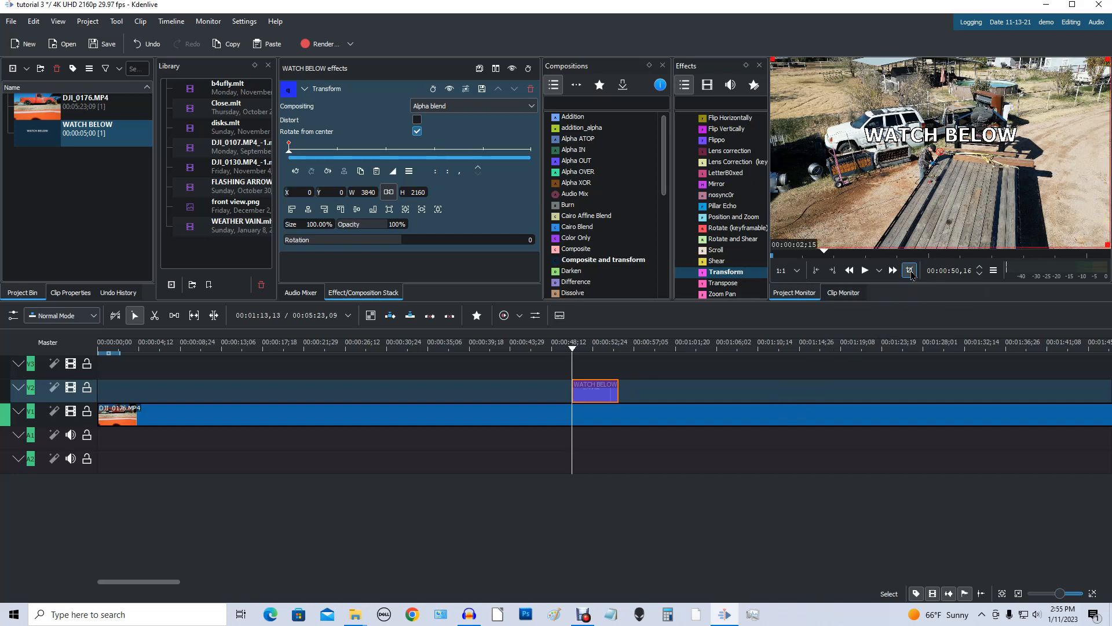
left_click_drag(943, 149, 943, 119)
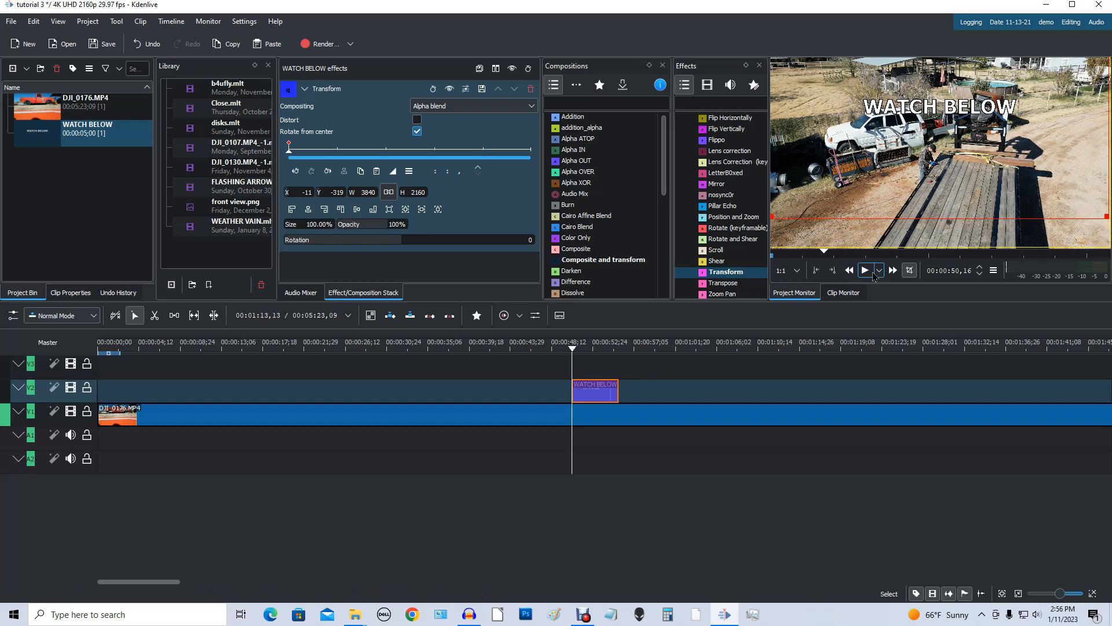
left_click(867, 272)
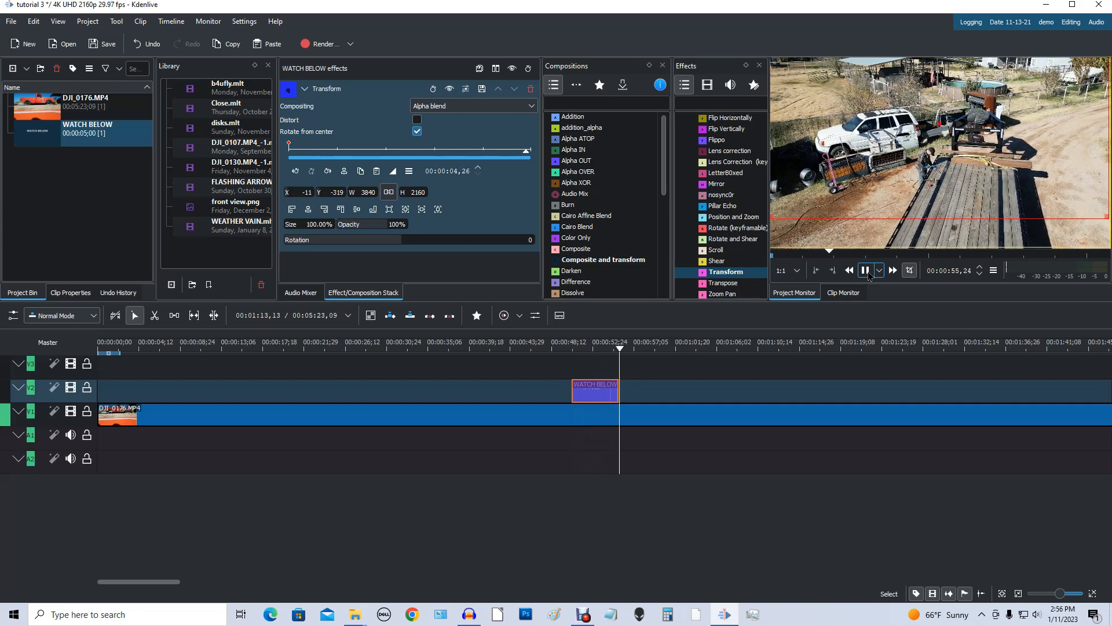
left_click(869, 276)
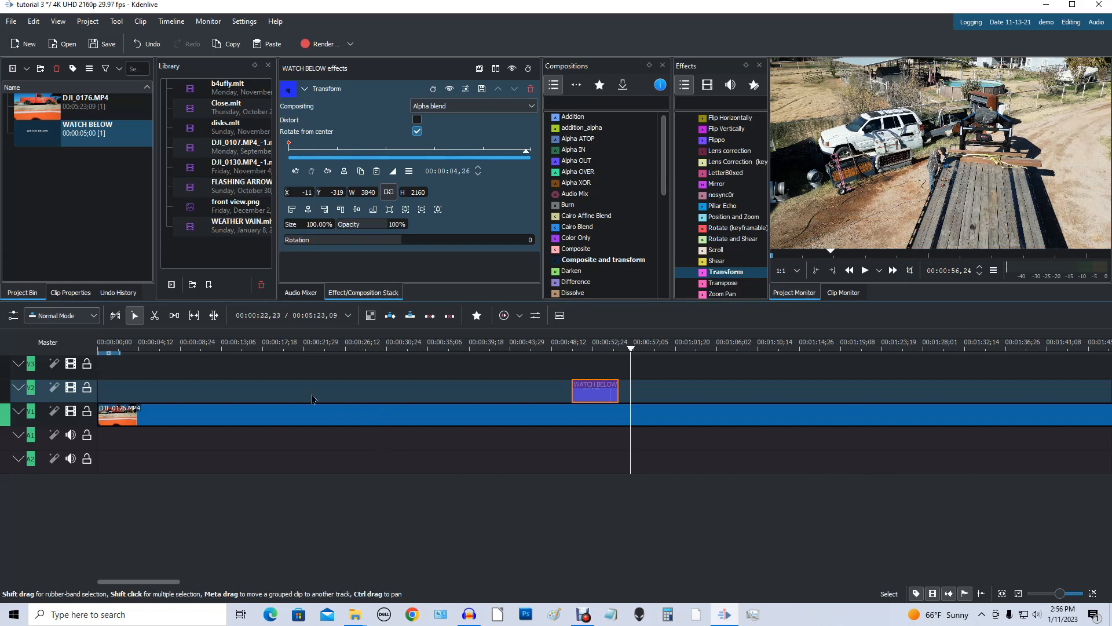
Step: Cut the DJI_0176.MP4 clip on track V1 at about 00:00:34,11
left_click(383, 348)
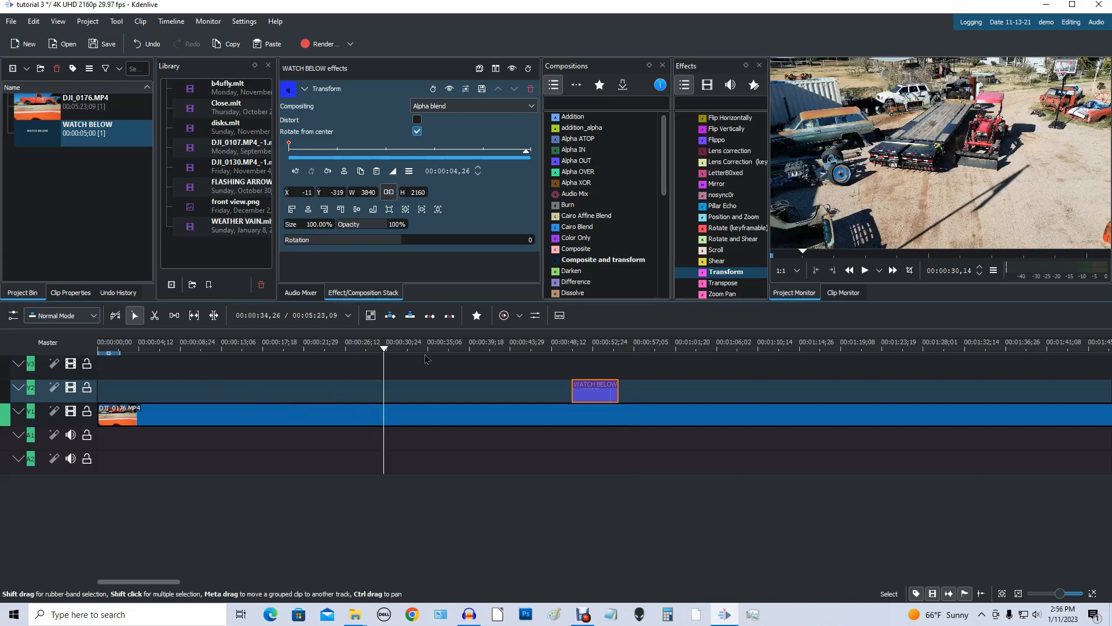
key("x")
left_click(420, 415)
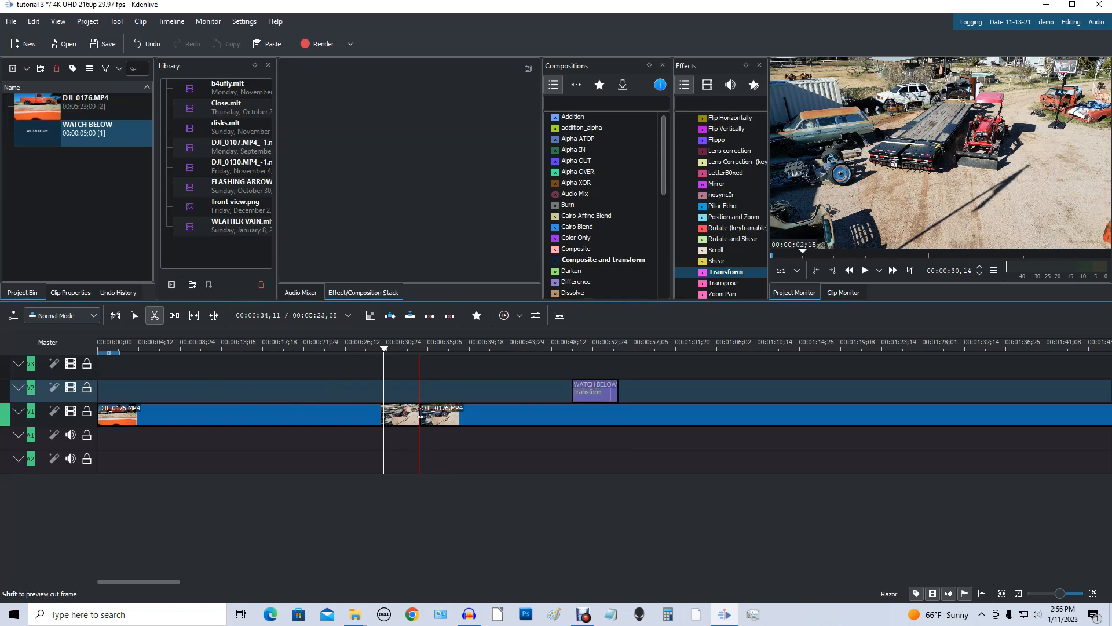
key("s")
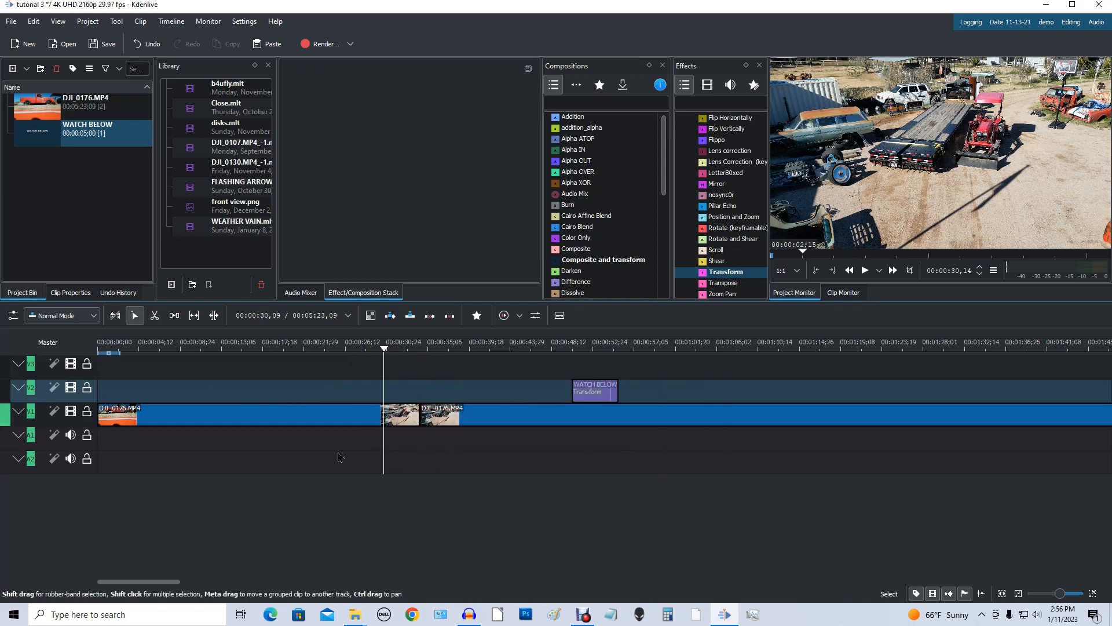
Step: Delete the footage before the cut, remove the leftover space in all tracks and return the playhead to the timeline start
left_click(329, 415)
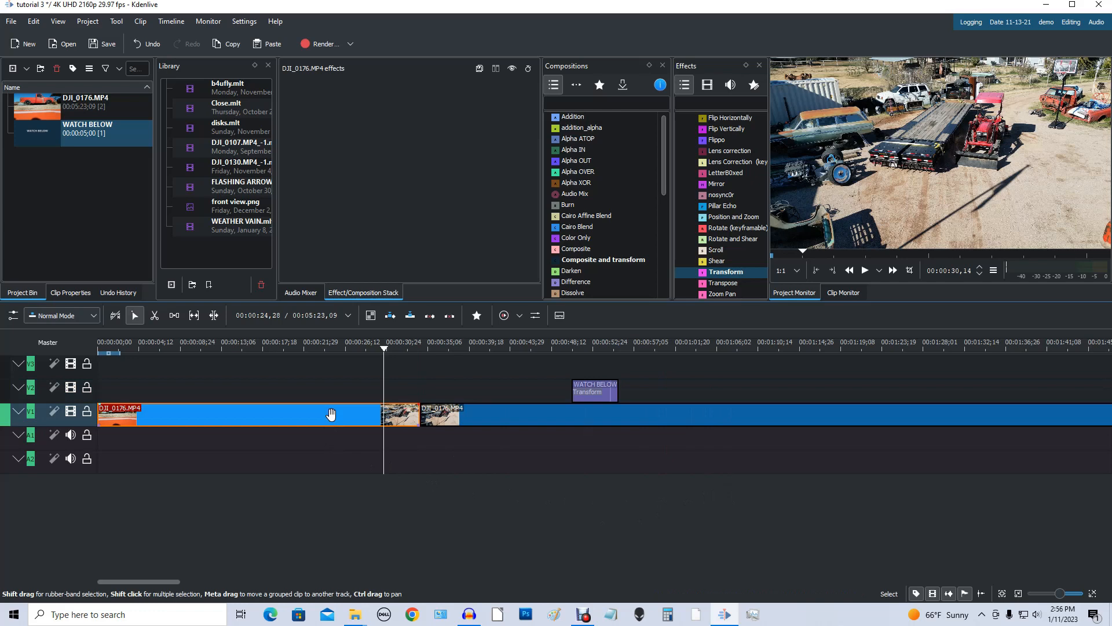
key("Delete")
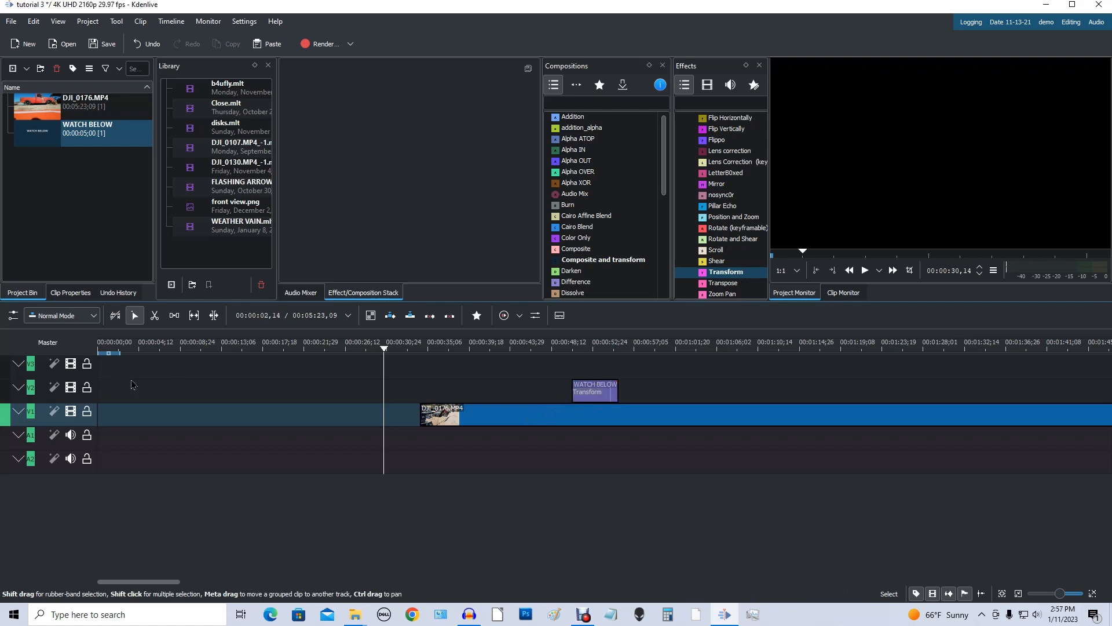
right_click(317, 417)
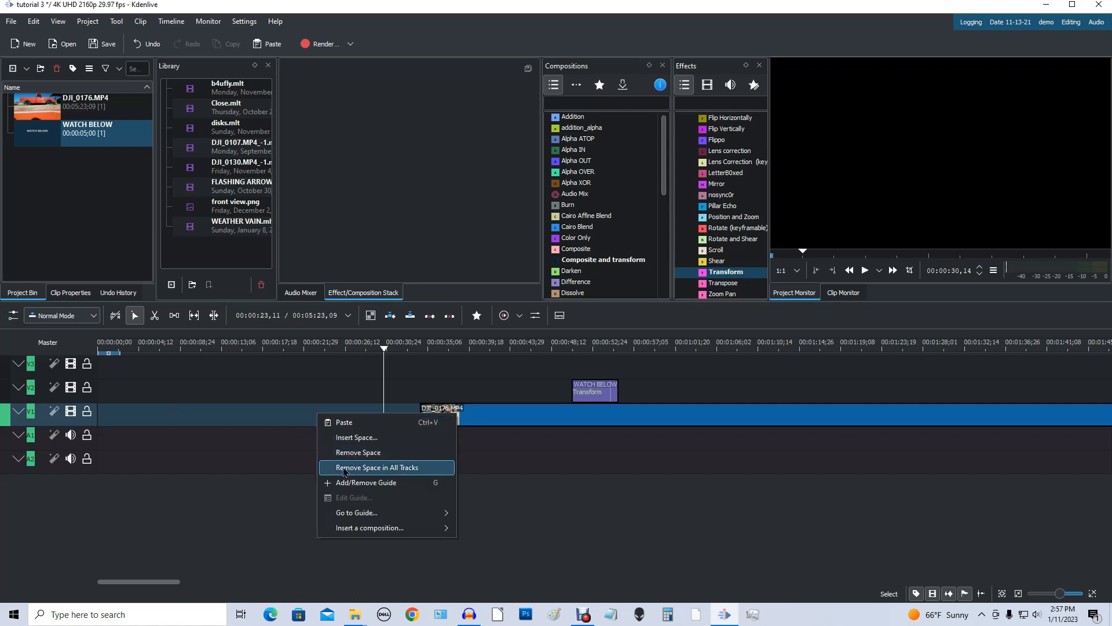
left_click(428, 468)
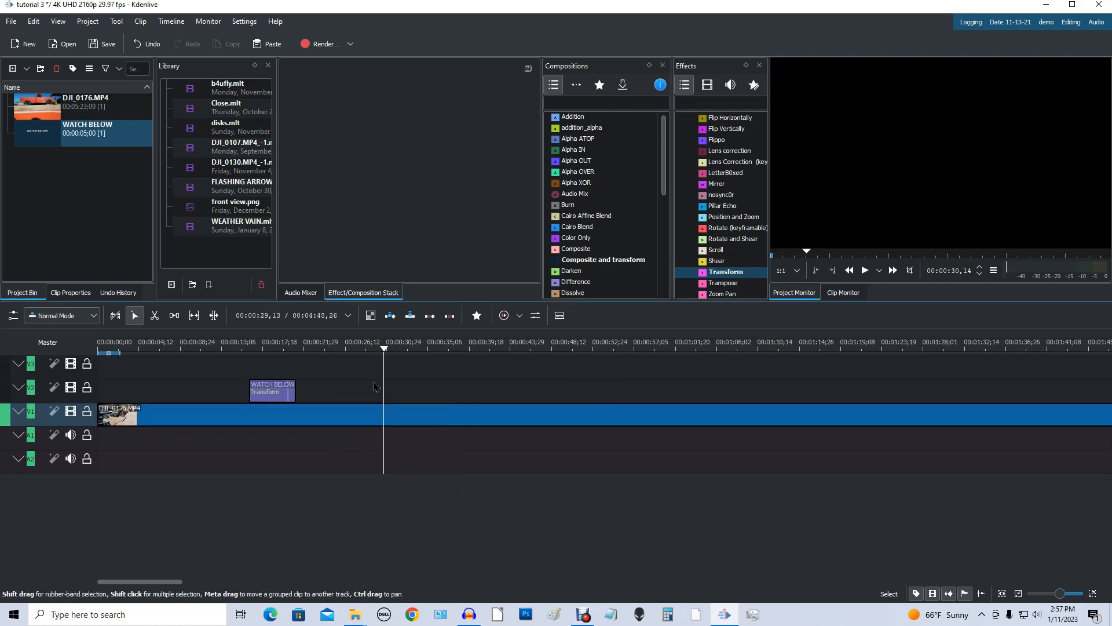
left_click(382, 353)
left_click_drag(382, 353, 99, 353)
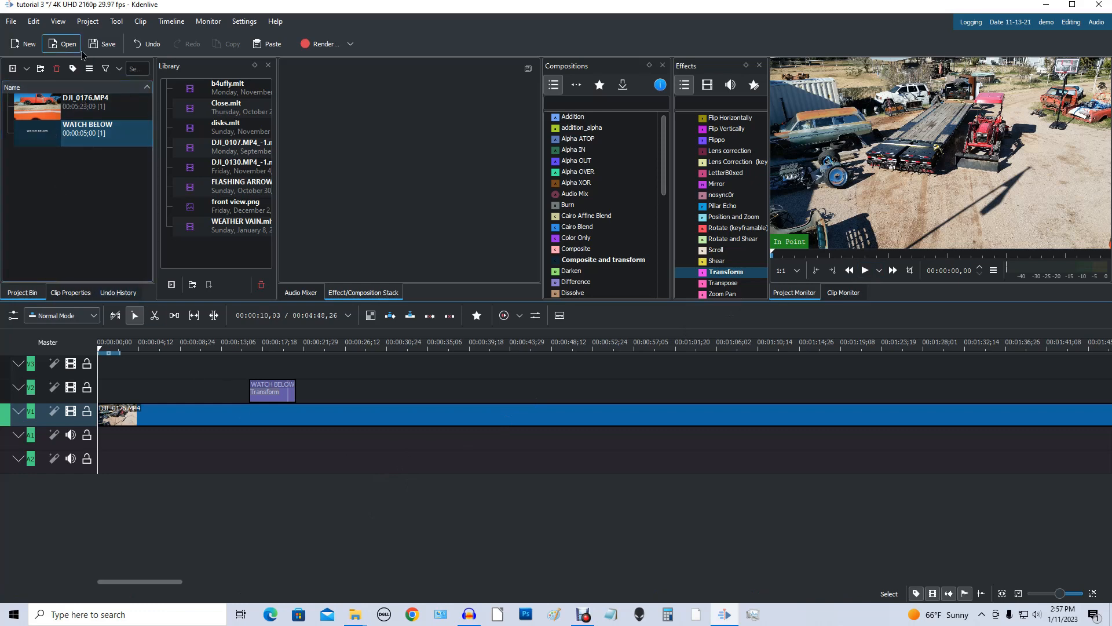
left_click(94, 23)
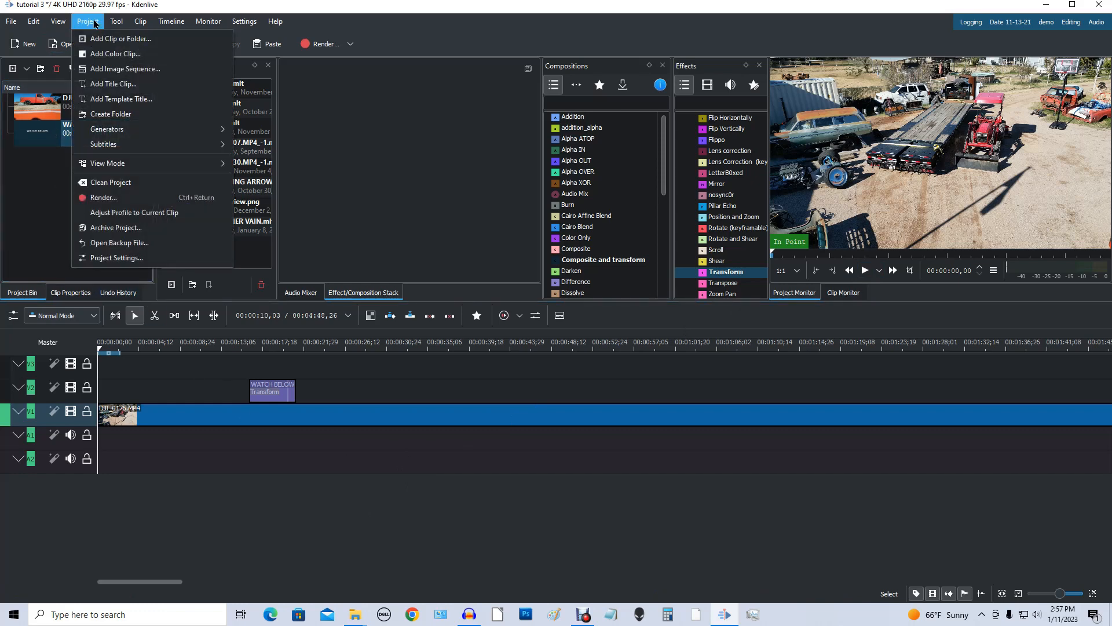
left_click(101, 84)
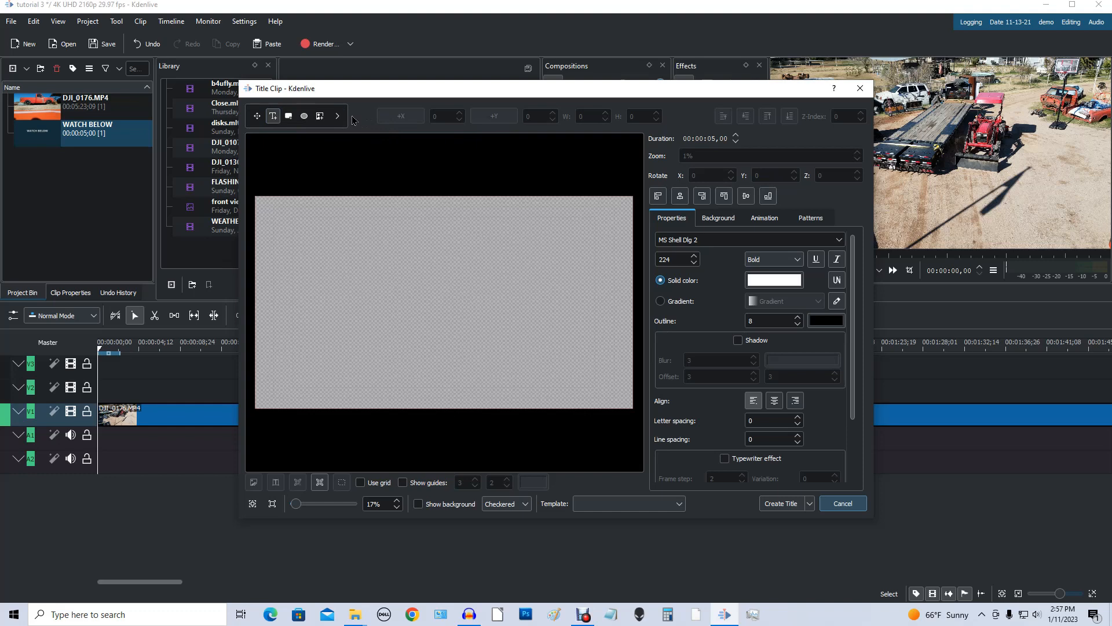
left_click(321, 116)
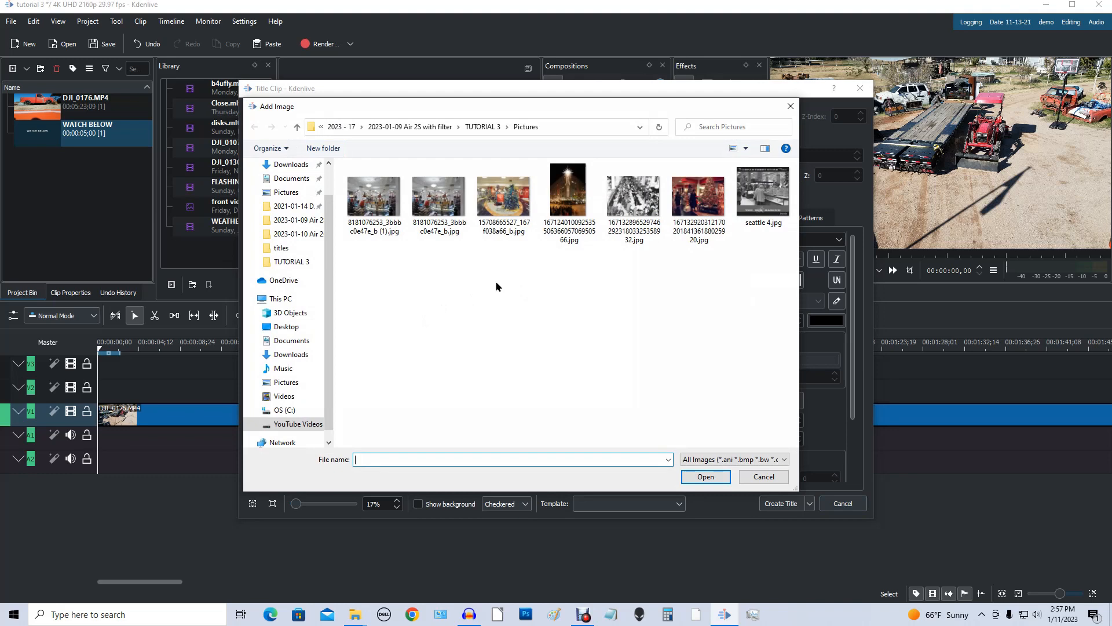
left_click(374, 200)
left_click(706, 477)
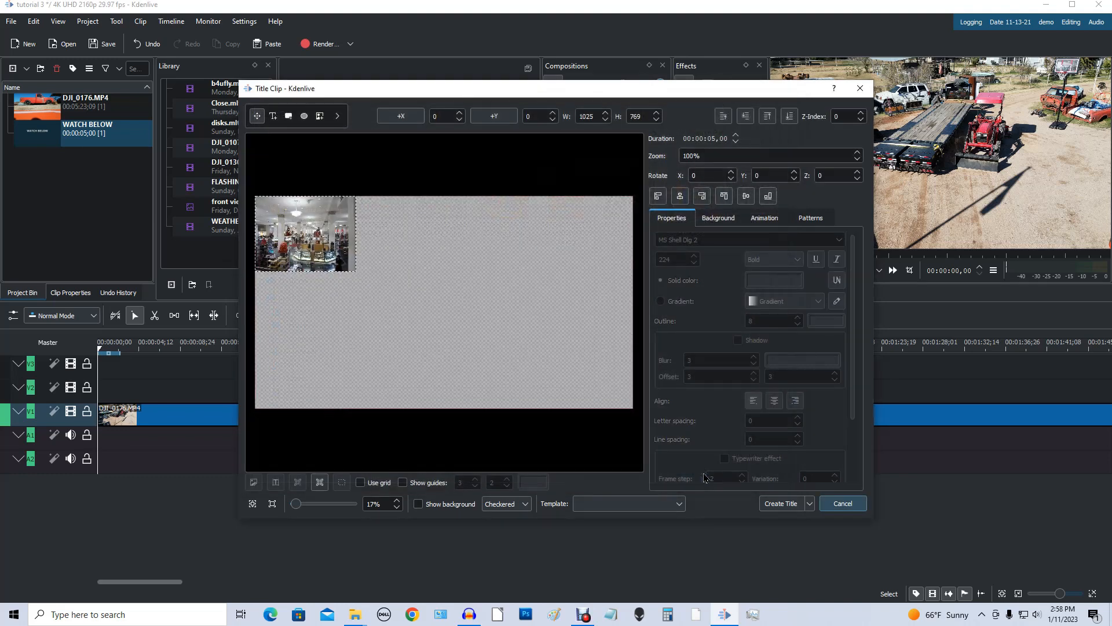
Step: Scale the inserted image to 300% and position it near the middle of the title canvas, at about X 618, Y 335
left_click_drag(298, 233, 434, 302)
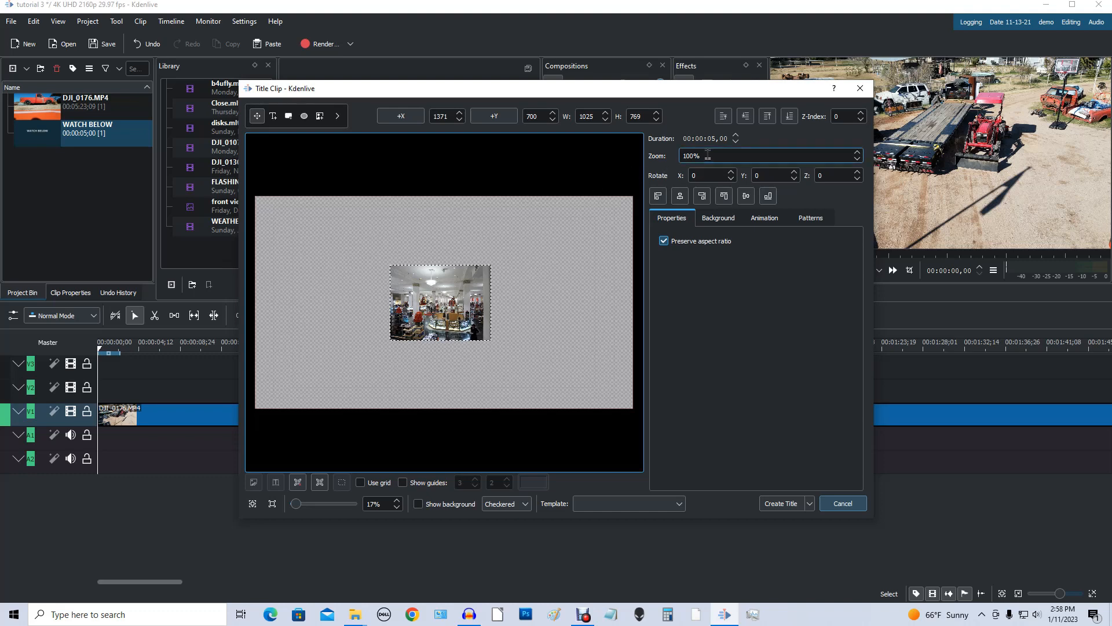
left_click_drag(708, 155, 656, 165)
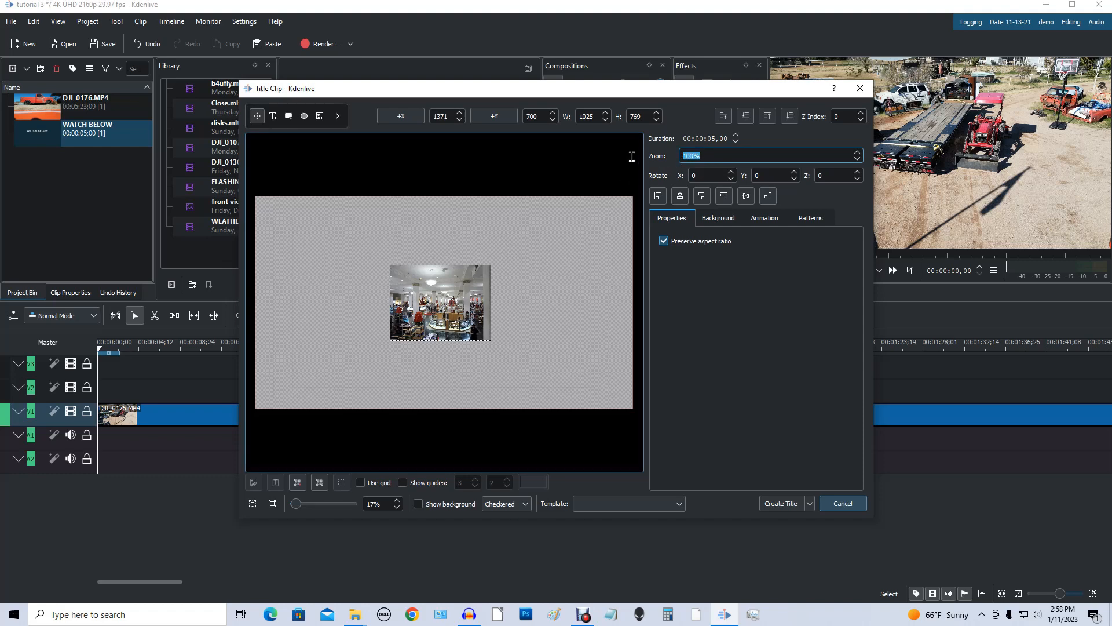
type("300")
key("Return")
left_click_drag(558, 338, 485, 299)
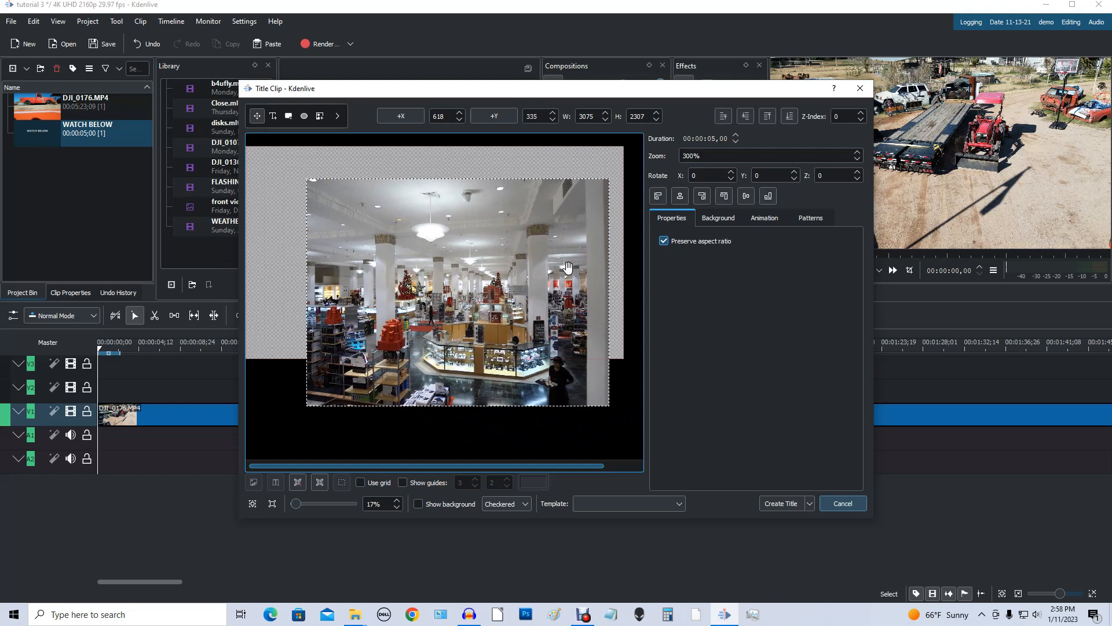
Step: Scale the image to 600% and position it at about X -429, Y -36 to cover the title frame
left_click_drag(707, 156, 679, 156)
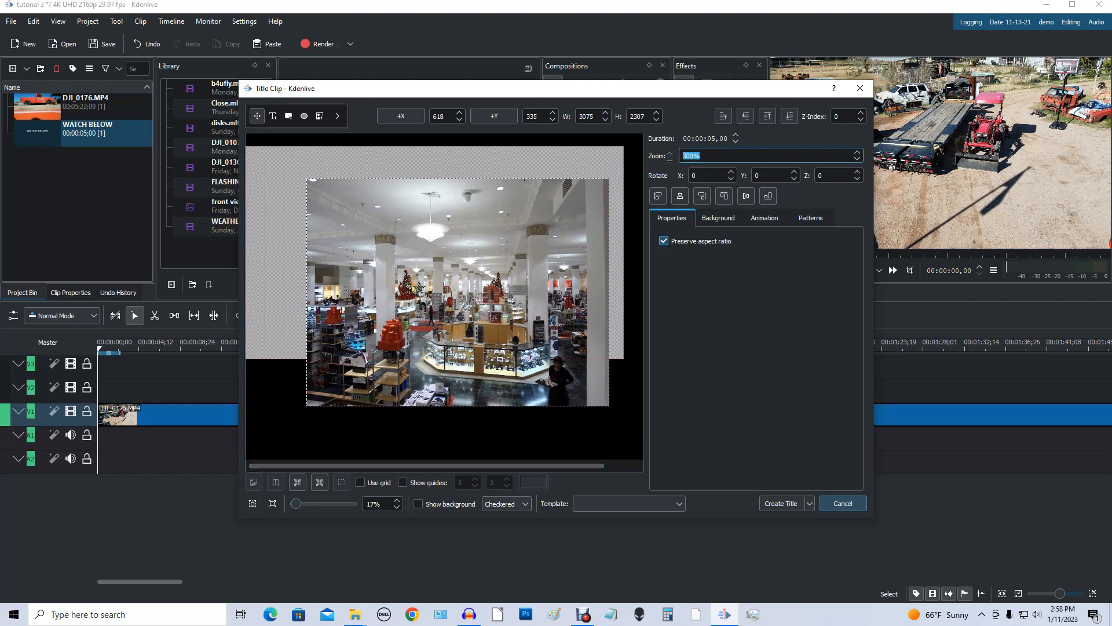
type("600")
key("Down")
left_click_drag(519, 356, 416, 320)
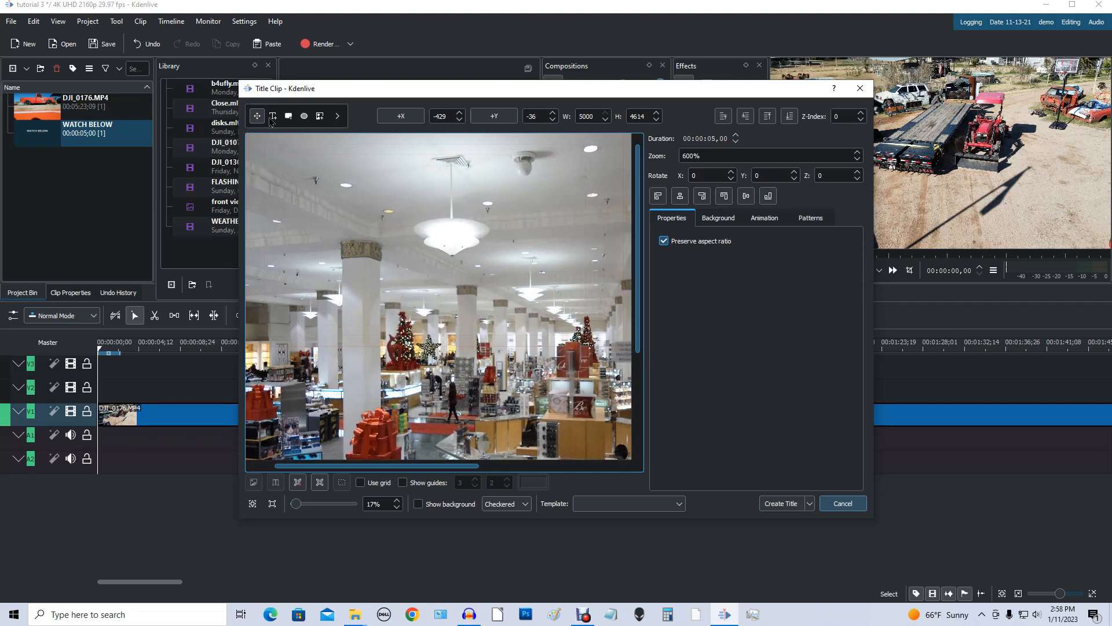
Step: Add the text "Merry Christmas" over the image and move it to about X 1082, Y 1158
left_click(273, 117)
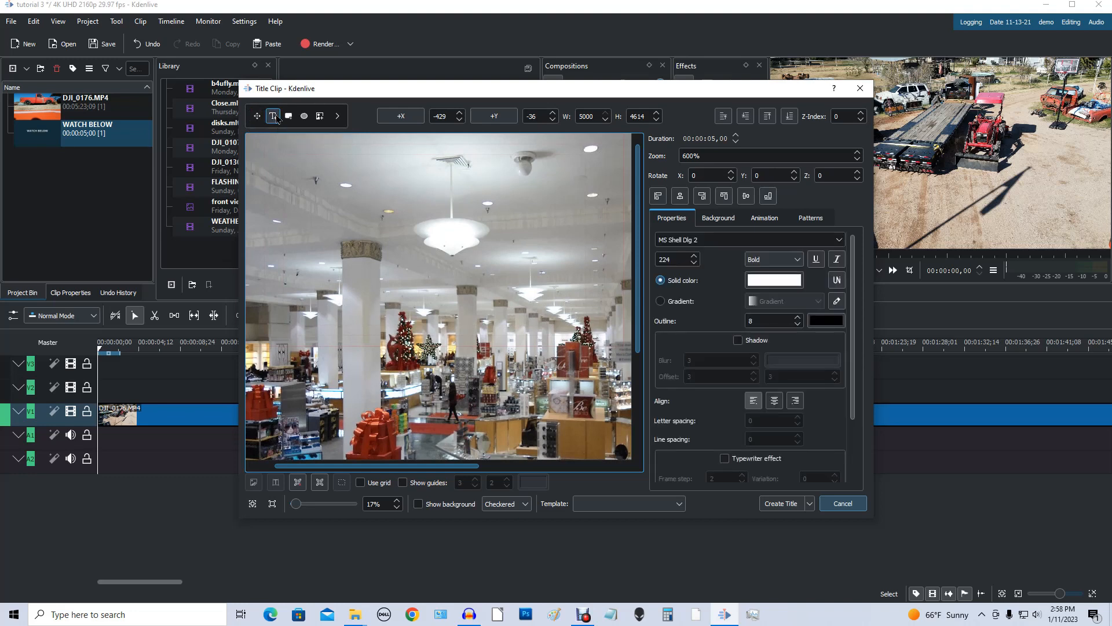
left_click(421, 291)
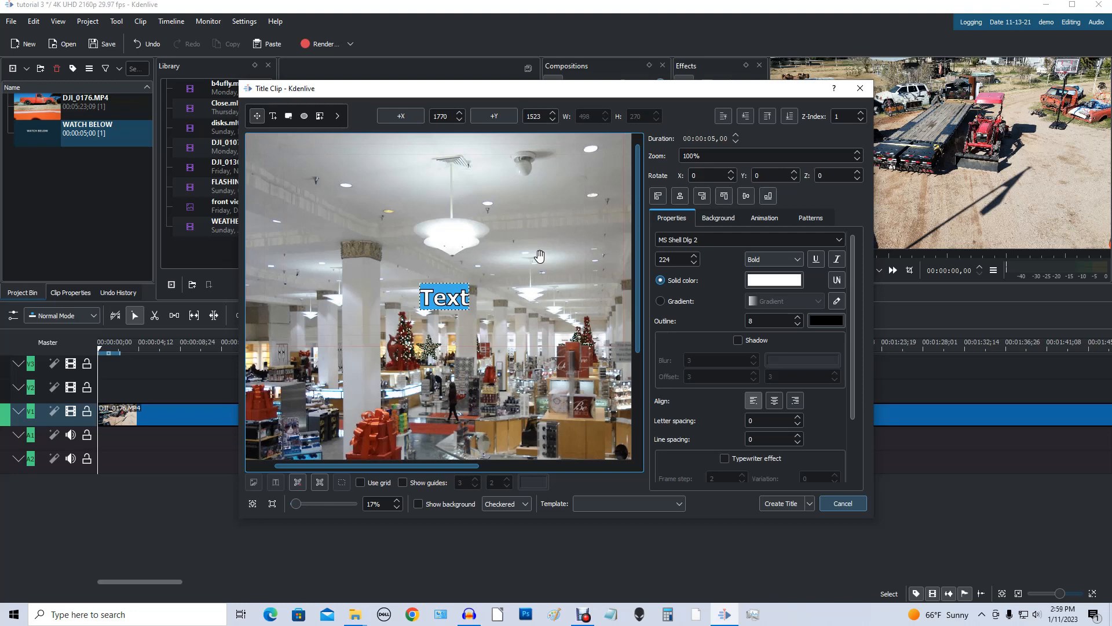
type("m")
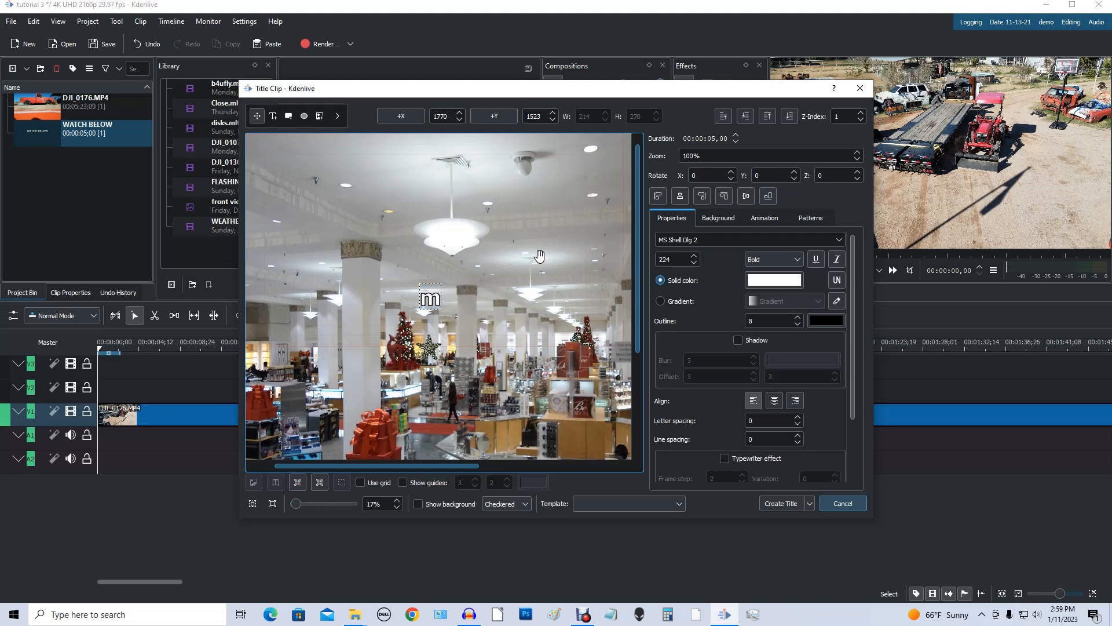
key("BackSpace")
type("Merry Ch")
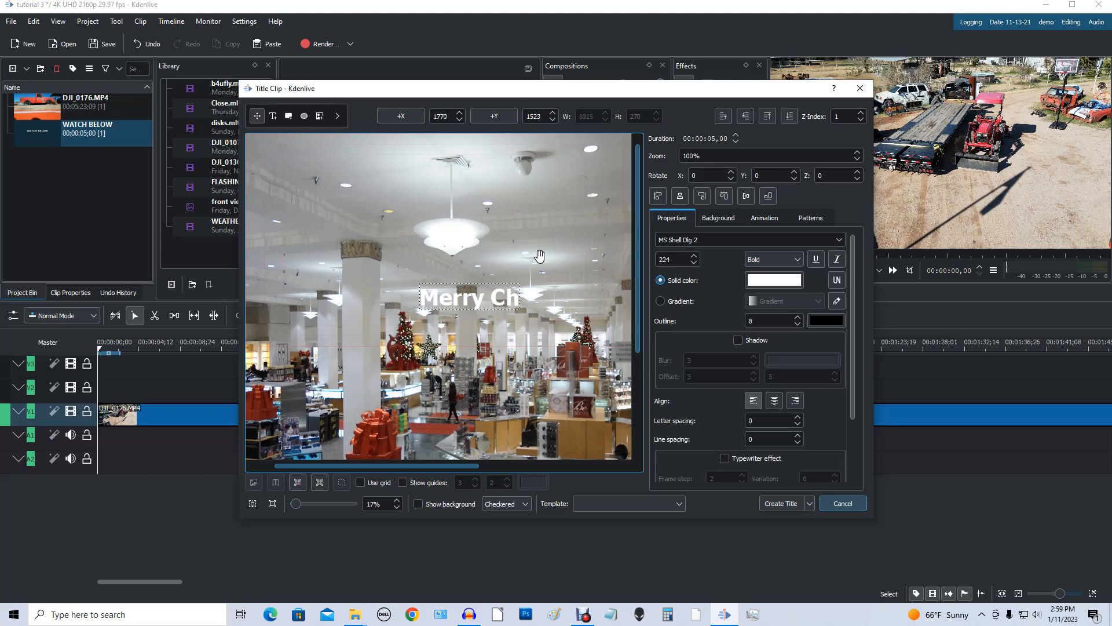
type("ristm")
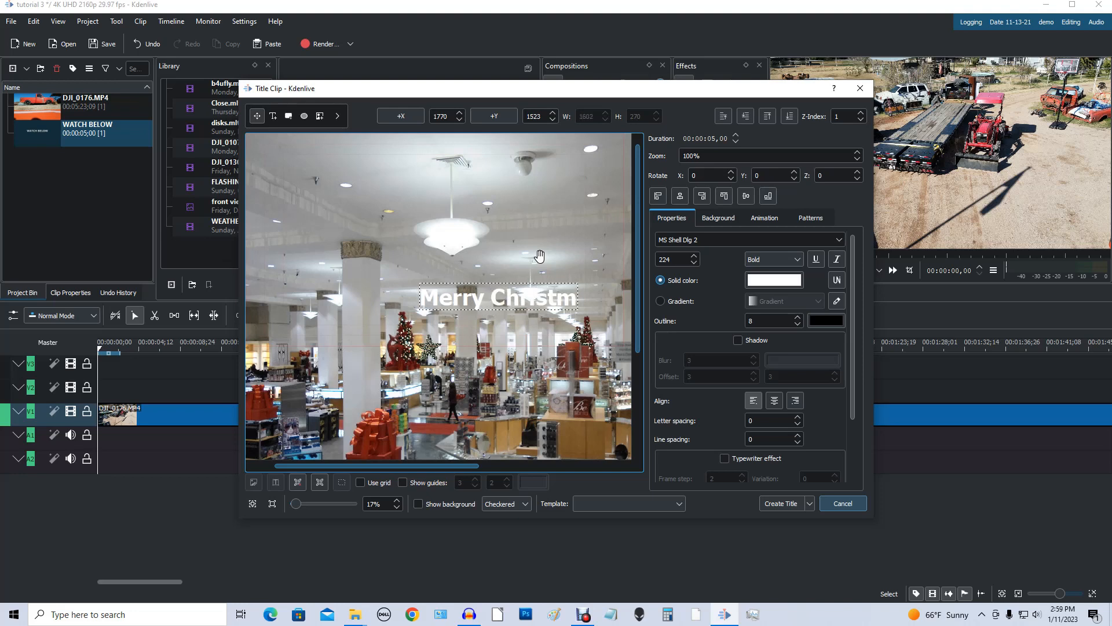
type("as")
left_click(557, 372)
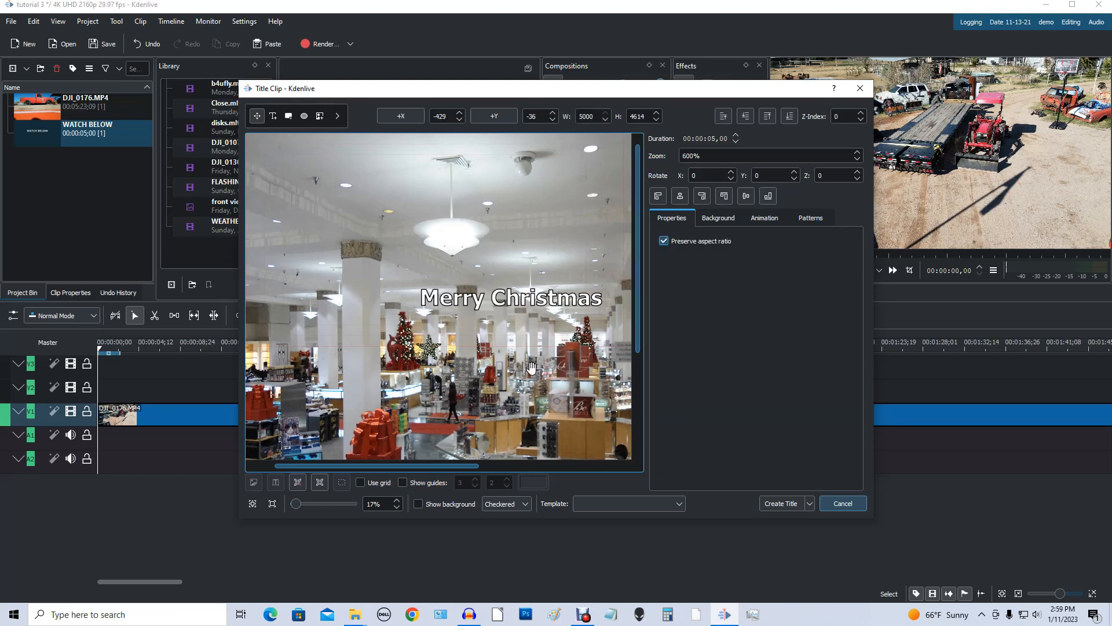
left_click_drag(533, 299, 466, 263)
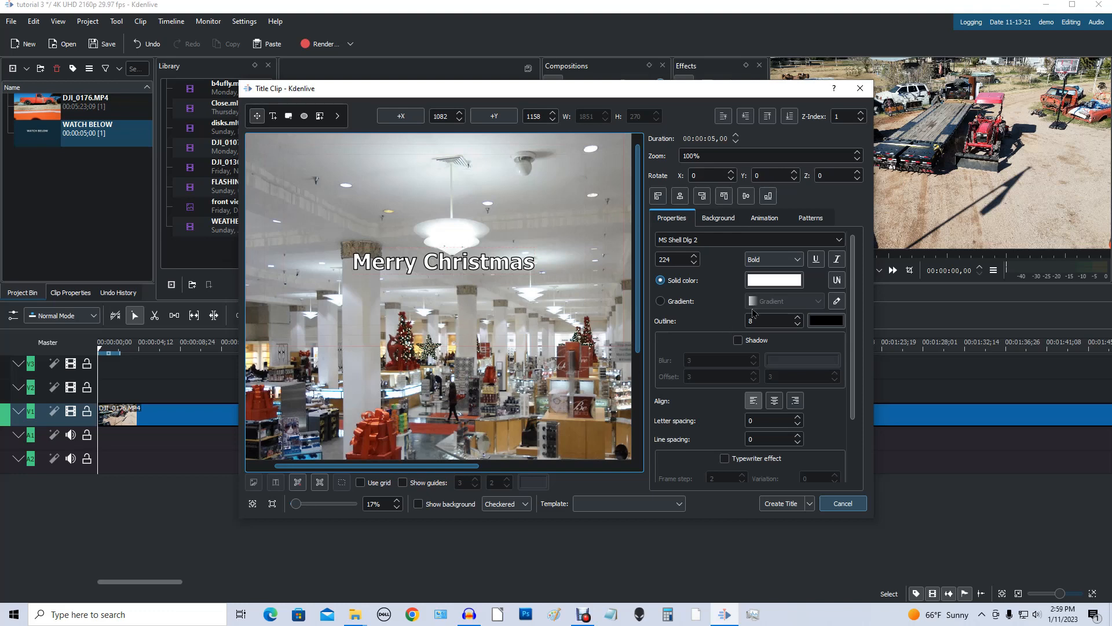
Step: Change the Merry Christmas text's solid colour to red (#ff0000)
left_click(789, 282)
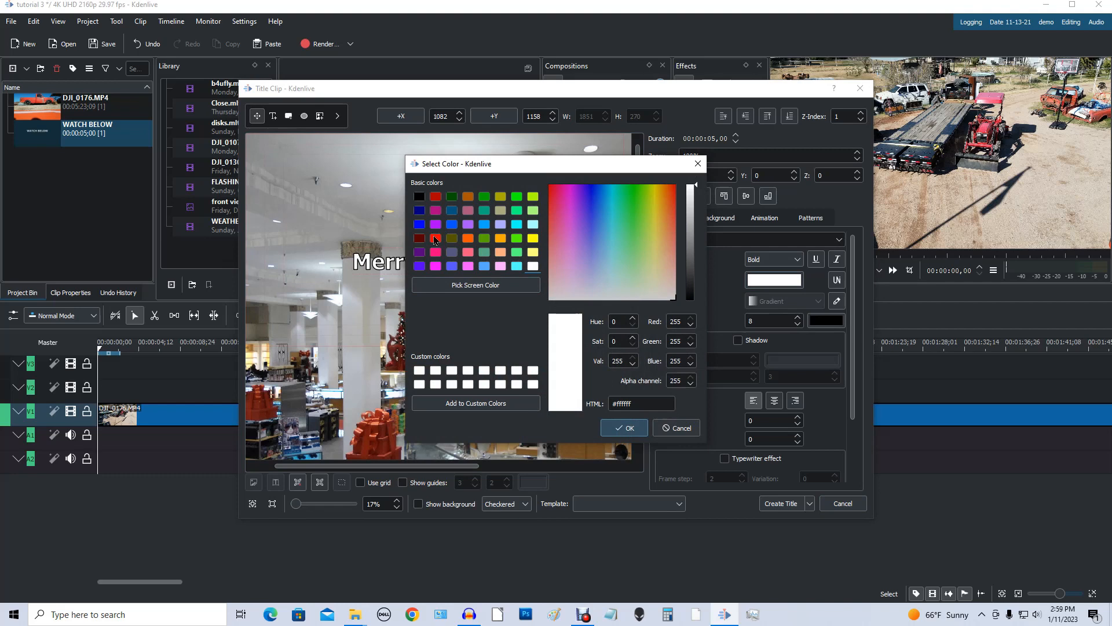
left_click(435, 239)
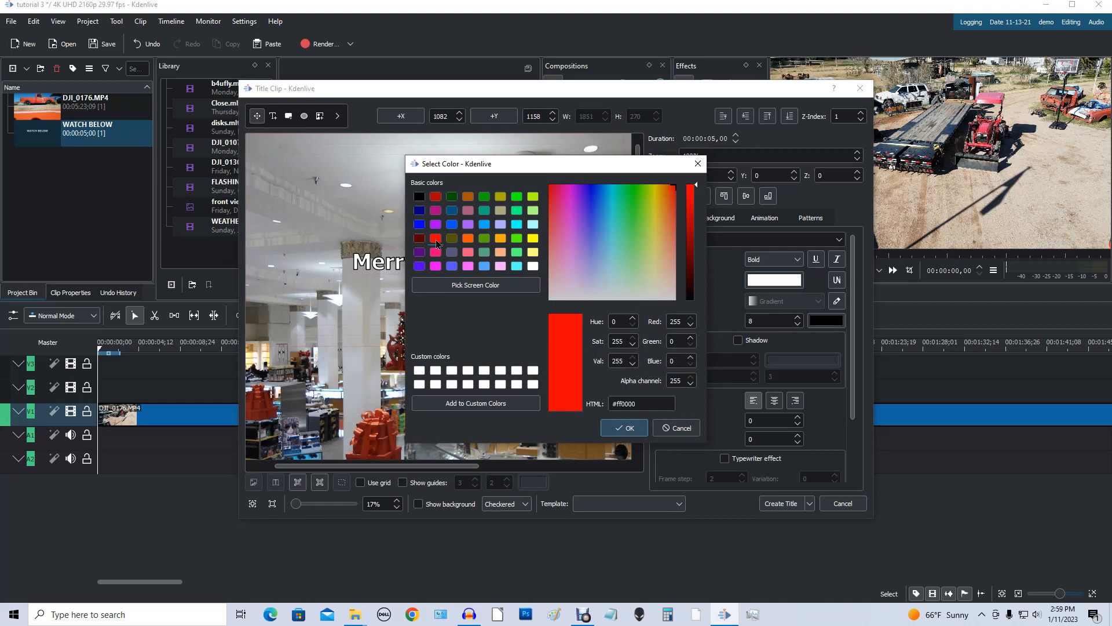
left_click(625, 428)
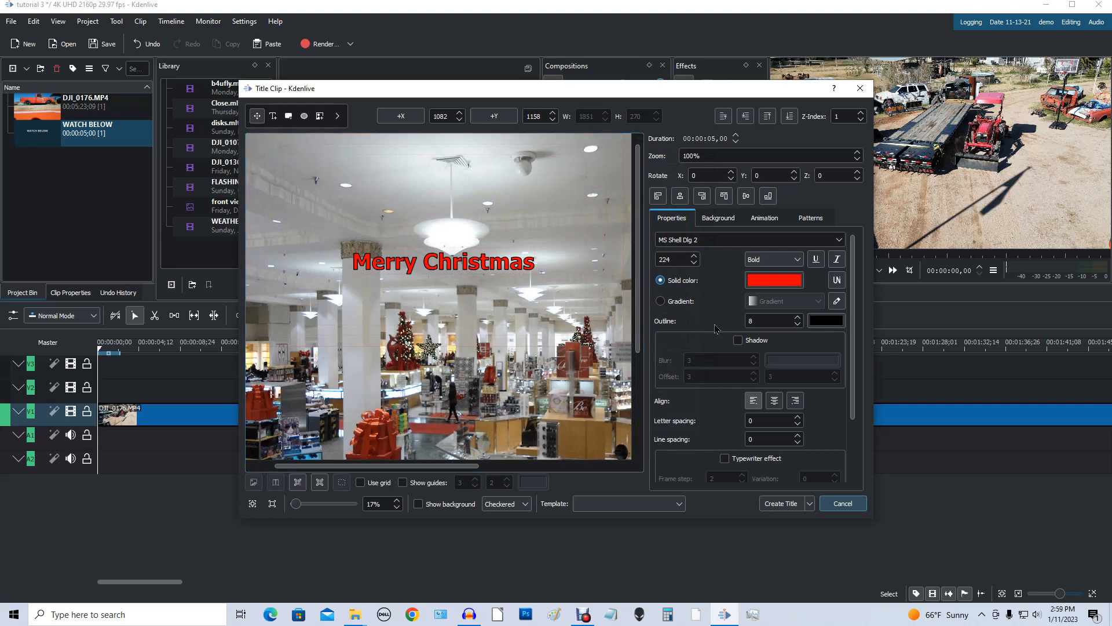
Step: Set the Merry Christmas text's font size to 400 and move it to about X 358, Y 1182
left_click(663, 259)
left_click(695, 255)
scroll(695, 260, "up", 12)
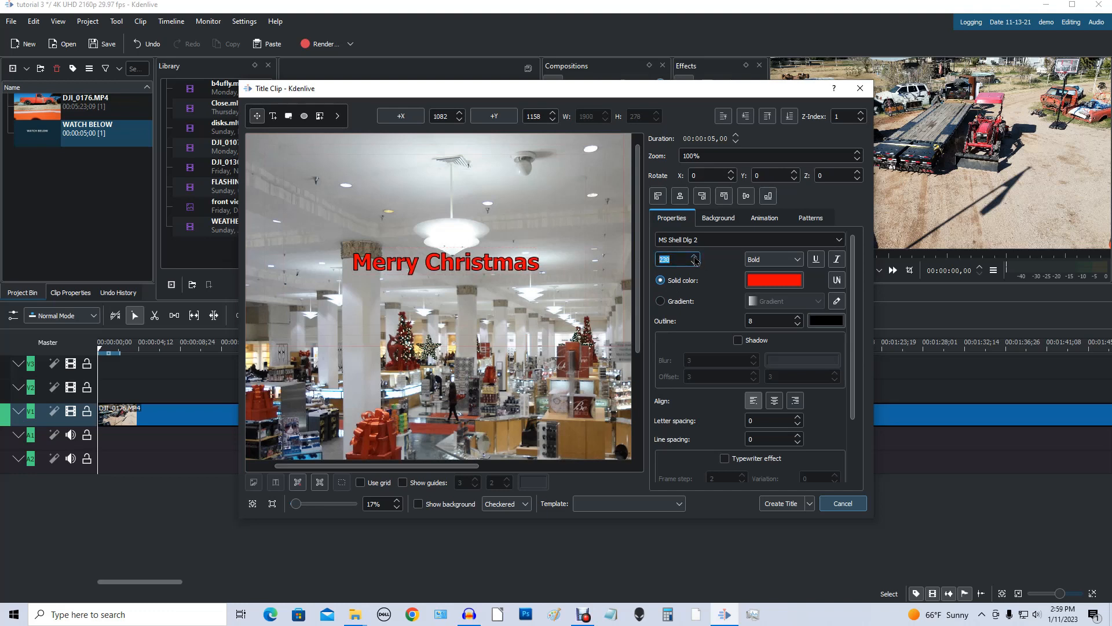
scroll(695, 259, "up", 5)
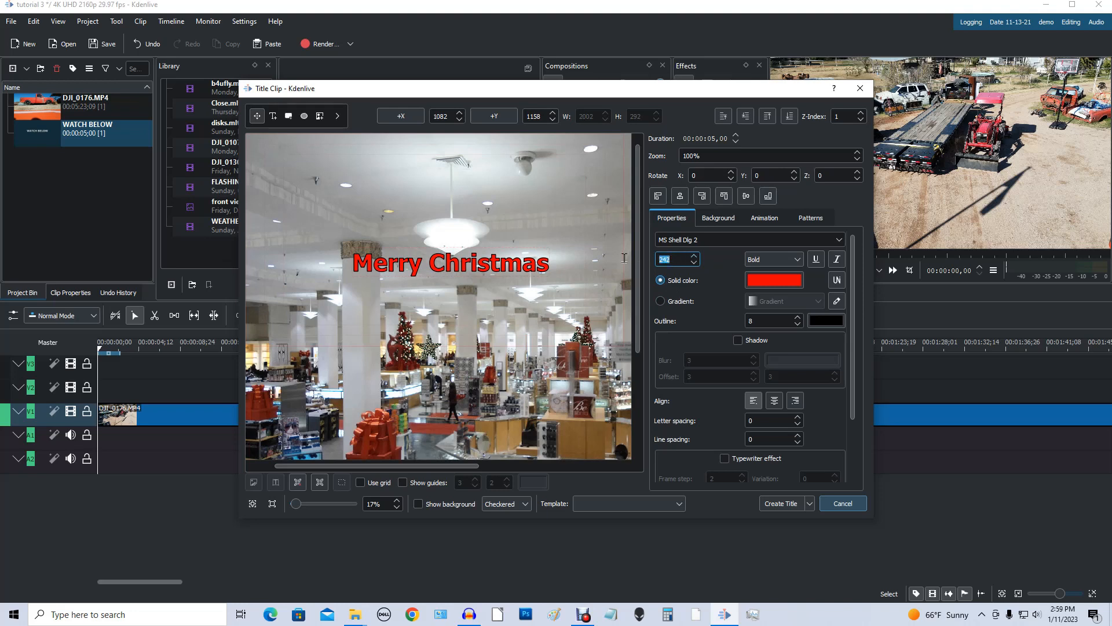
type("400")
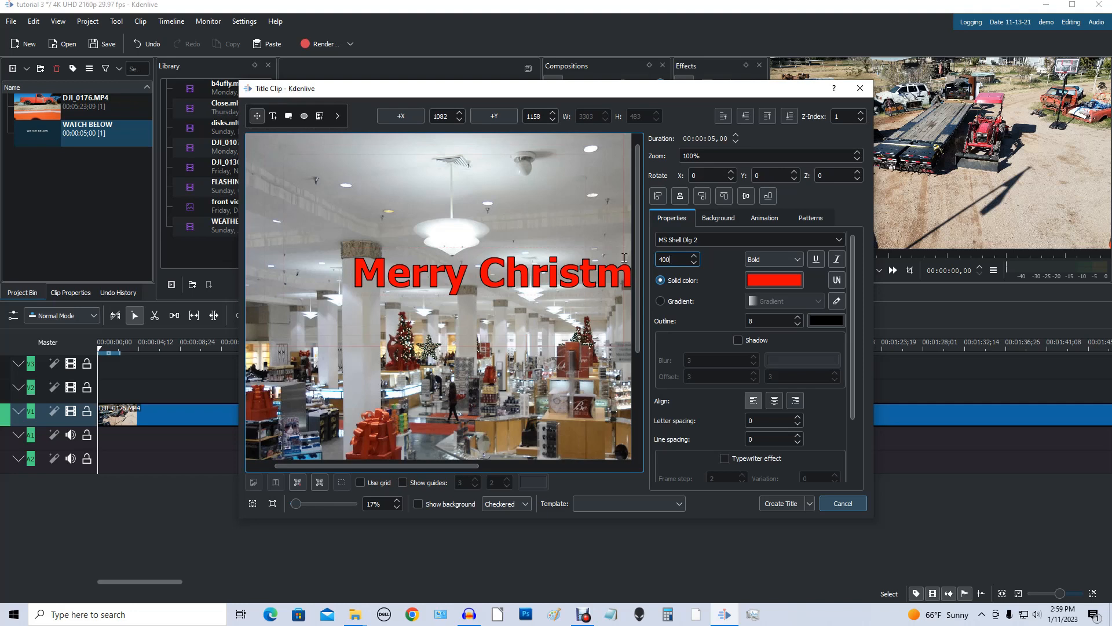
left_click_drag(581, 282, 508, 280)
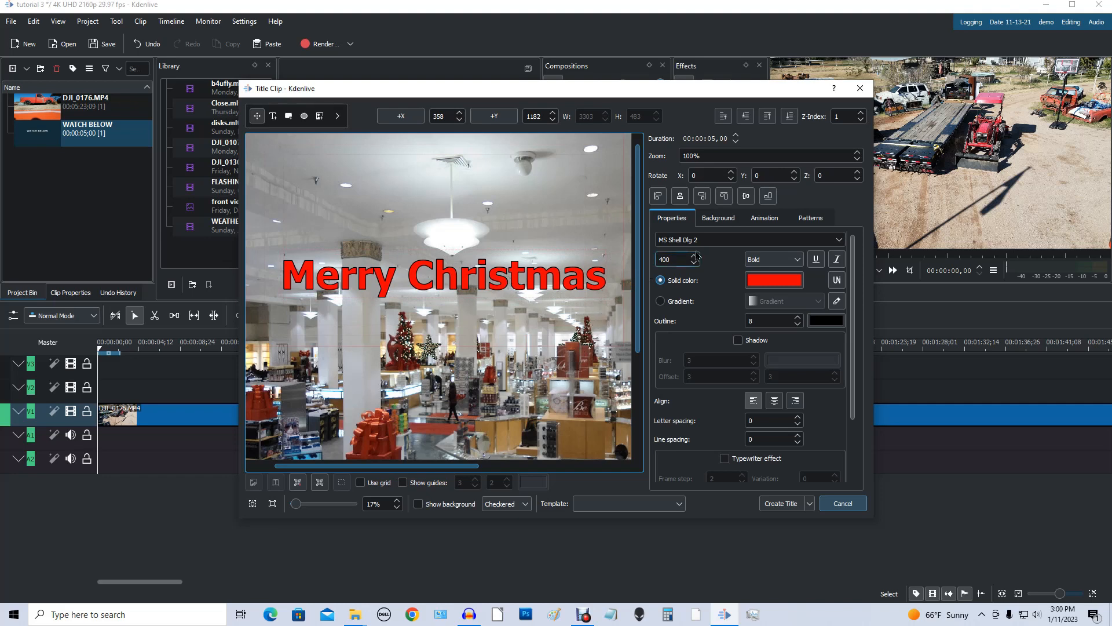
Step: Change the Merry Christmas text's font to Script MT Bold
left_click(841, 243)
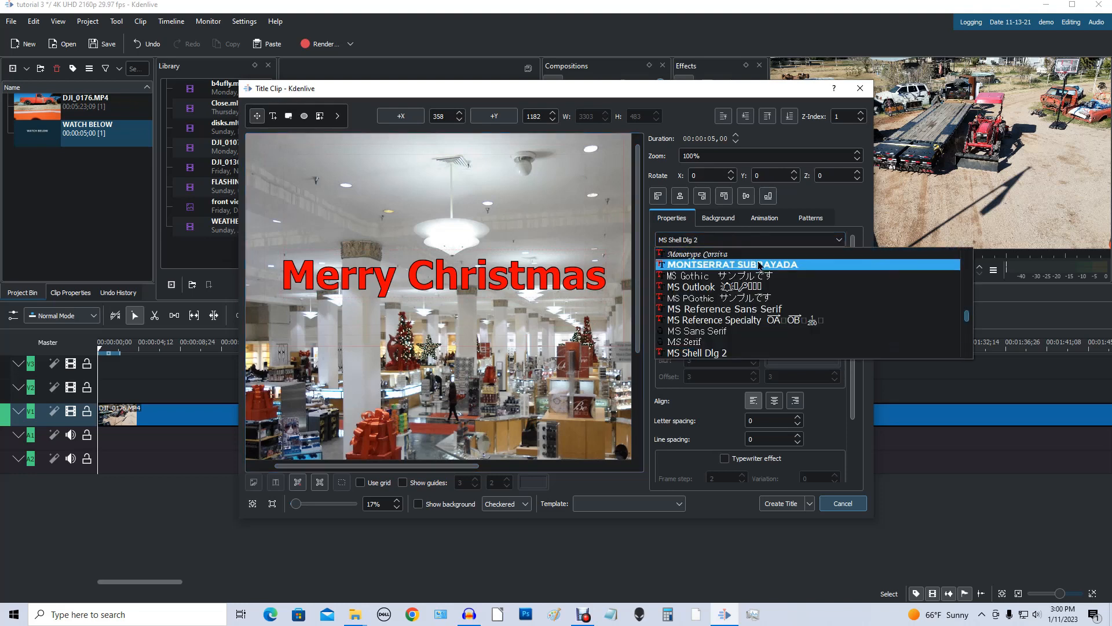
scroll(753, 266, "down", 3)
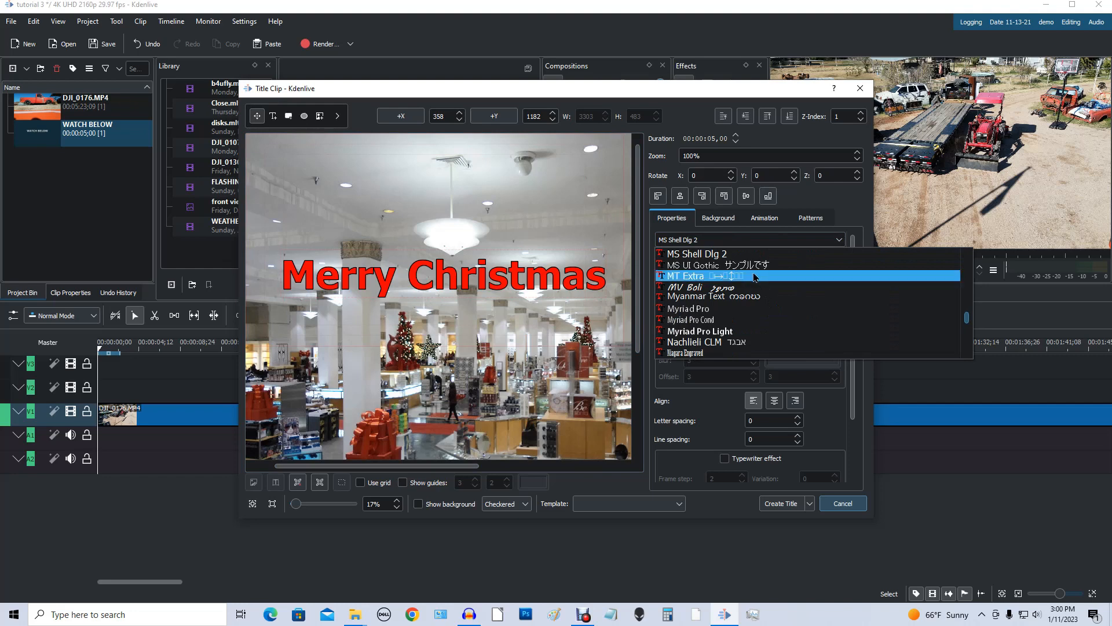
scroll(757, 278, "down", 7)
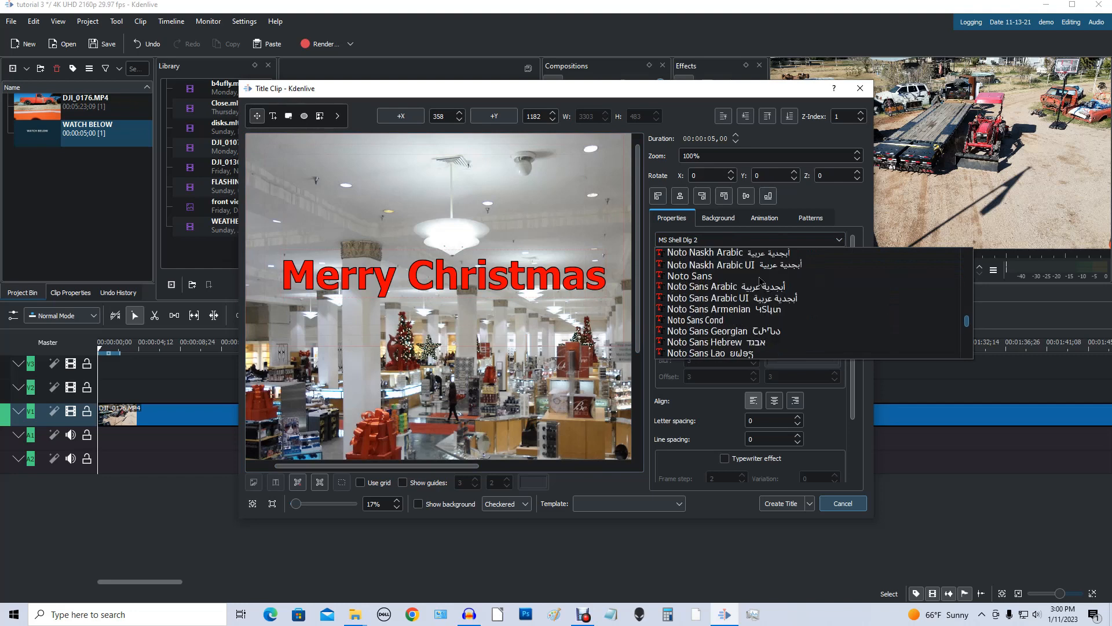
scroll(761, 281, "down", 4)
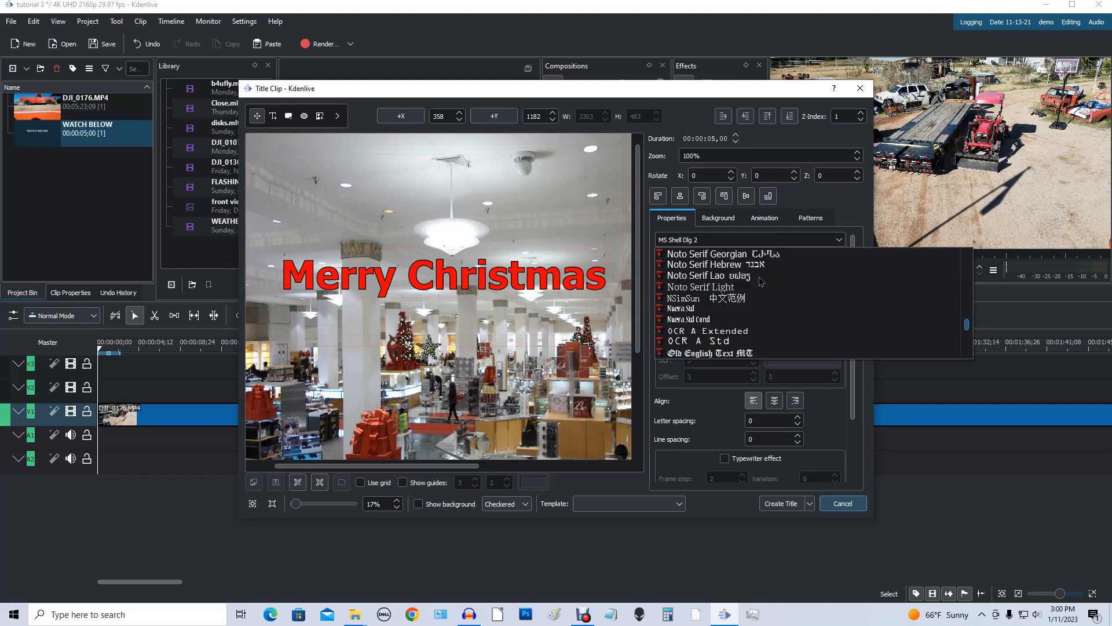
scroll(761, 281, "down", 3)
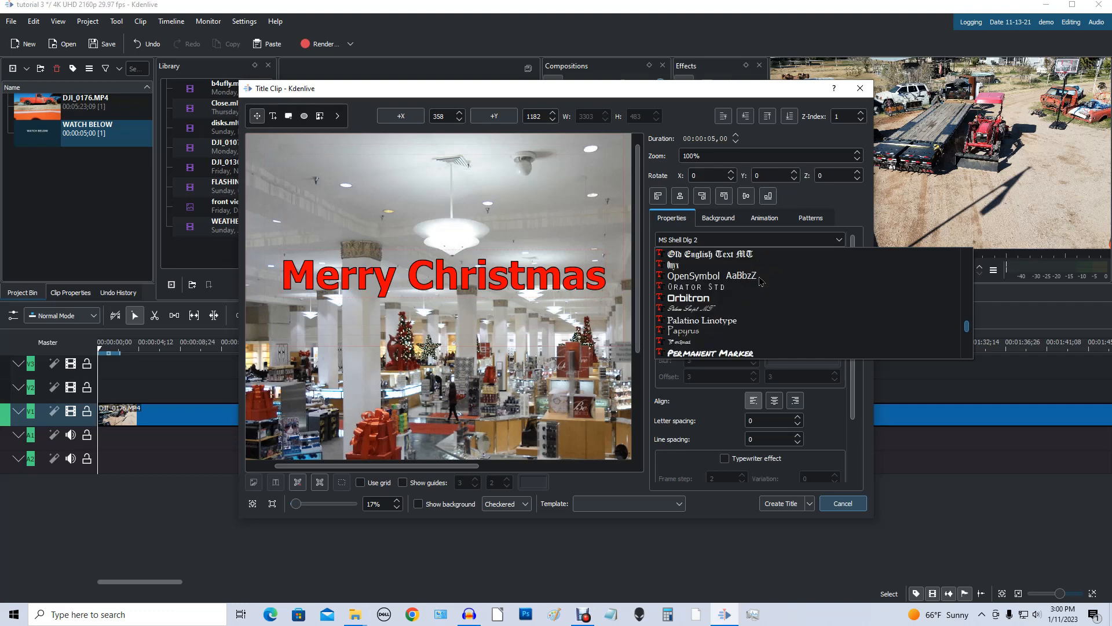
scroll(761, 281, "down", 5)
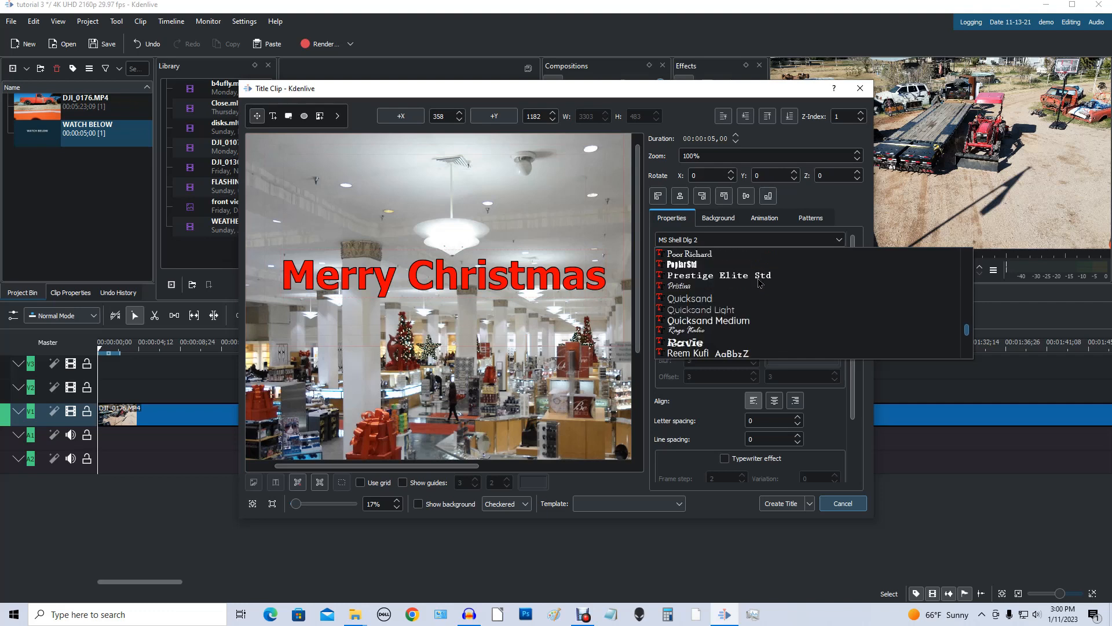
scroll(761, 282, "down", 1)
scroll(760, 282, "down", 3)
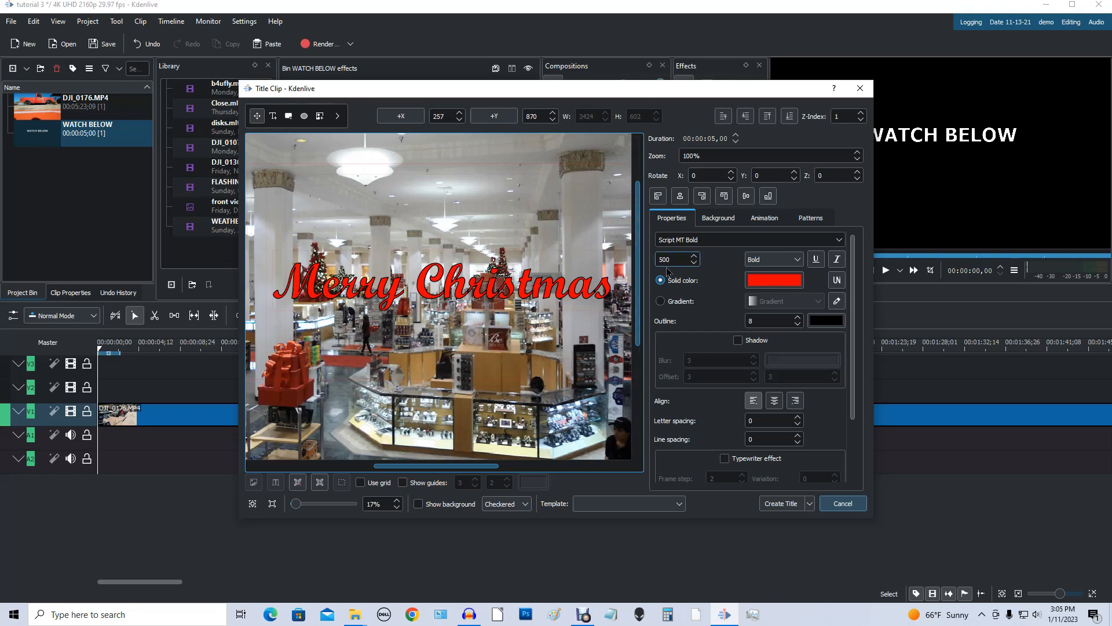
Step: Enlarge the Merry Christmas text to font size 600 and move it to about X -62, Y 934
left_click_drag(677, 259, 605, 256)
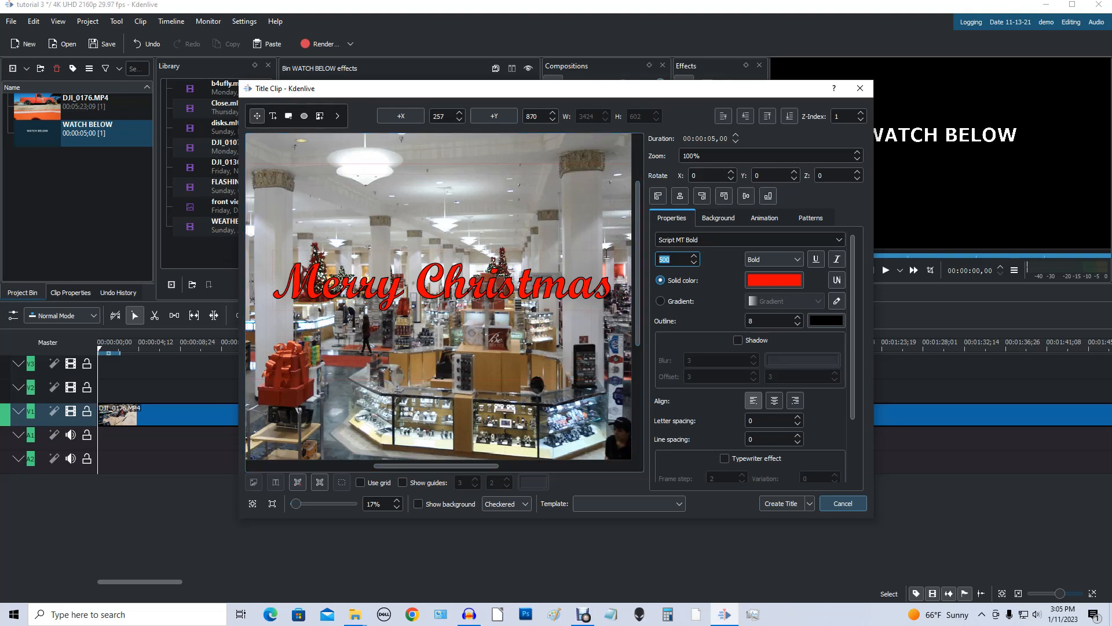
type("6")
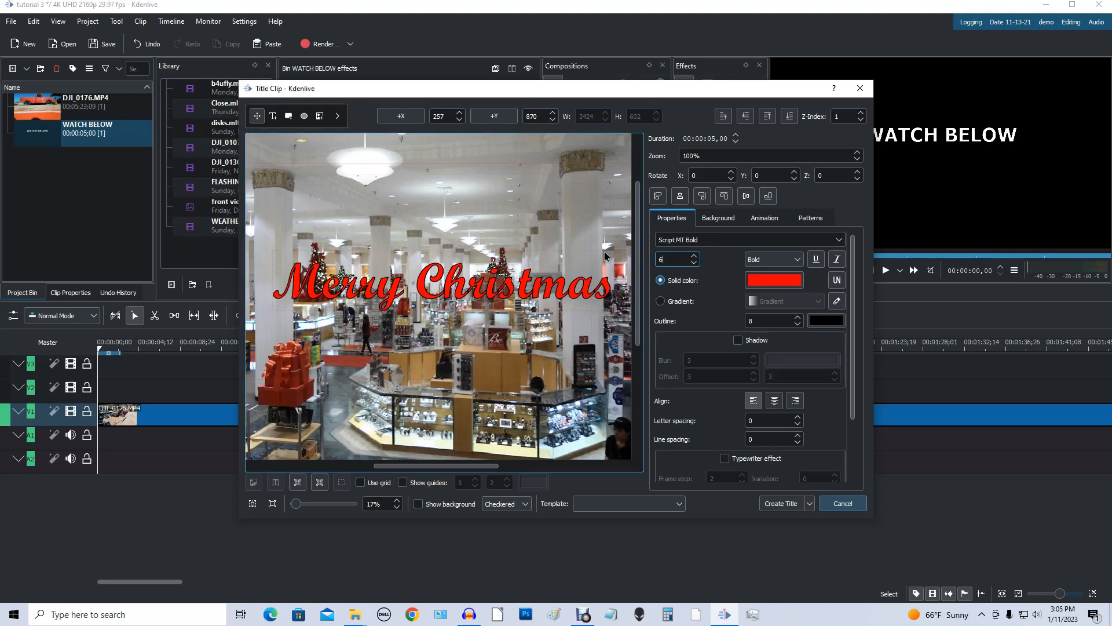
type("00")
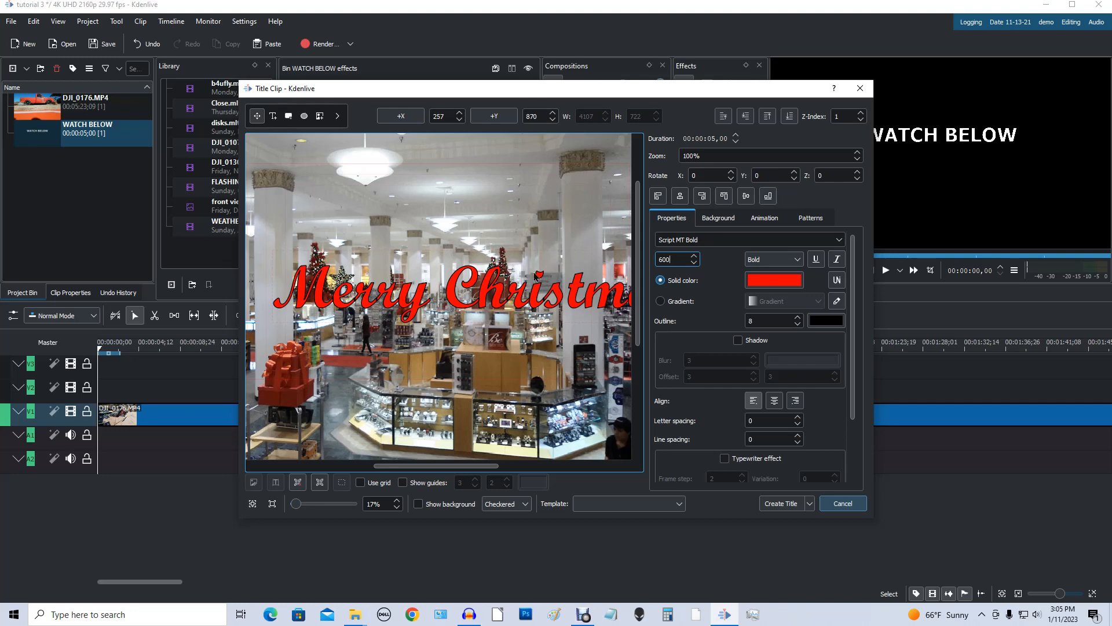
left_click_drag(546, 302, 520, 306)
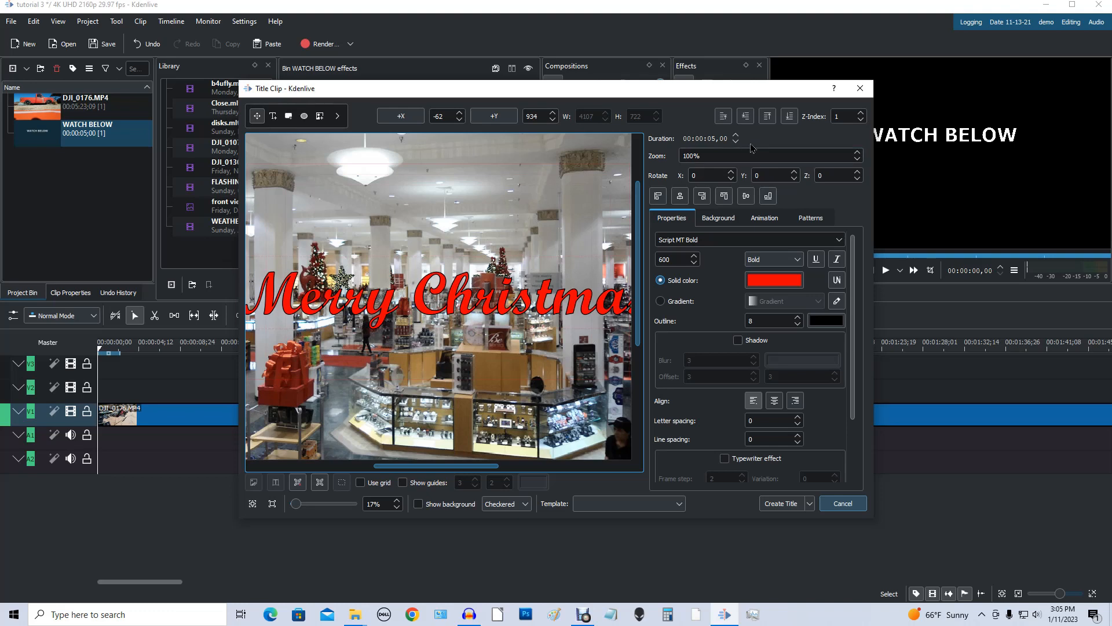
Step: Rotate the Merry Christmas text to -14 degrees about Z and reposition it at about X -184, Y 1120
left_click(858, 175)
left_click(859, 175)
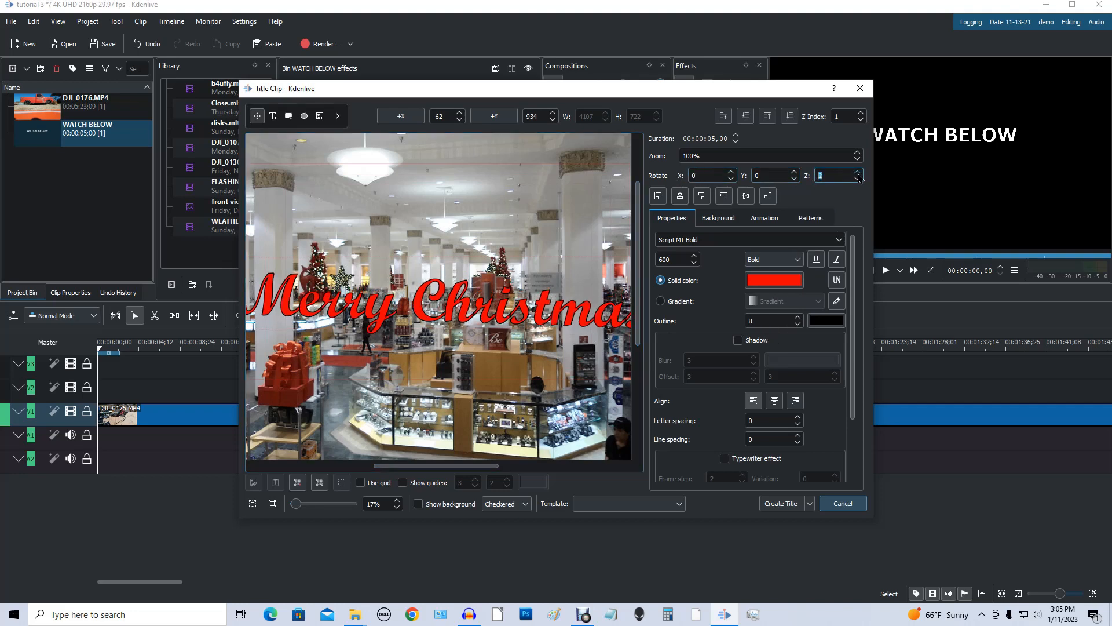
scroll(859, 183, "up", 6)
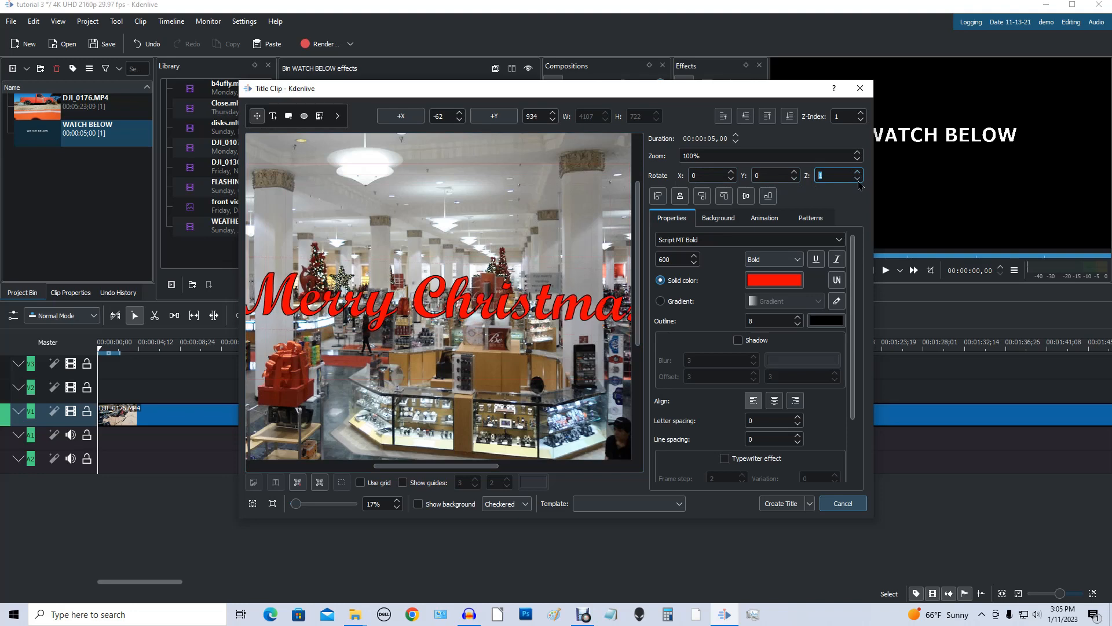
scroll(860, 185, "up", 6)
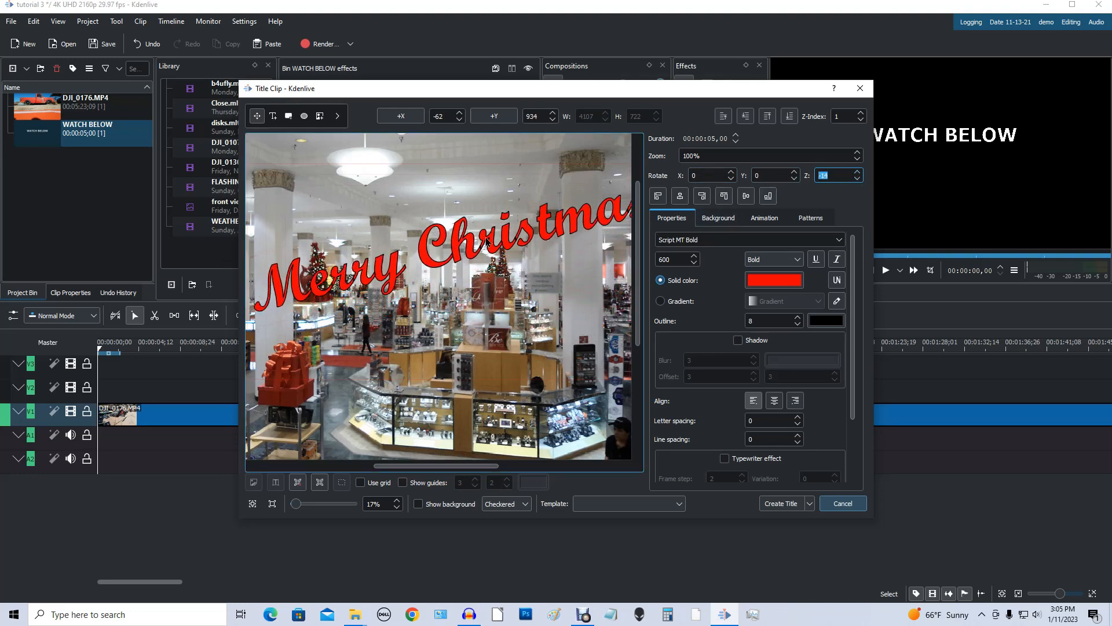
left_click_drag(488, 243, 474, 255)
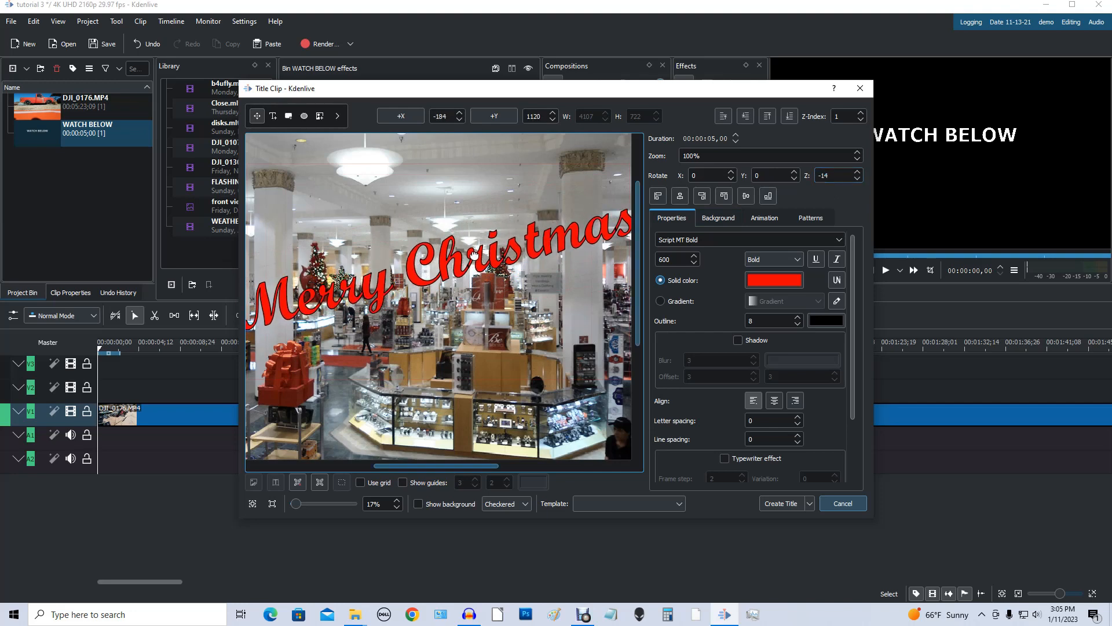
Step: Reduce the Merry Christmas text to font size 572 and move it to about X -85, Y 1219 to fit the frame
scroll(697, 265, "down", 8)
scroll(695, 266, "down", 13)
scroll(696, 266, "down", 6)
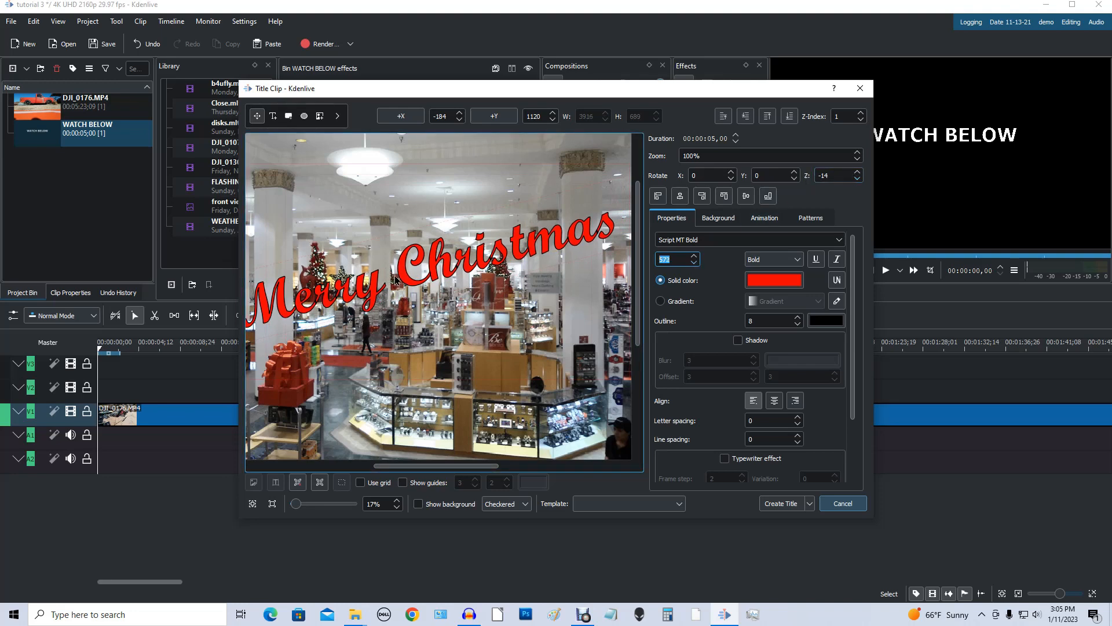
left_click_drag(395, 277, 404, 285)
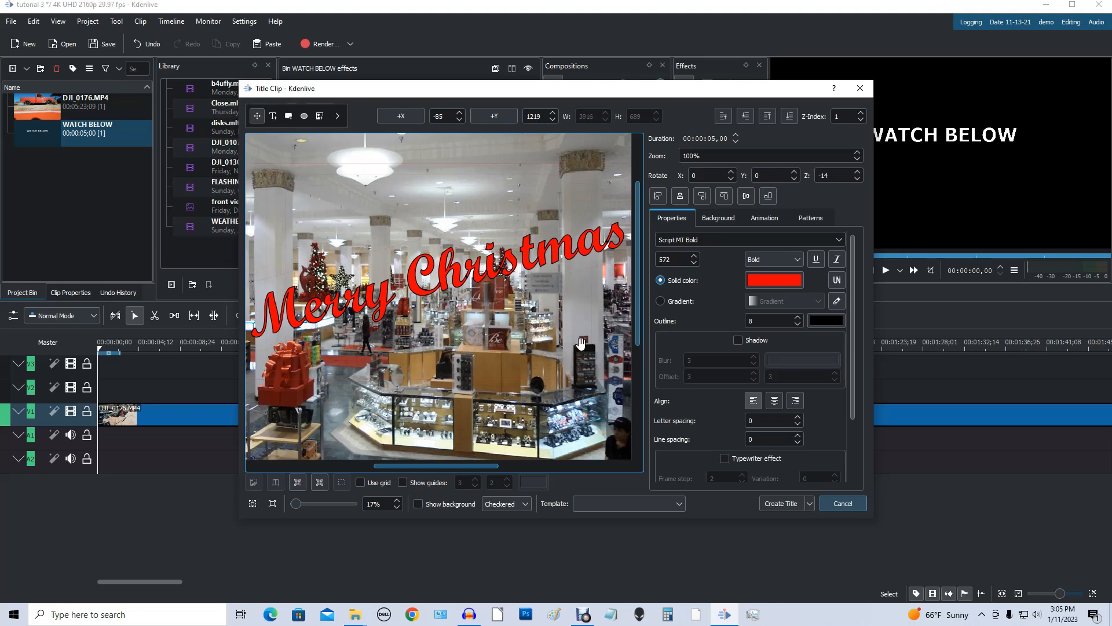
Step: Create the Merry Christmas title clip and place it at the start of track V2
left_click(781, 504)
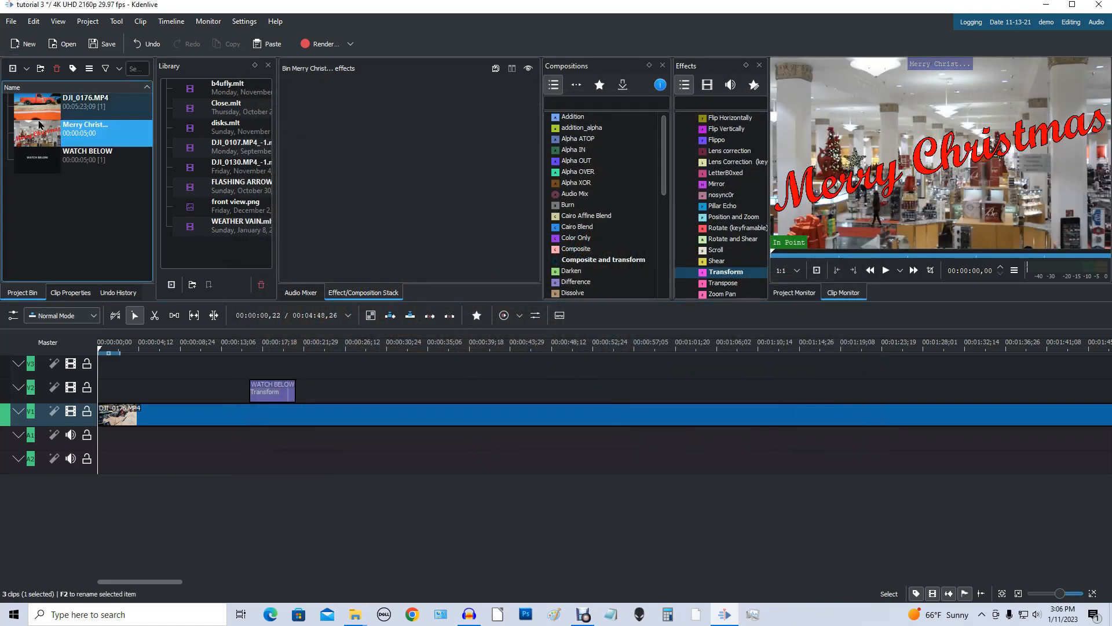
left_click_drag(40, 133, 192, 394)
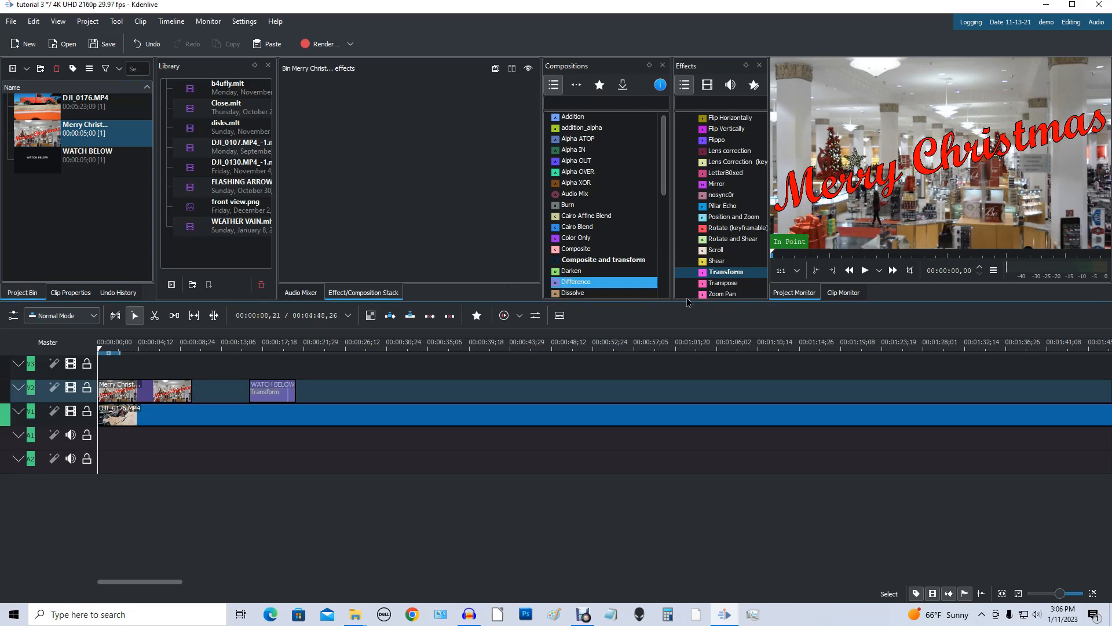
Step: Preview the start of the timeline and trim the end of the Merry Christmas clip back to near the 00:00:08,24 mark
left_click(865, 271)
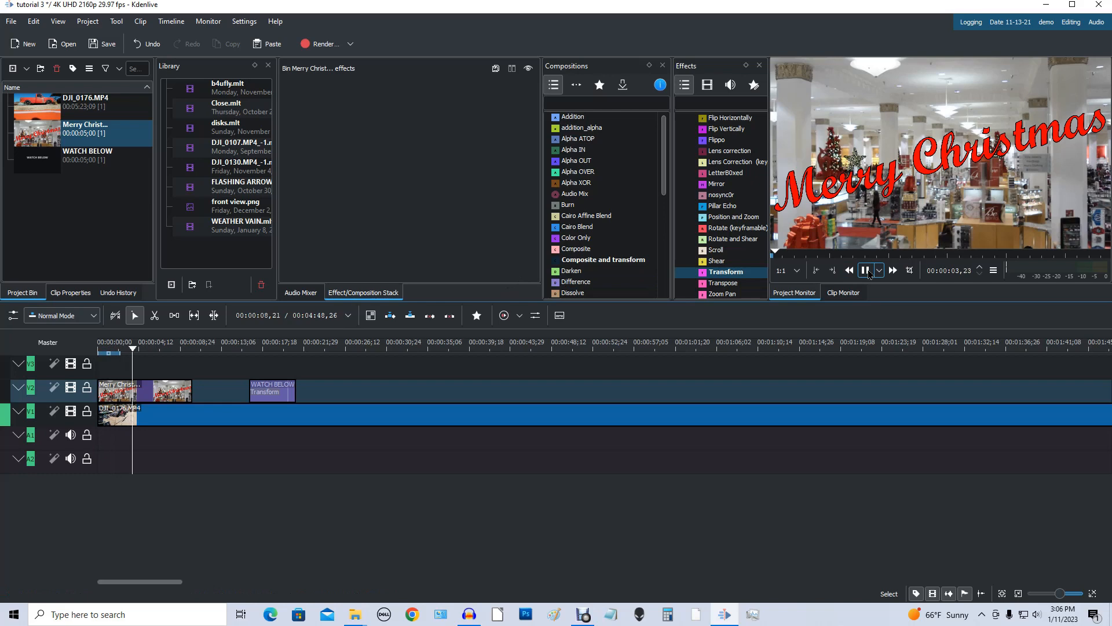
left_click(865, 271)
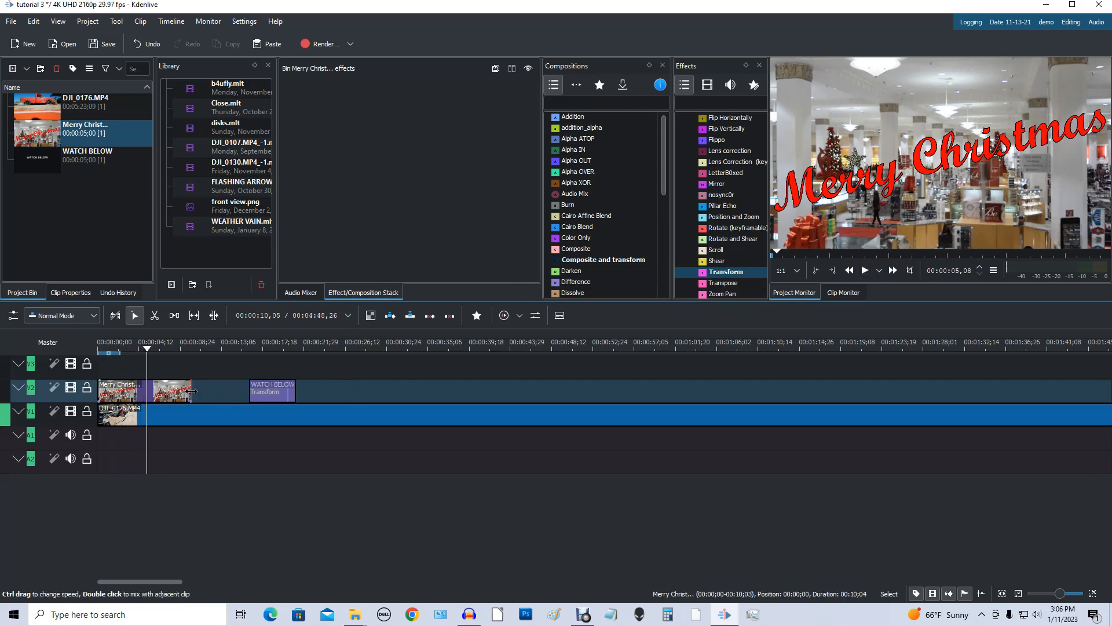
left_click_drag(191, 392, 178, 393)
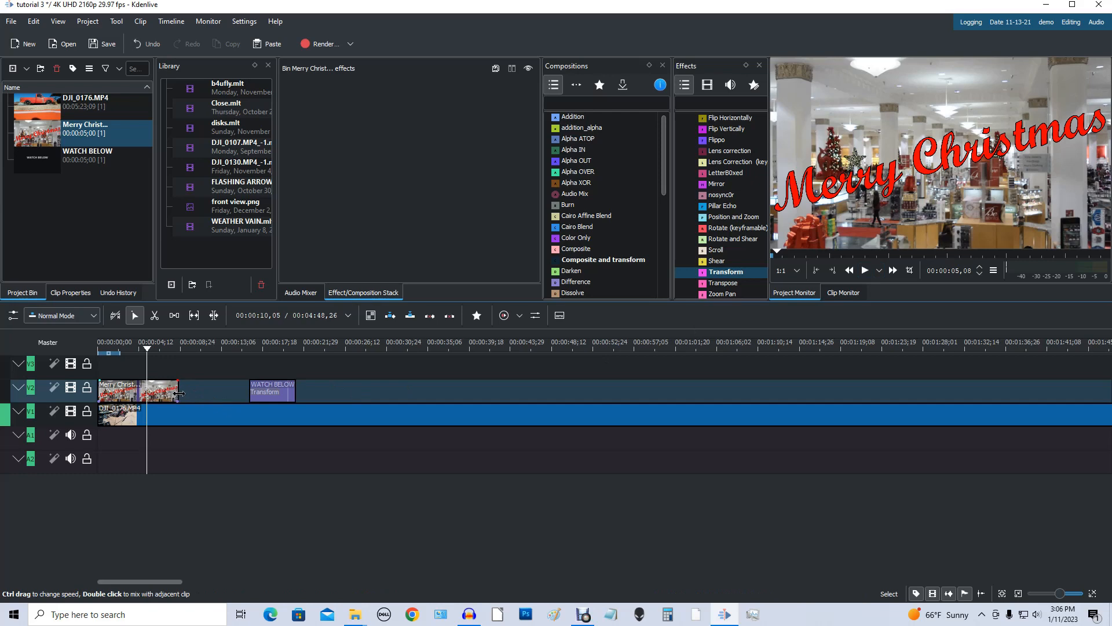
Step: Add a Transform effect to the Merry Christmas clip on track V2
right_click(172, 389)
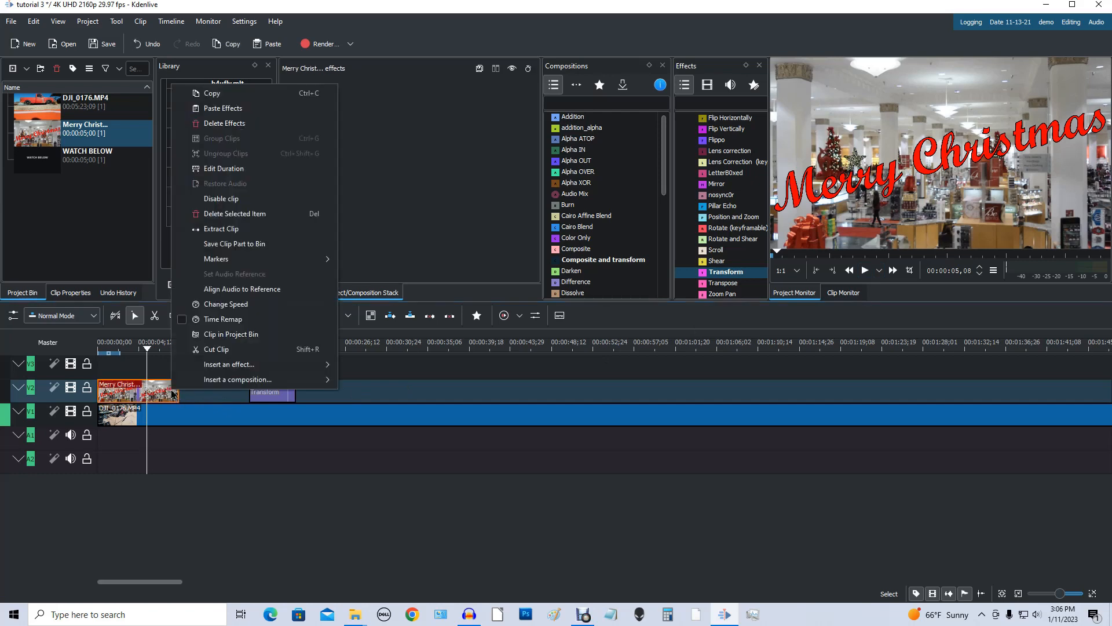
mouse_move(301, 365)
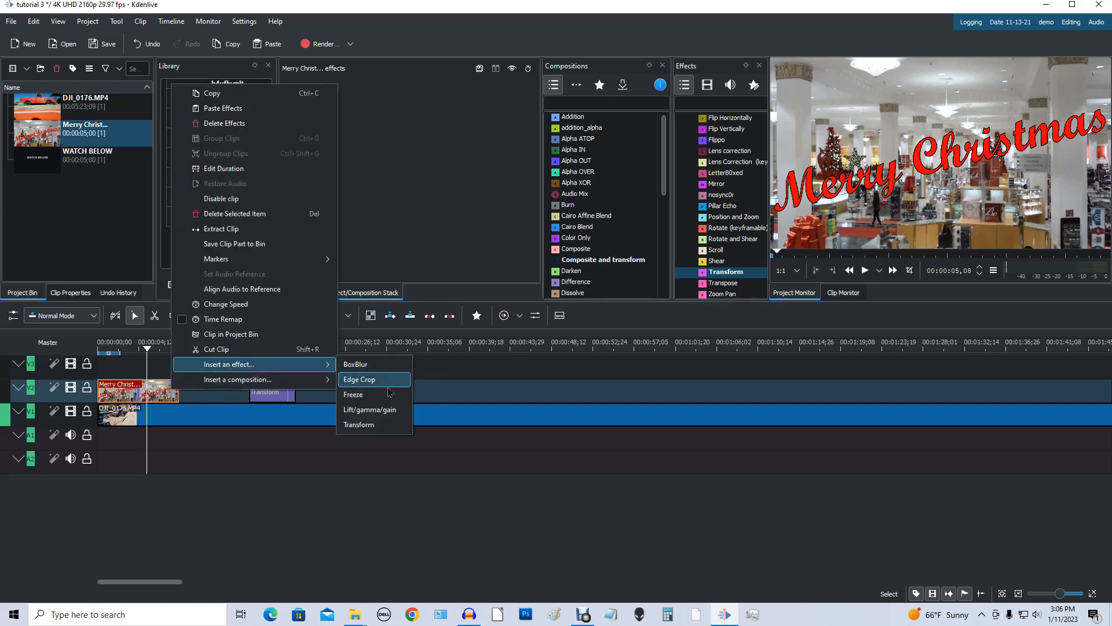
left_click(377, 426)
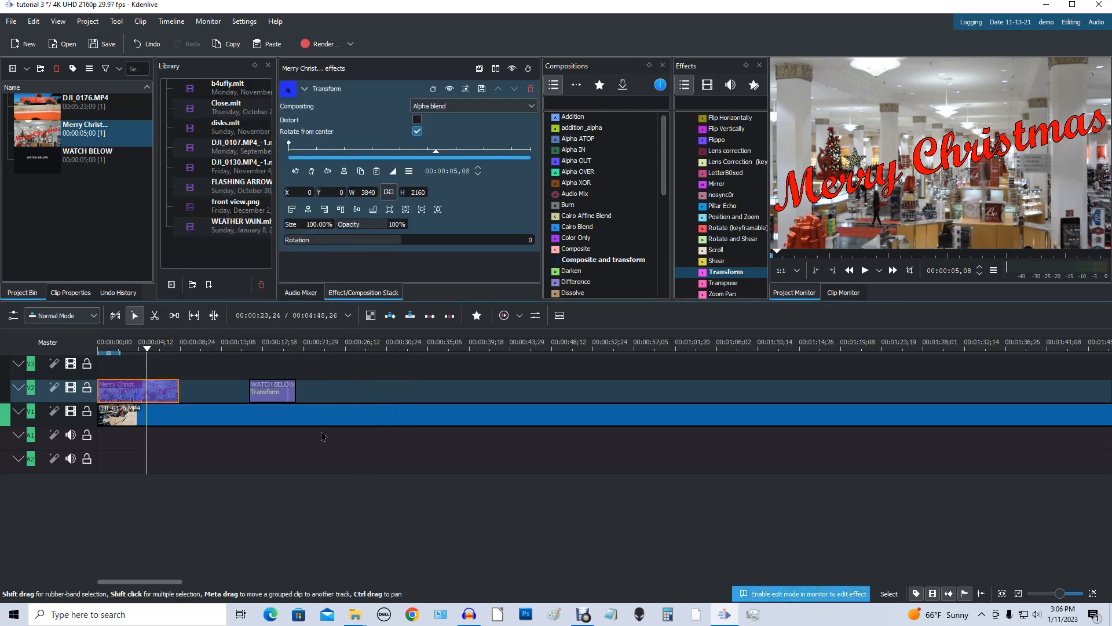
Step: Add a Transform keyframe at 00:00:07,10, near the end of the Merry Christmas clip
left_click(162, 348)
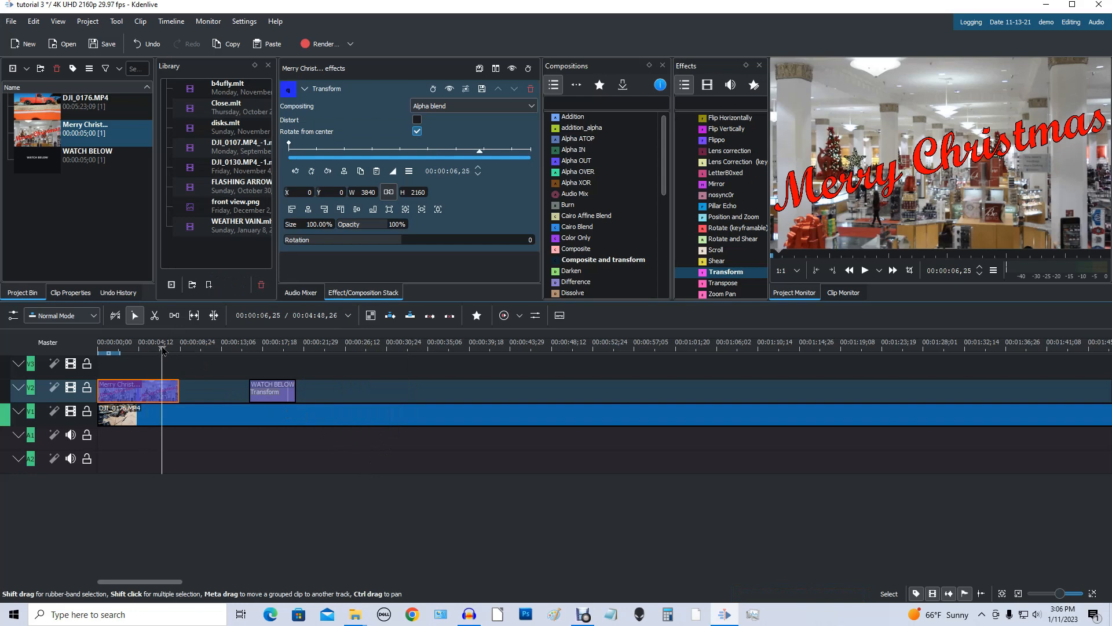
left_click(480, 154)
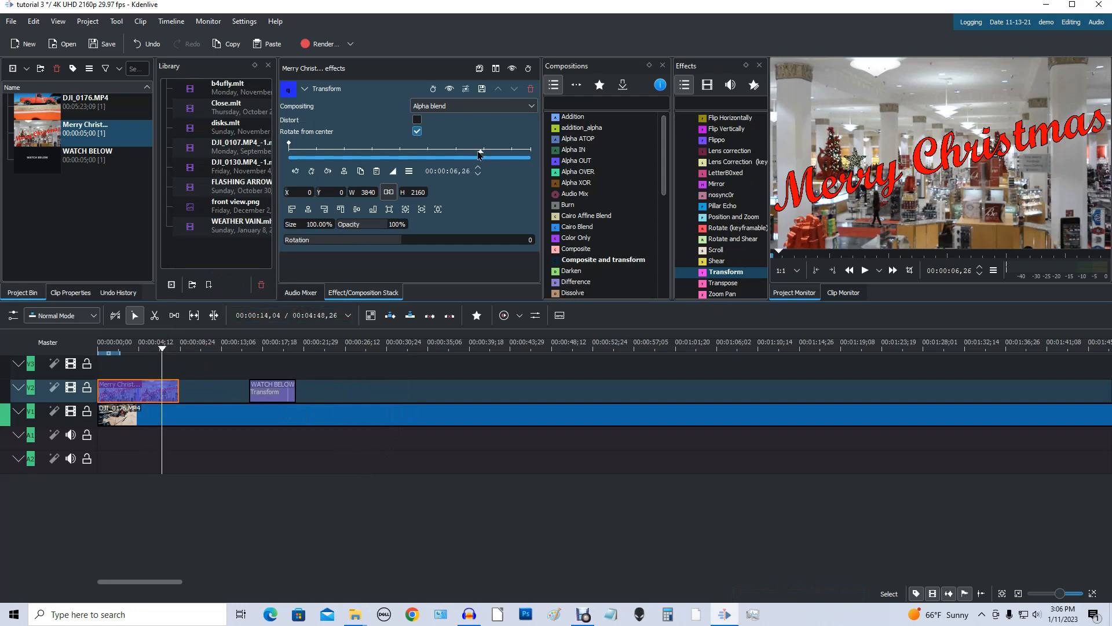
left_click_drag(480, 154, 495, 156)
left_click(313, 172)
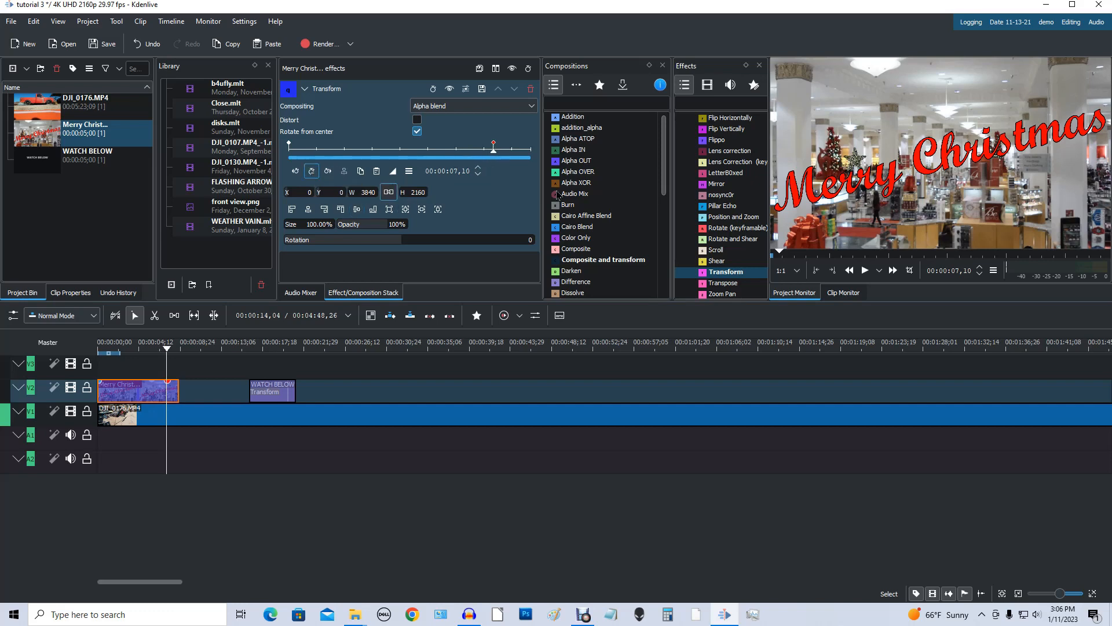
Step: Add a Transform keyframe at 00:00:08,20, the end of the Merry Christmas clip, and set its opacity to 0%
left_click(531, 155)
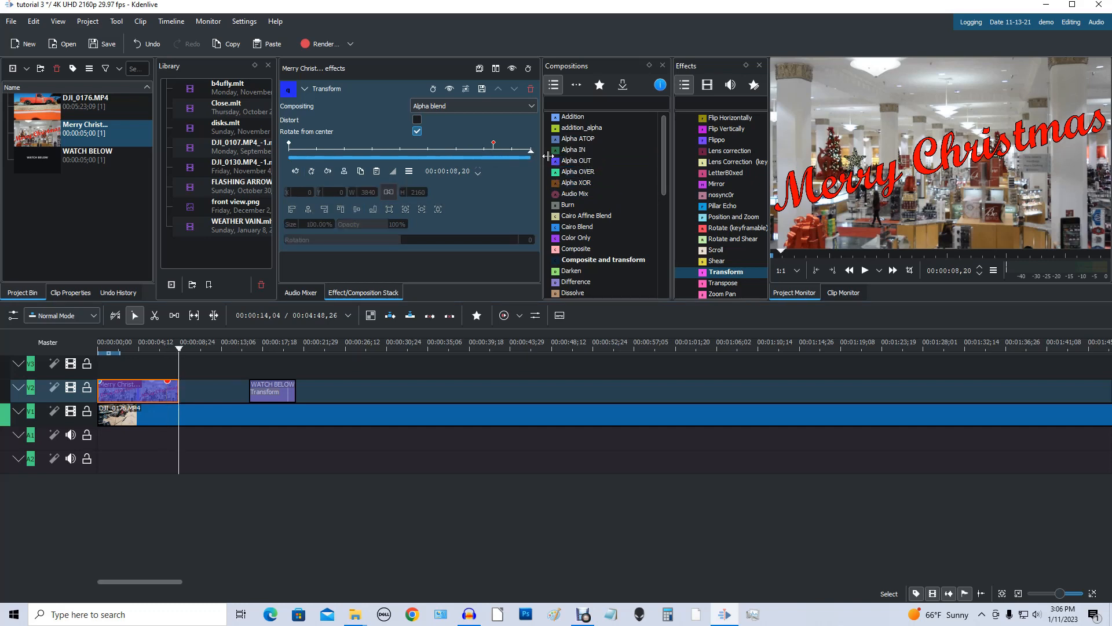
left_click(312, 172)
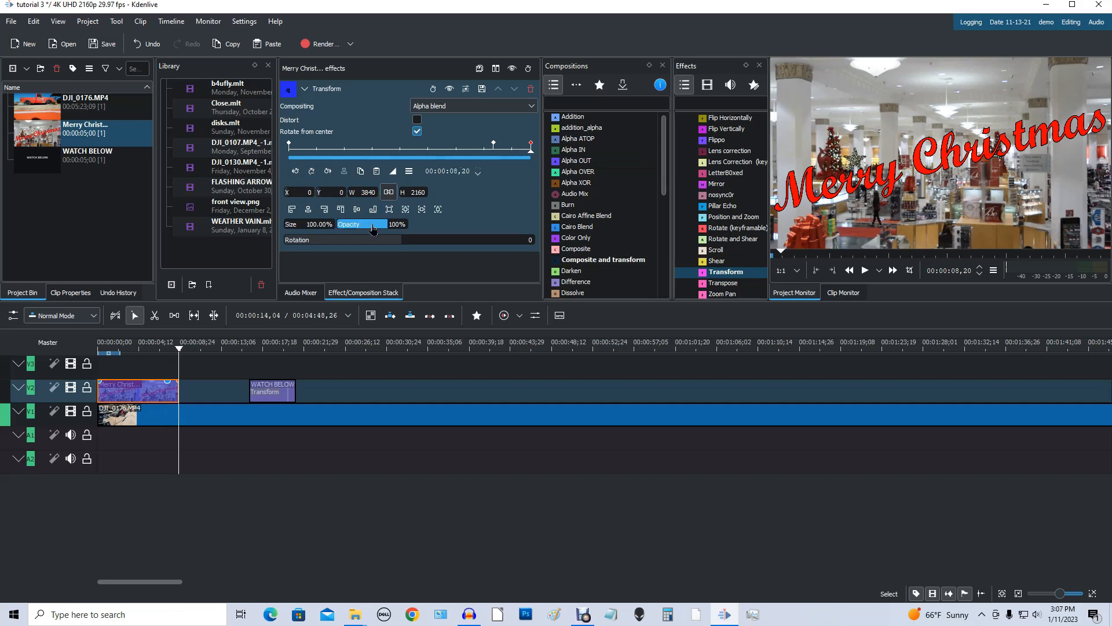
left_click_drag(381, 226, 335, 227)
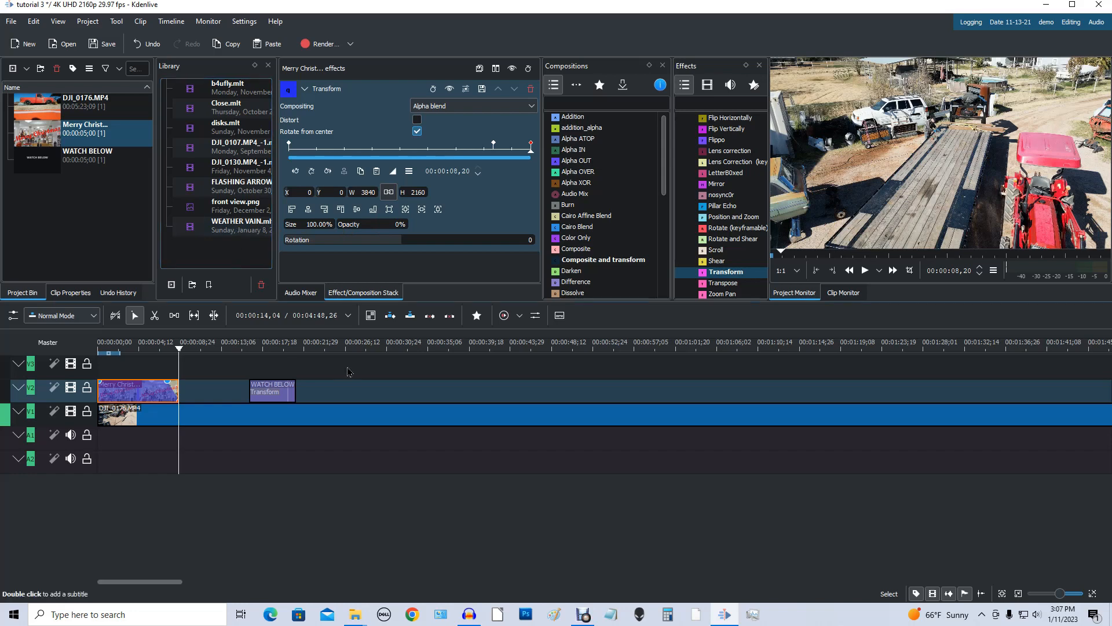
Step: Play the timeline from 00:00:05,14 to check the Merry Christmas fade-out and the footage through the WATCH BELOW title
left_click(149, 352)
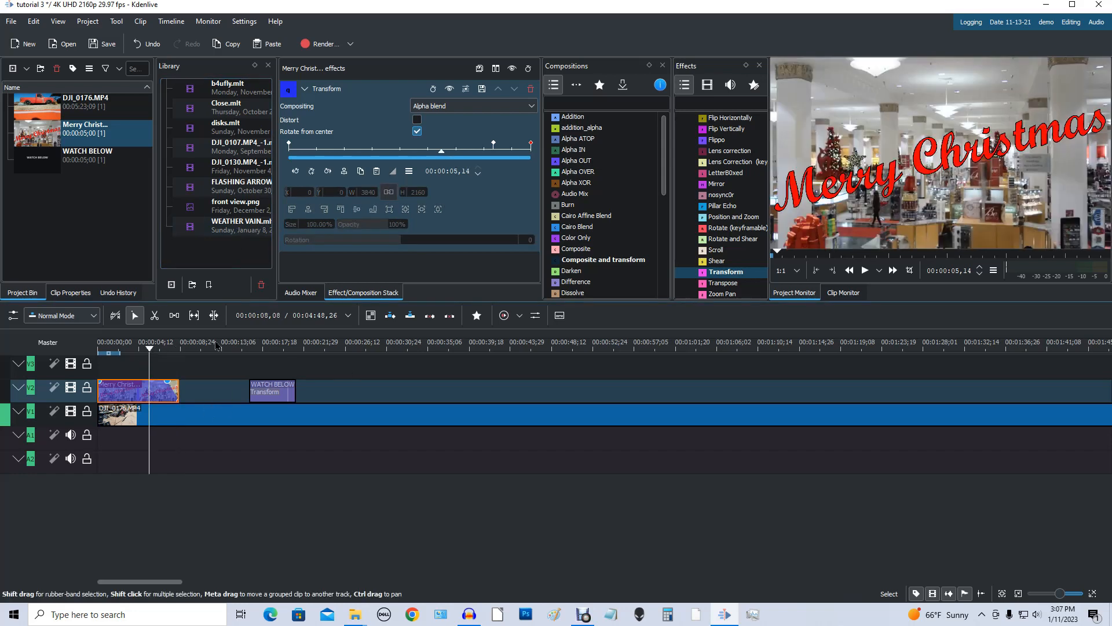
left_click(865, 270)
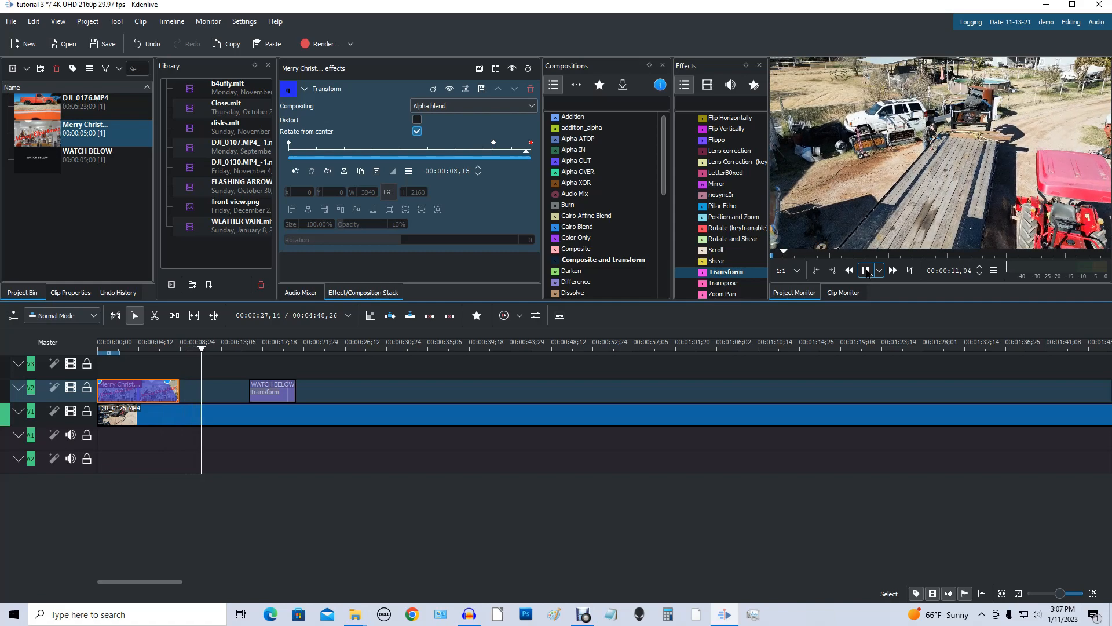
left_click(866, 271)
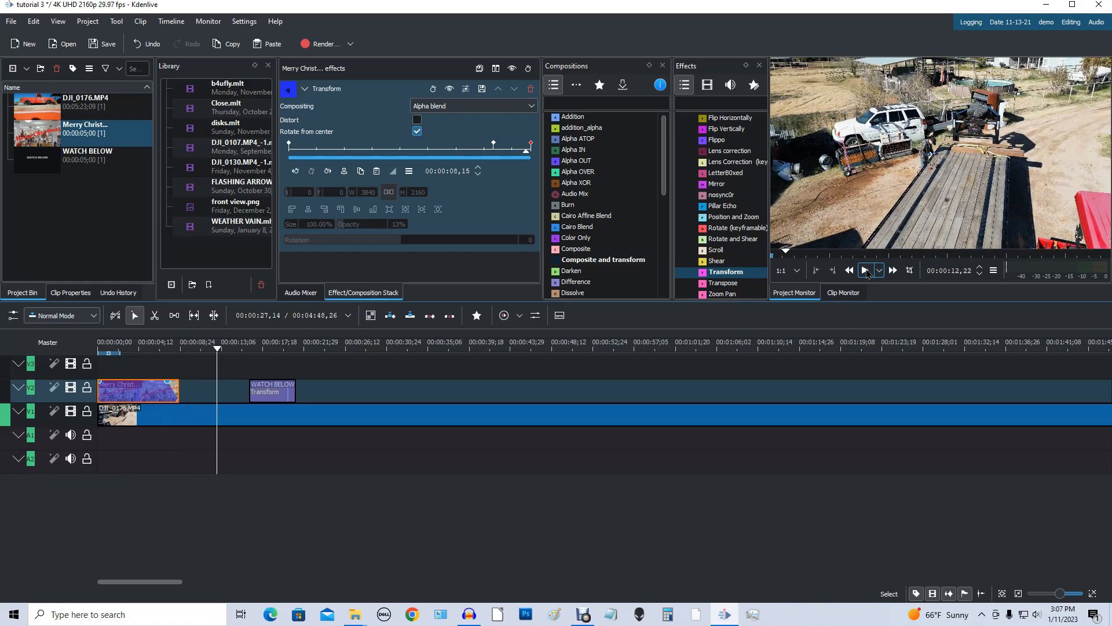
left_click(866, 270)
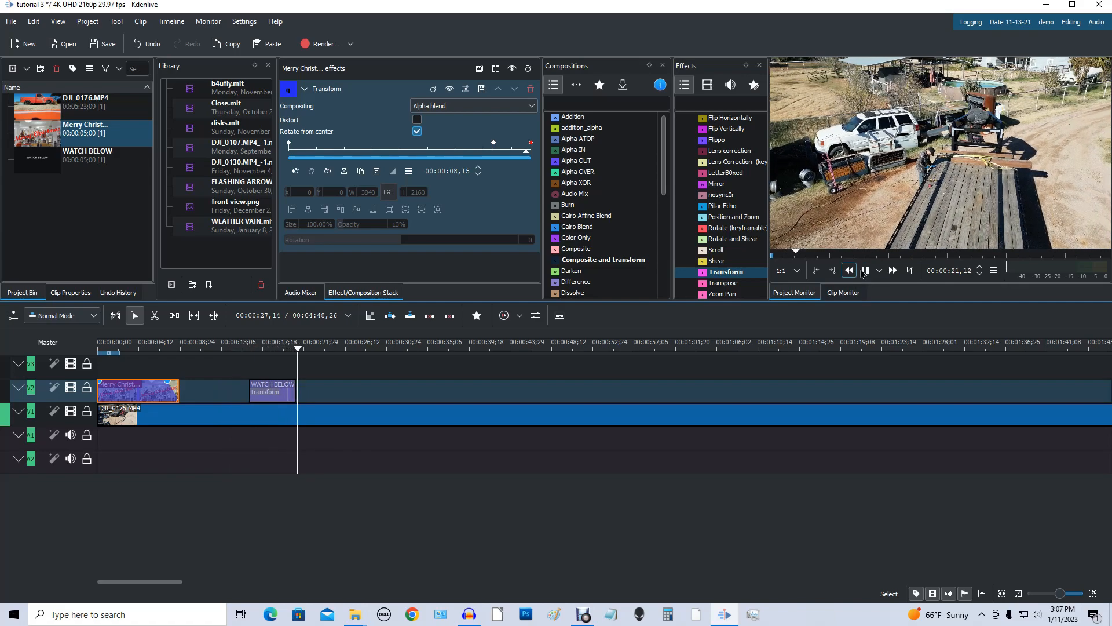
left_click(865, 275)
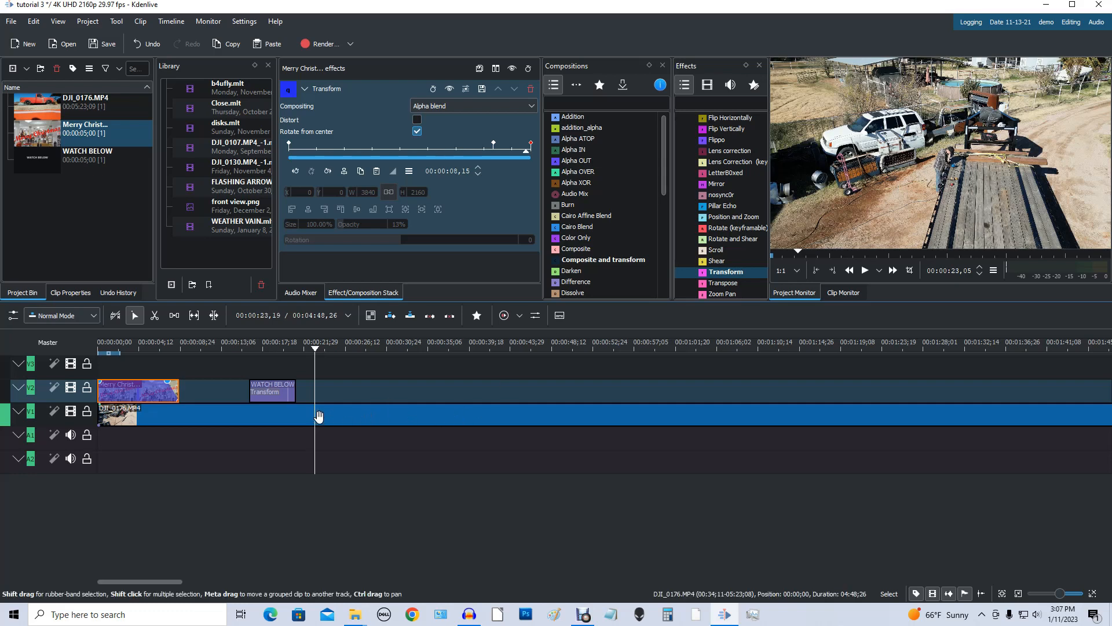
Step: Cut the DJI_0176.MP4 clip on track V1 at 00:00:23,00 and again at about 00:00:37,12
left_click(155, 316)
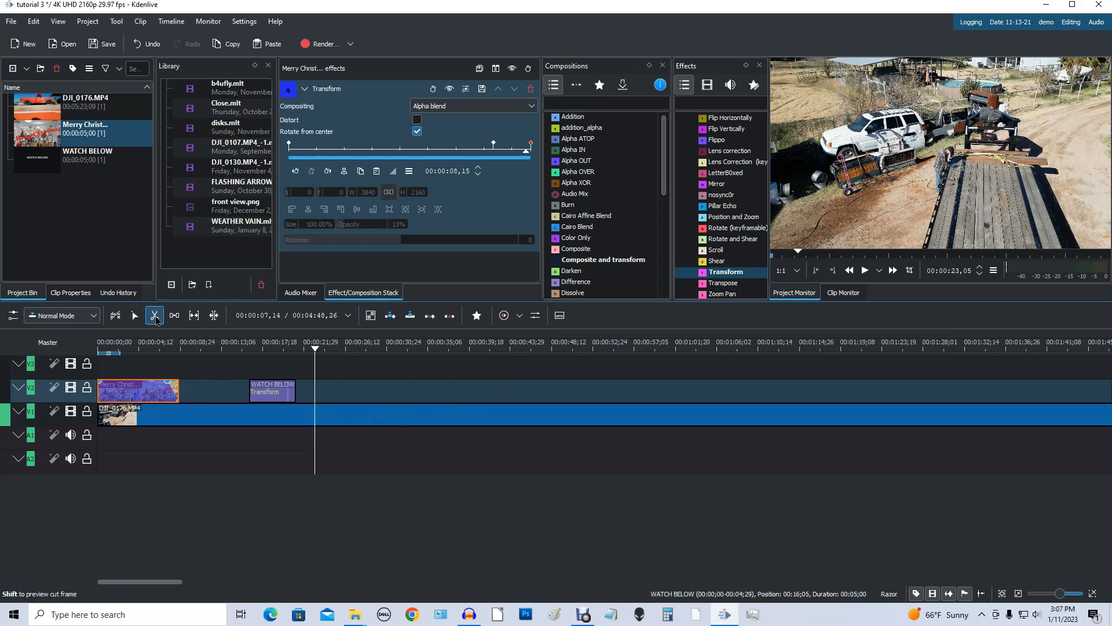
left_click(316, 416)
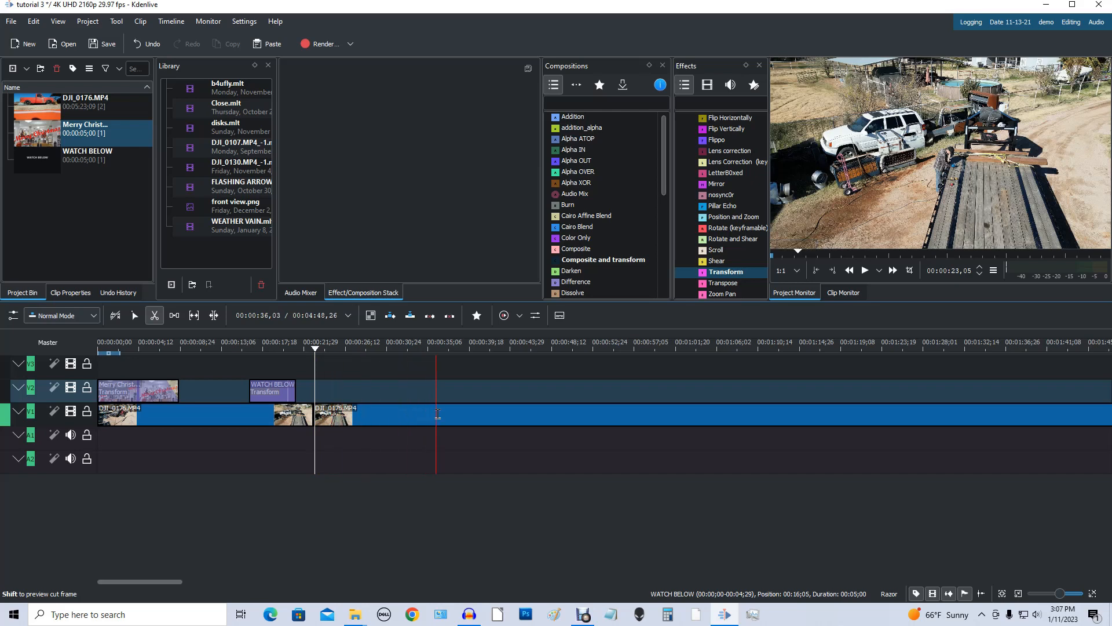
left_click(449, 415)
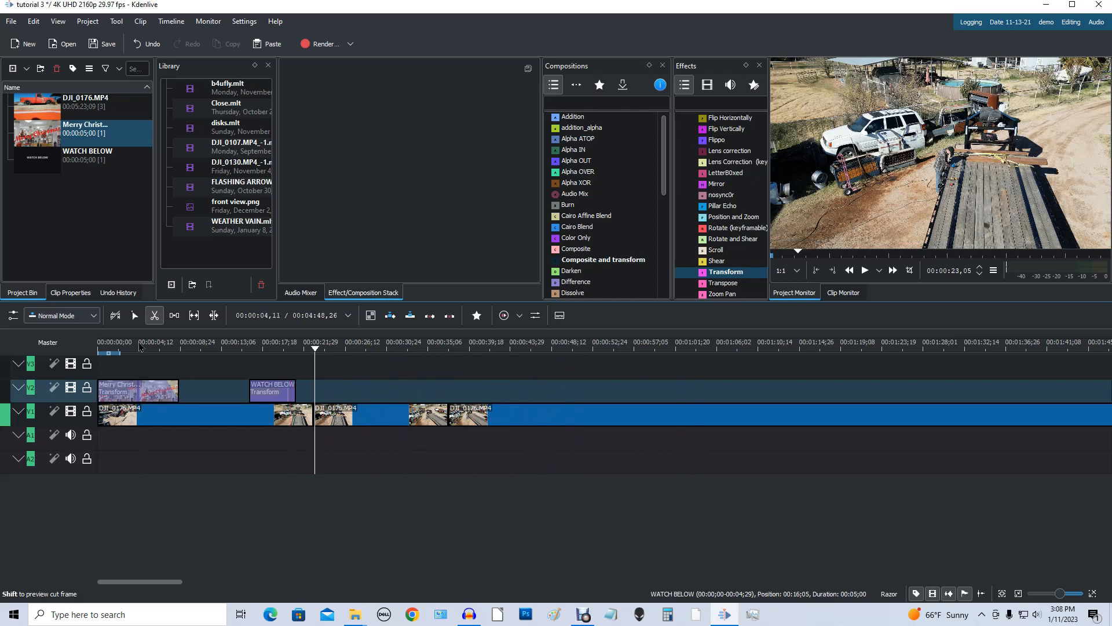
Step: Add a Transform effect to the middle DJI_0176.MP4 segment on track V1
left_click(135, 315)
left_click(371, 416)
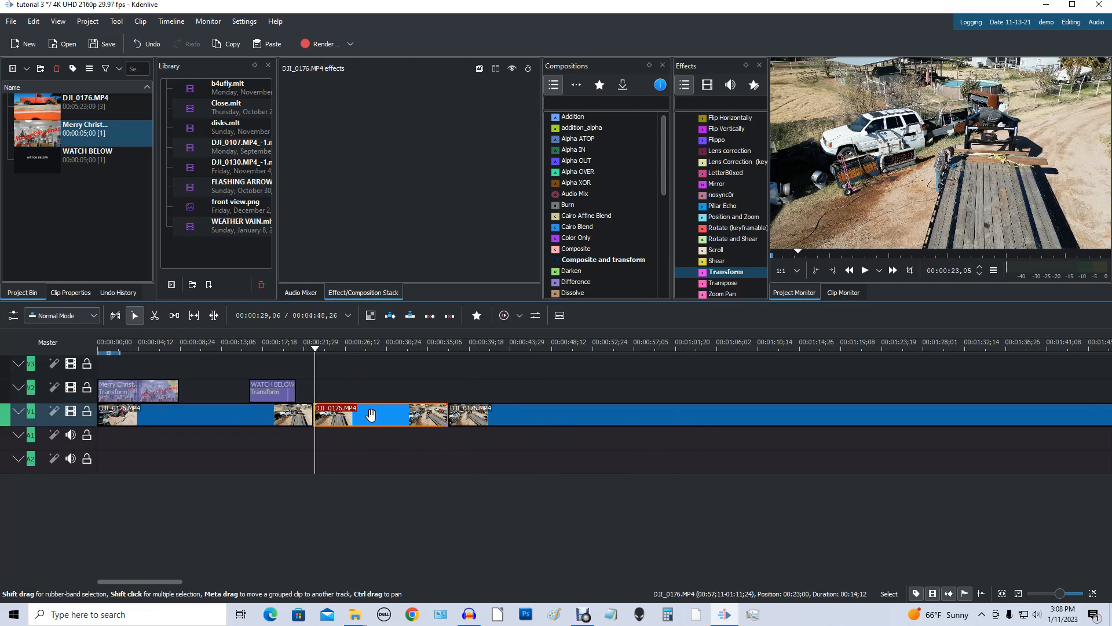
right_click(379, 415)
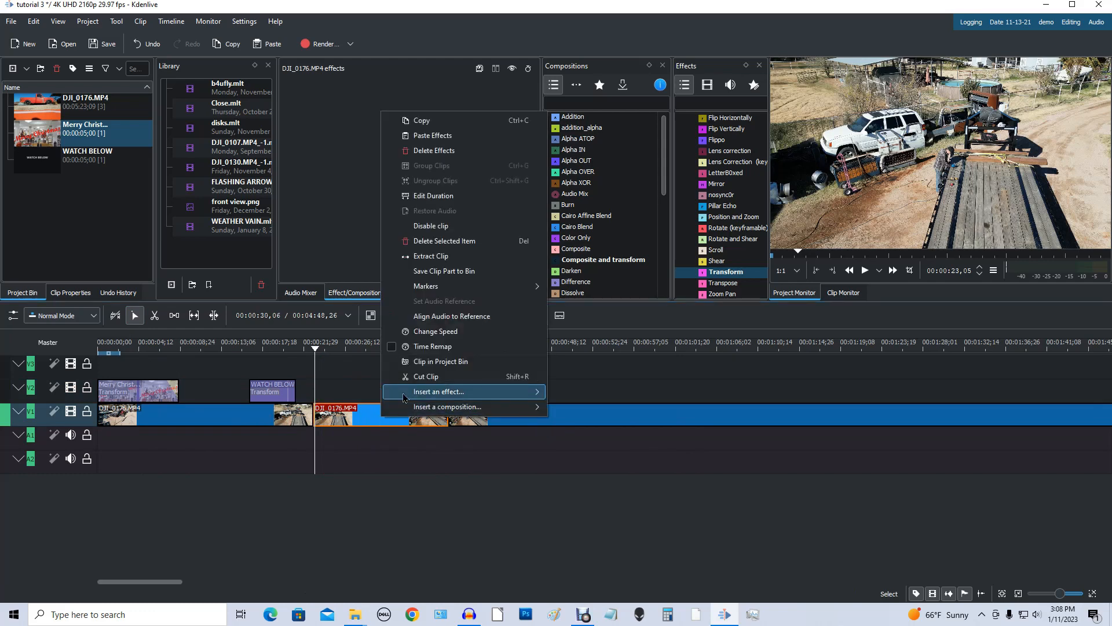
mouse_move(406, 394)
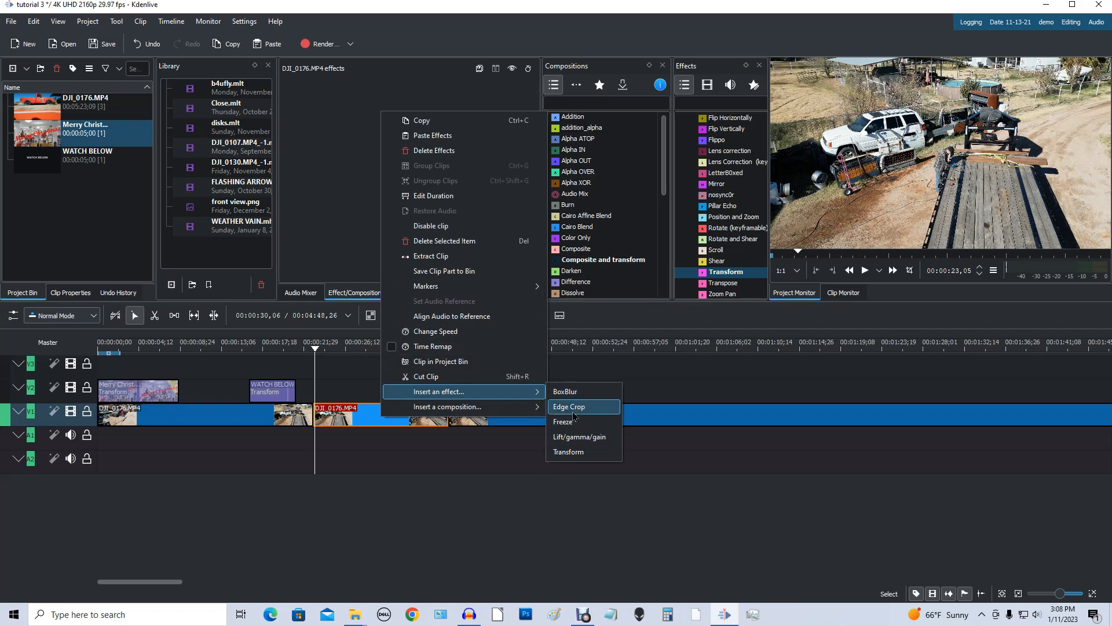
left_click(588, 452)
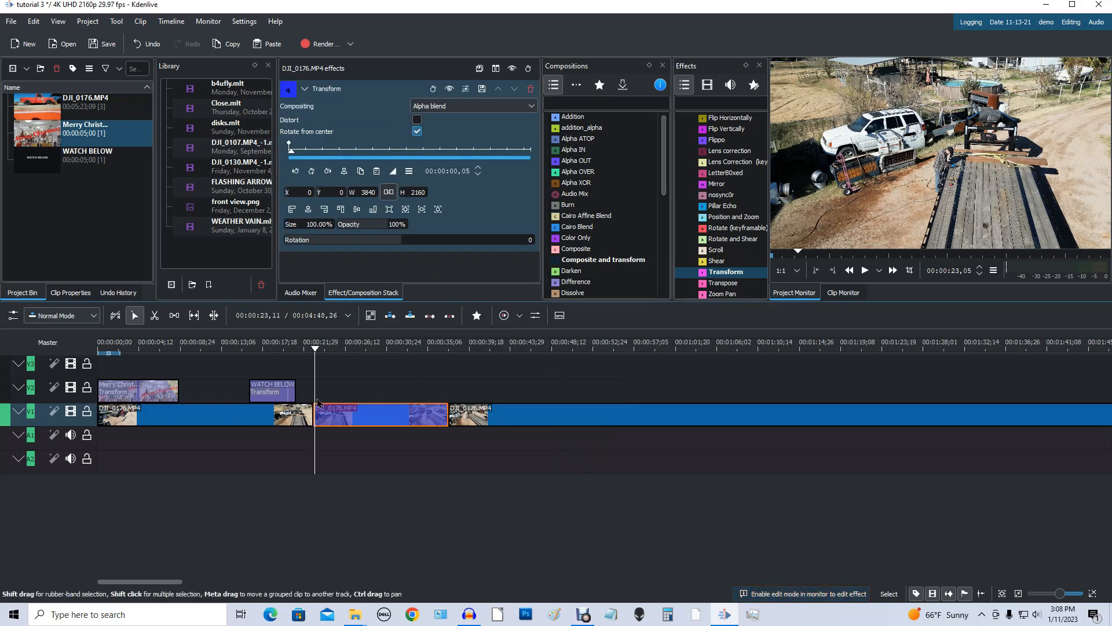
Step: Add Transform keyframes to the middle DJI_0176.MP4 segment at 00:00:01,16, 00:00:12,24 and 00:00:14,11
left_click(288, 147)
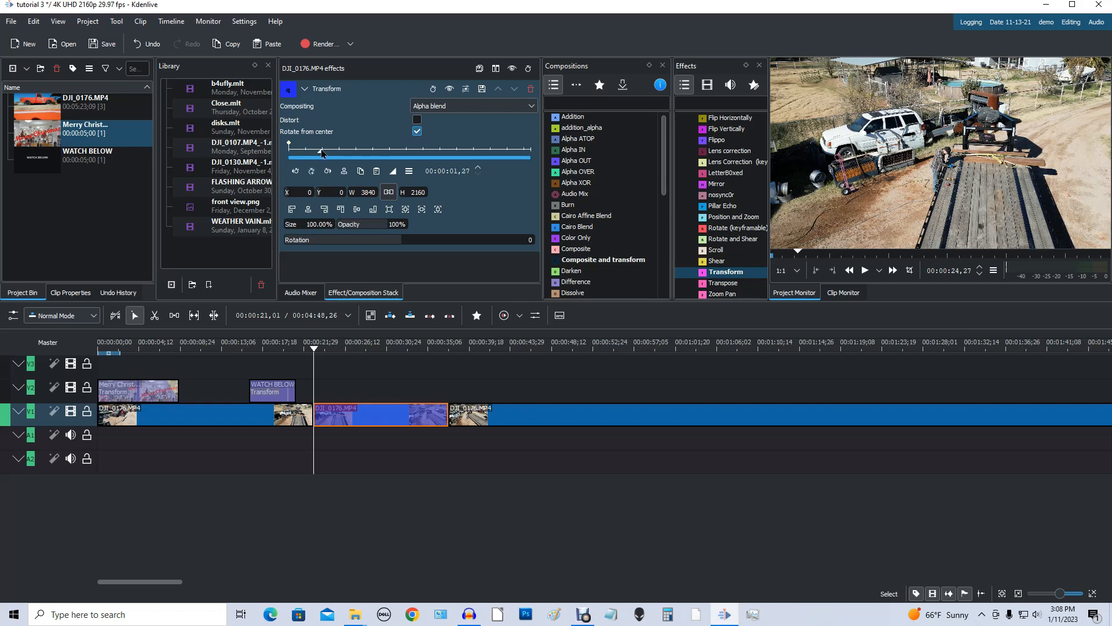
left_click_drag(318, 152, 315, 152)
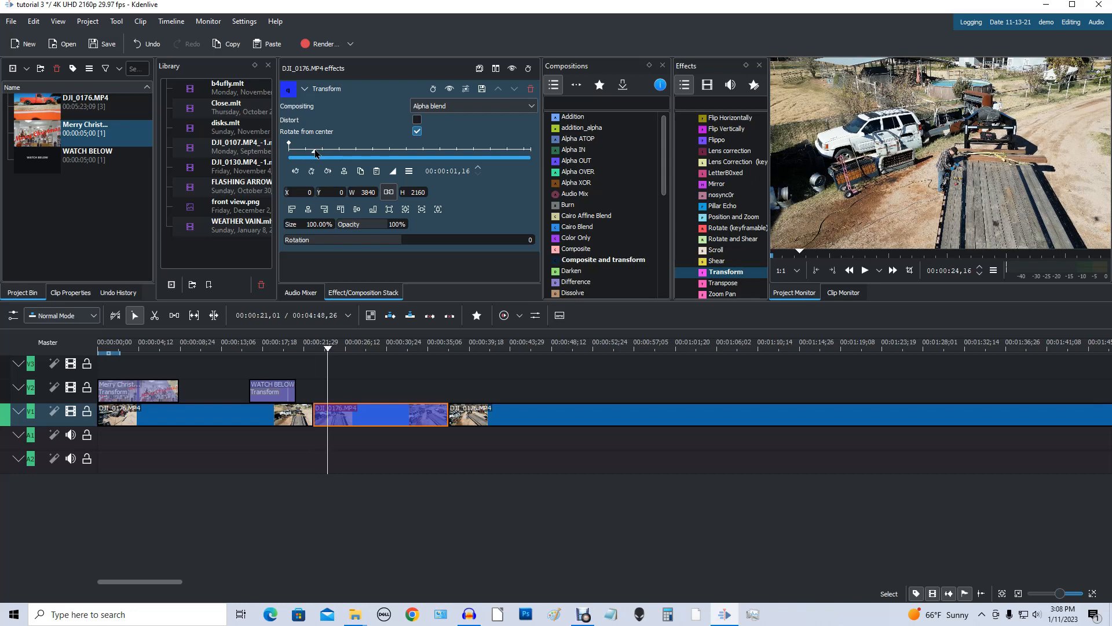
left_click(311, 171)
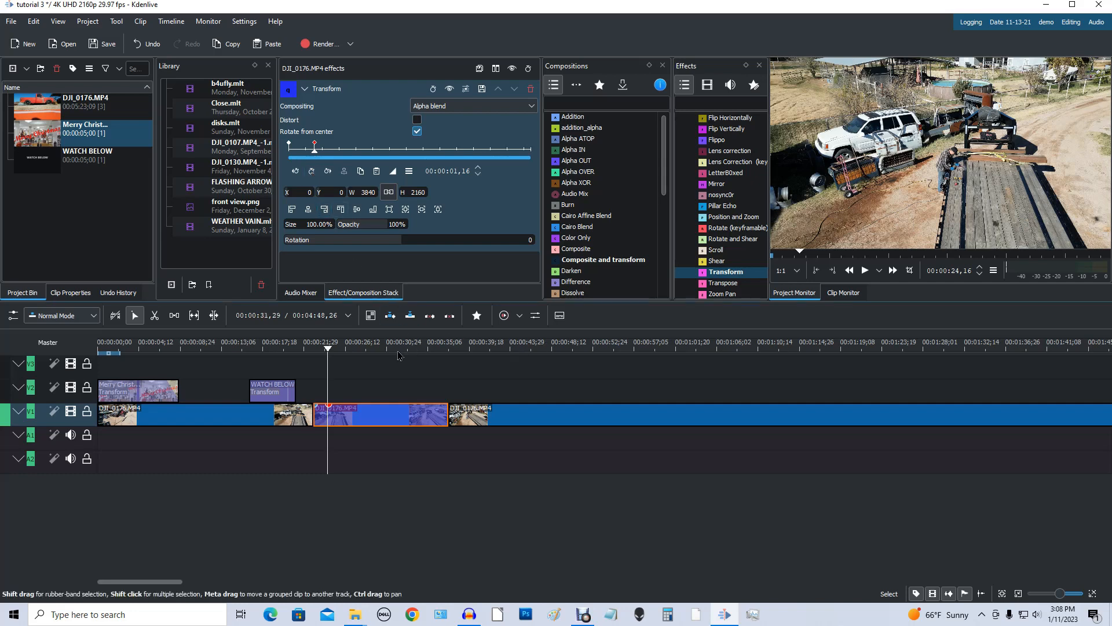
left_click(505, 152)
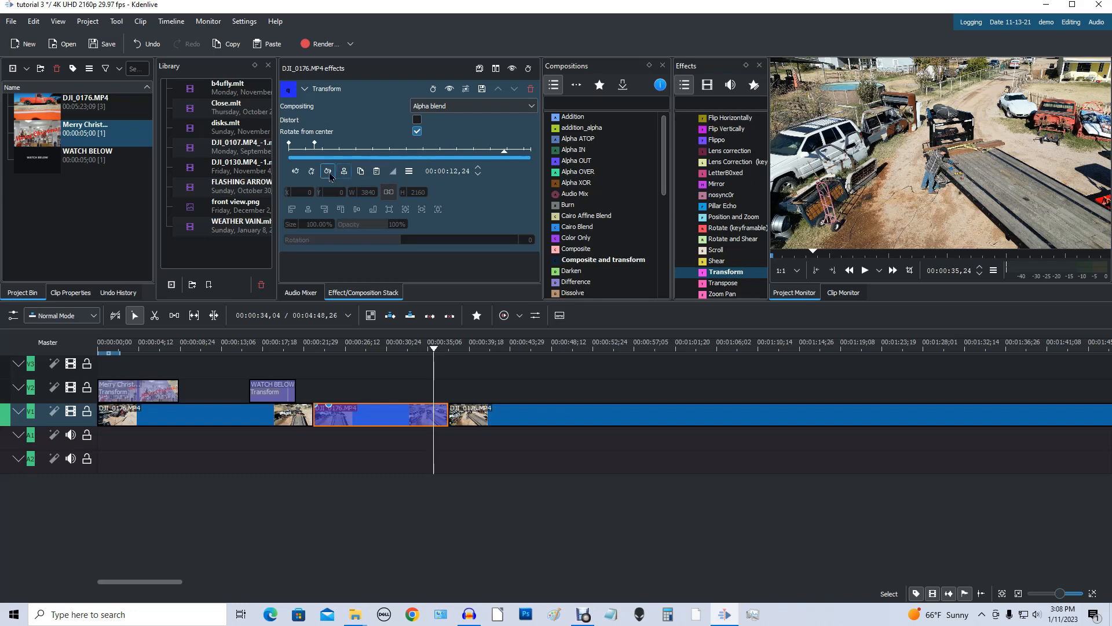
left_click(312, 172)
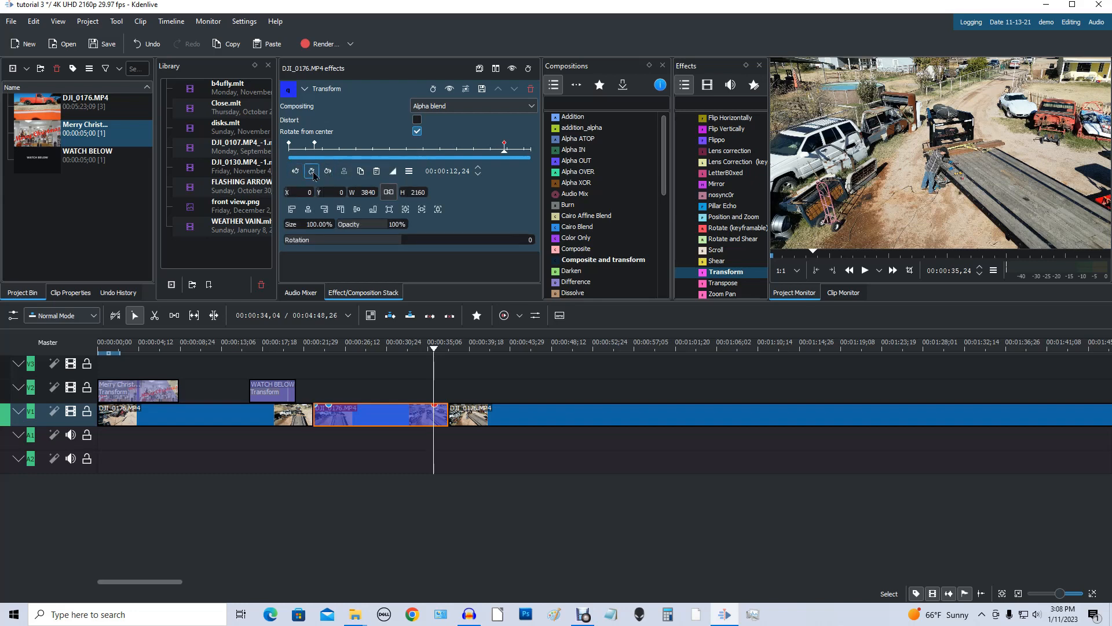
left_click(528, 152)
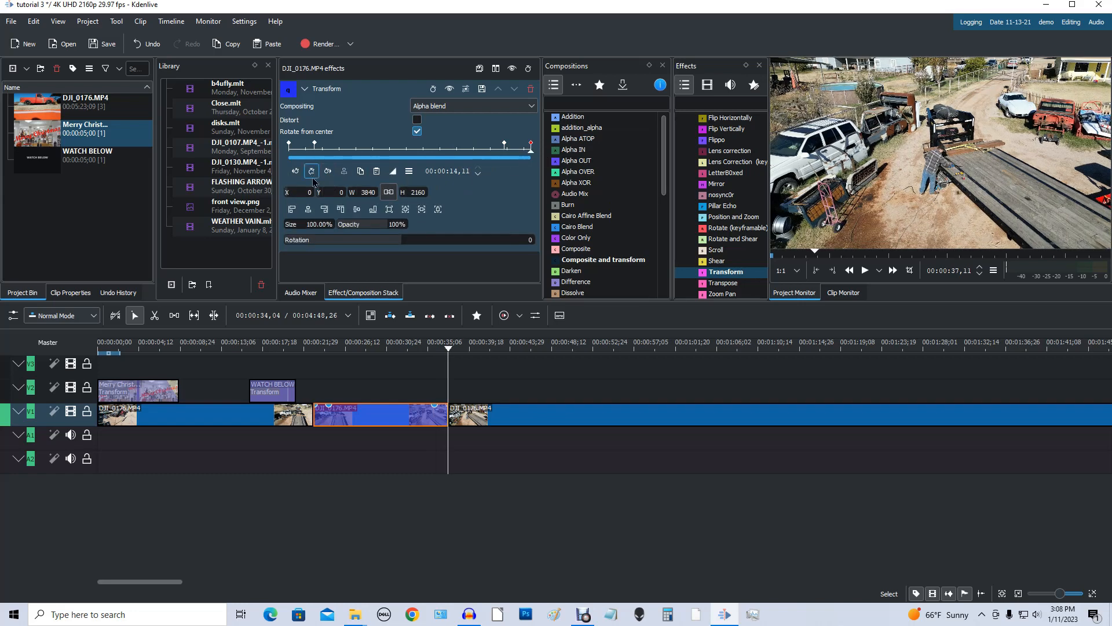
Step: Set the Transform size to 200% at the middle segment's 00:00:01,16 keyframe
left_click(291, 145)
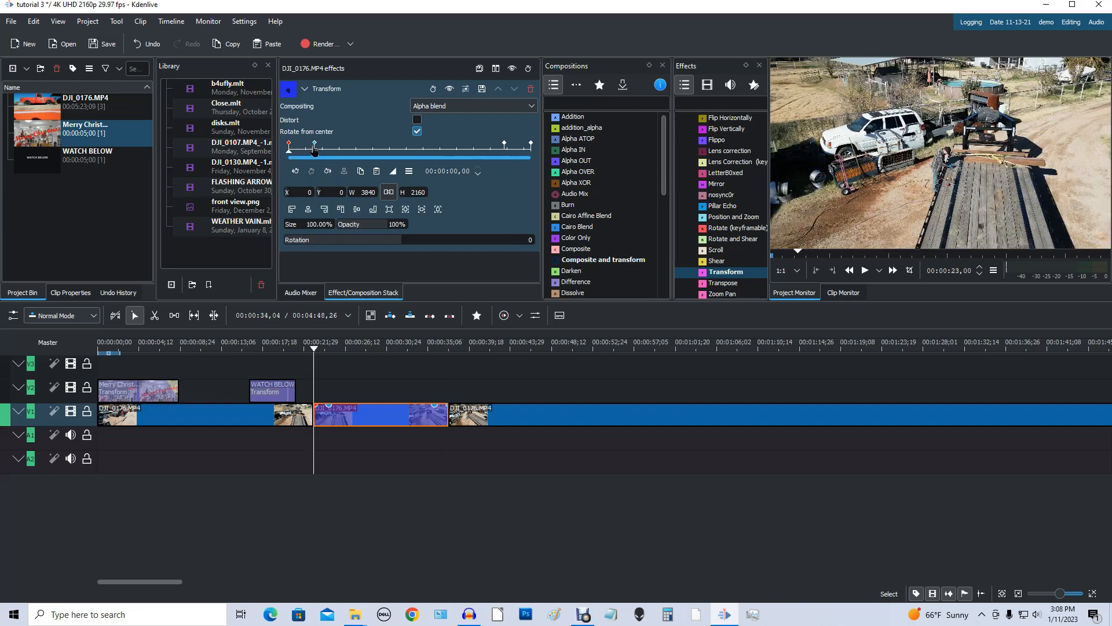
left_click(315, 147)
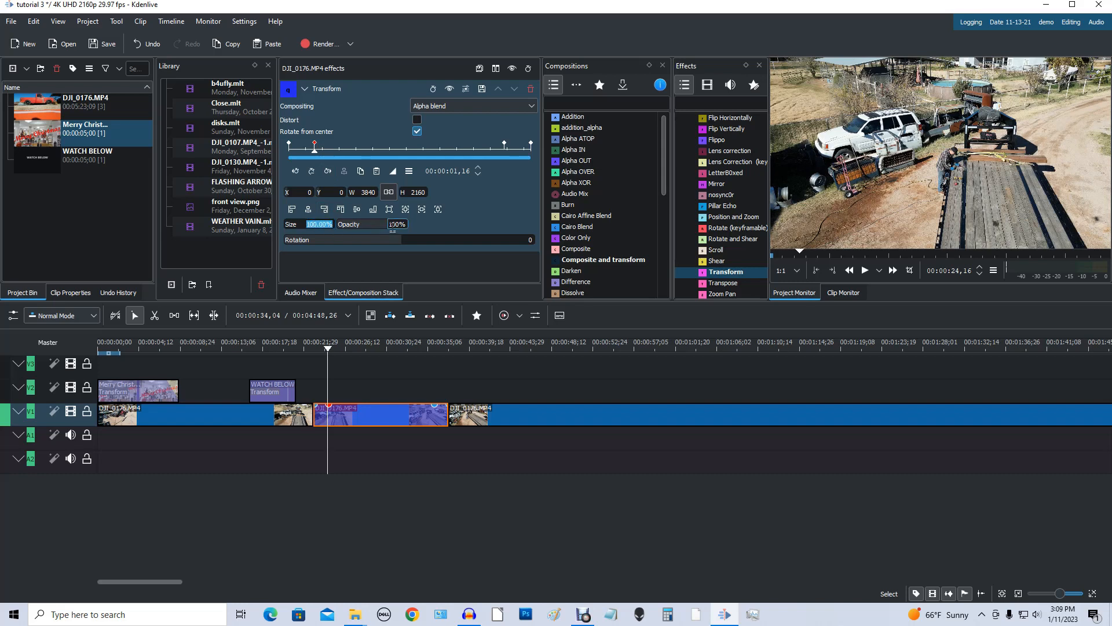
type("2")
key("Return")
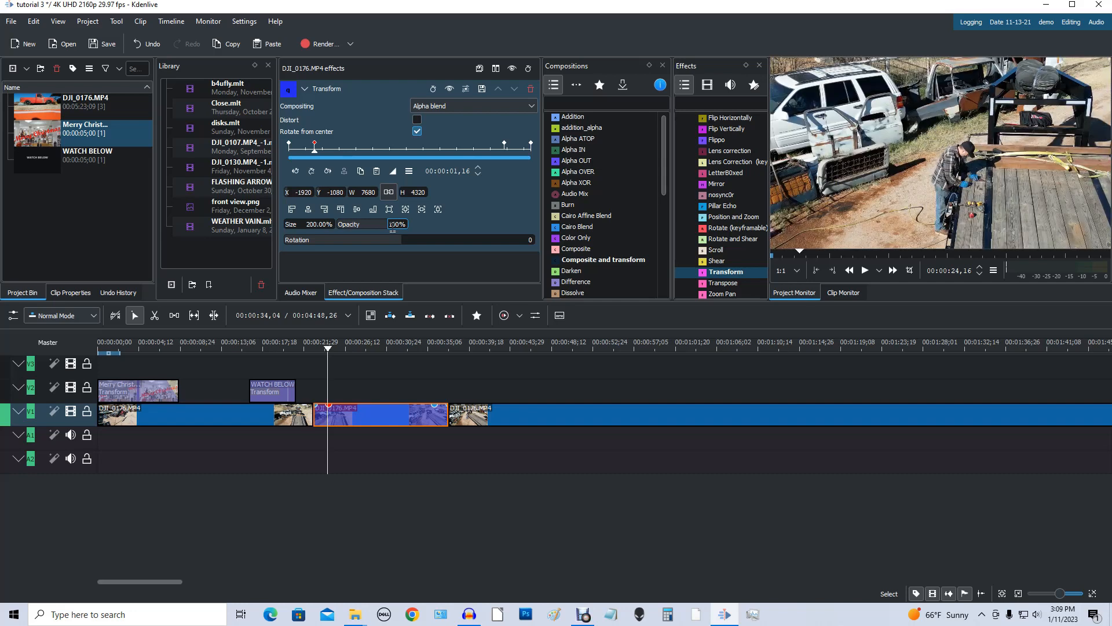
Step: Play the timeline from just before the middle DJI_0176.MP4 segment to check its zoom
left_click(306, 354)
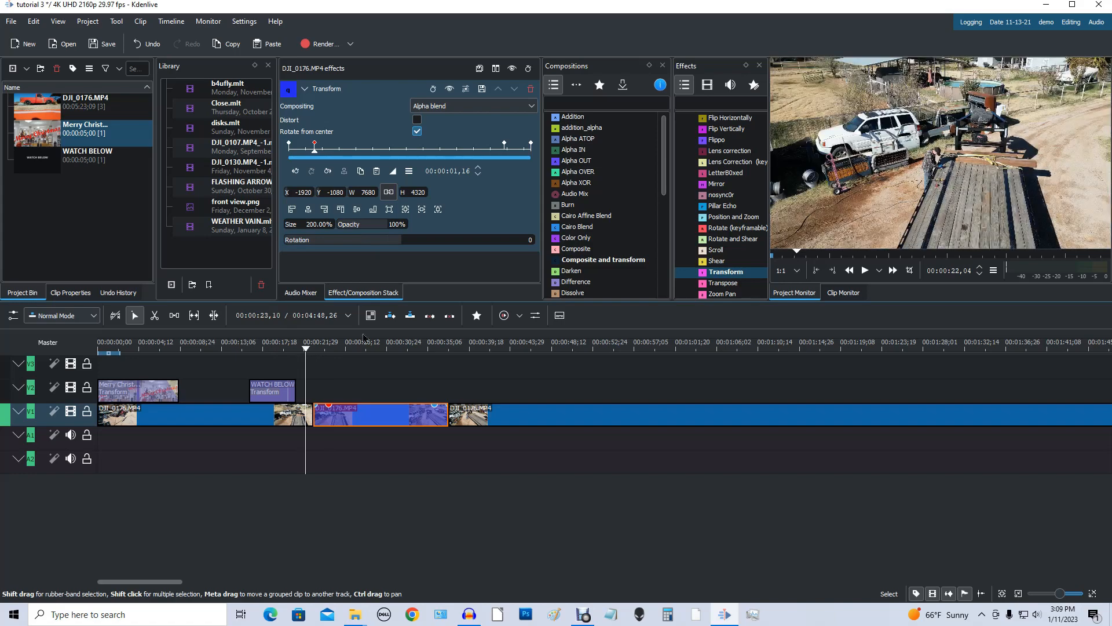
left_click(866, 273)
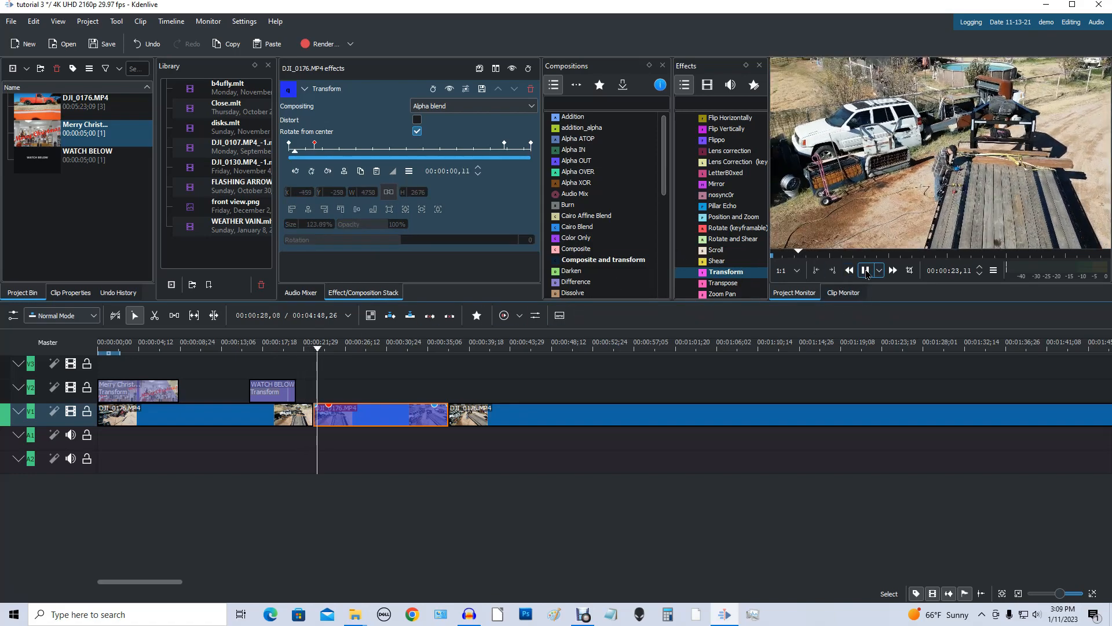
left_click(866, 272)
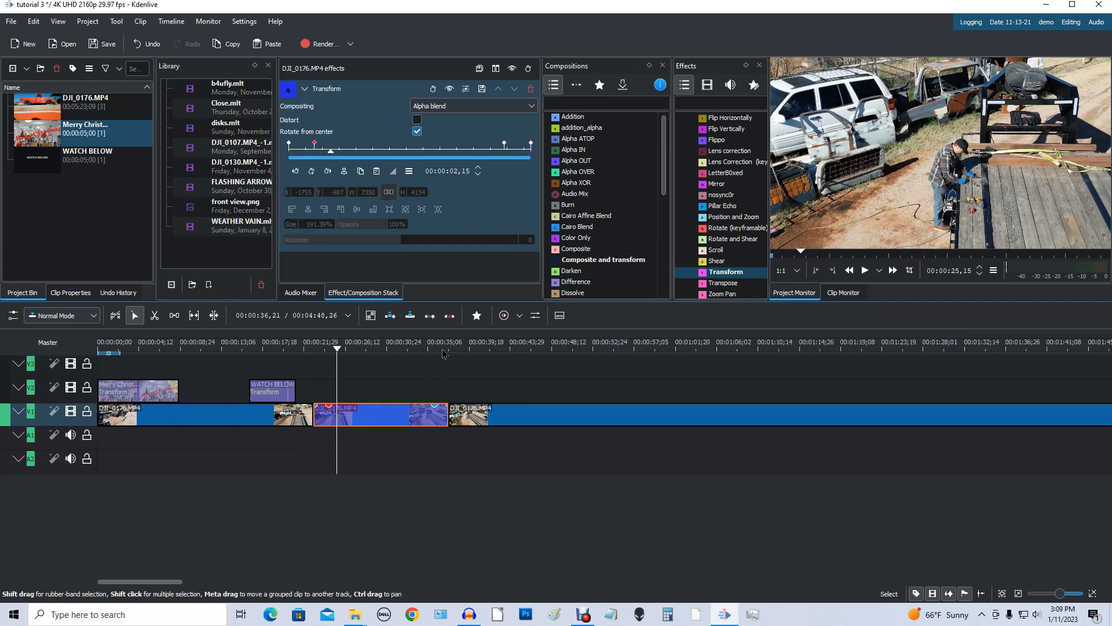
left_click(866, 272)
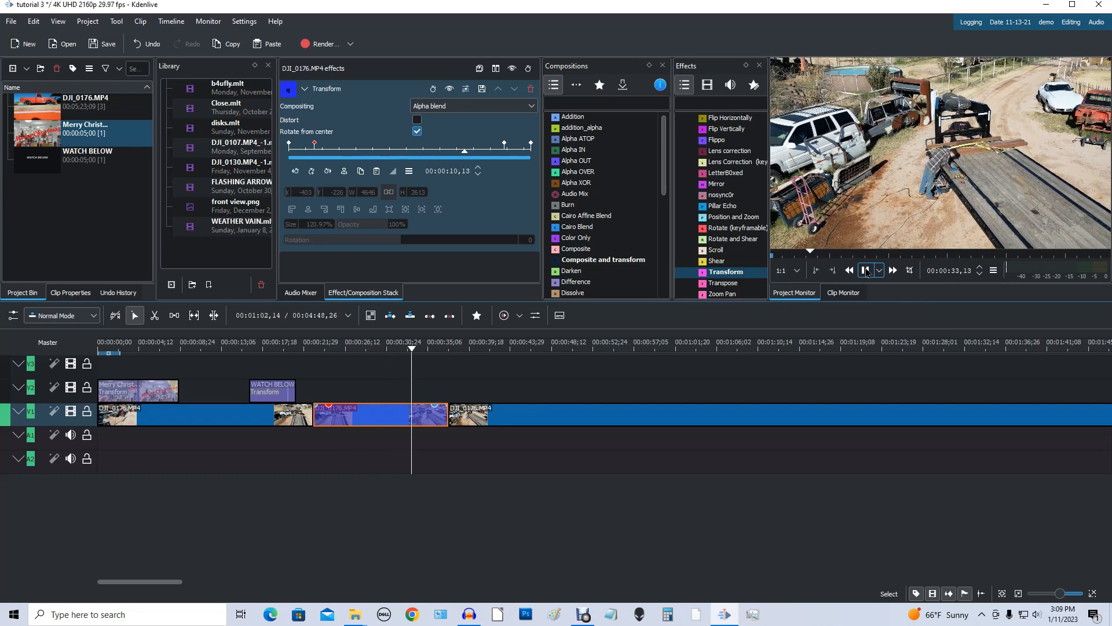
left_click(867, 270)
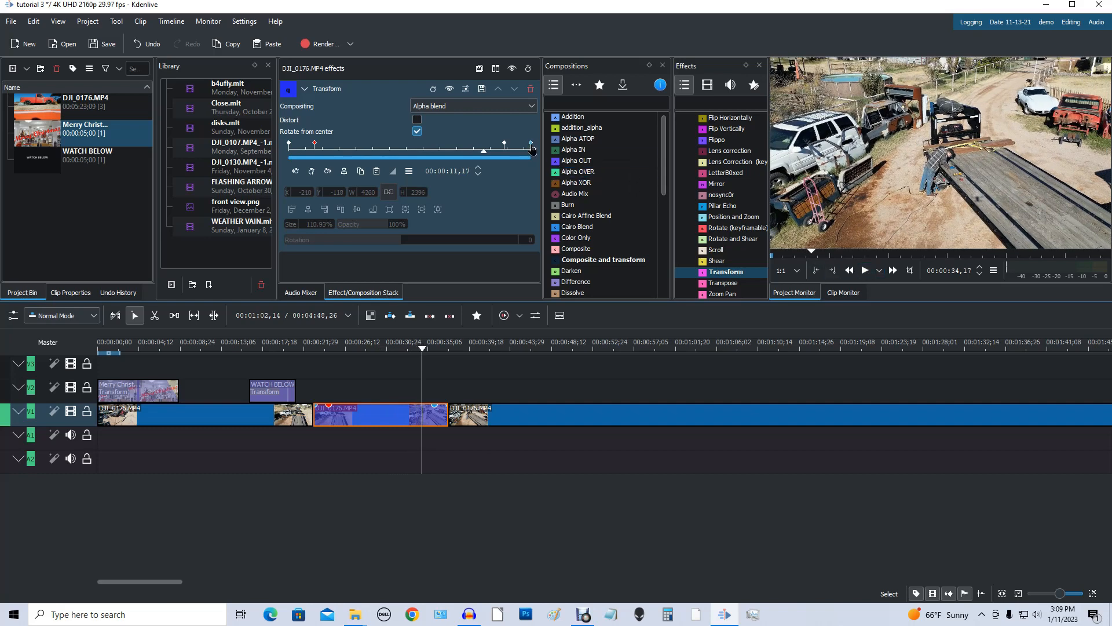
Step: Set the Transform size to 200% at the middle segment's 00:00:12,24 keyframe
left_click(532, 148)
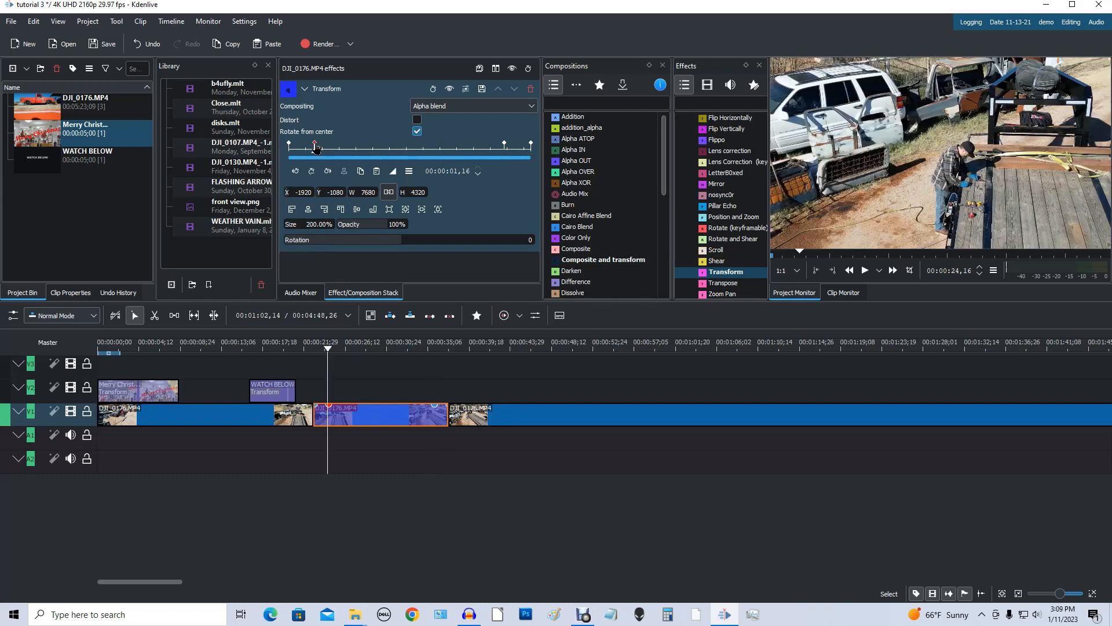
left_click(506, 147)
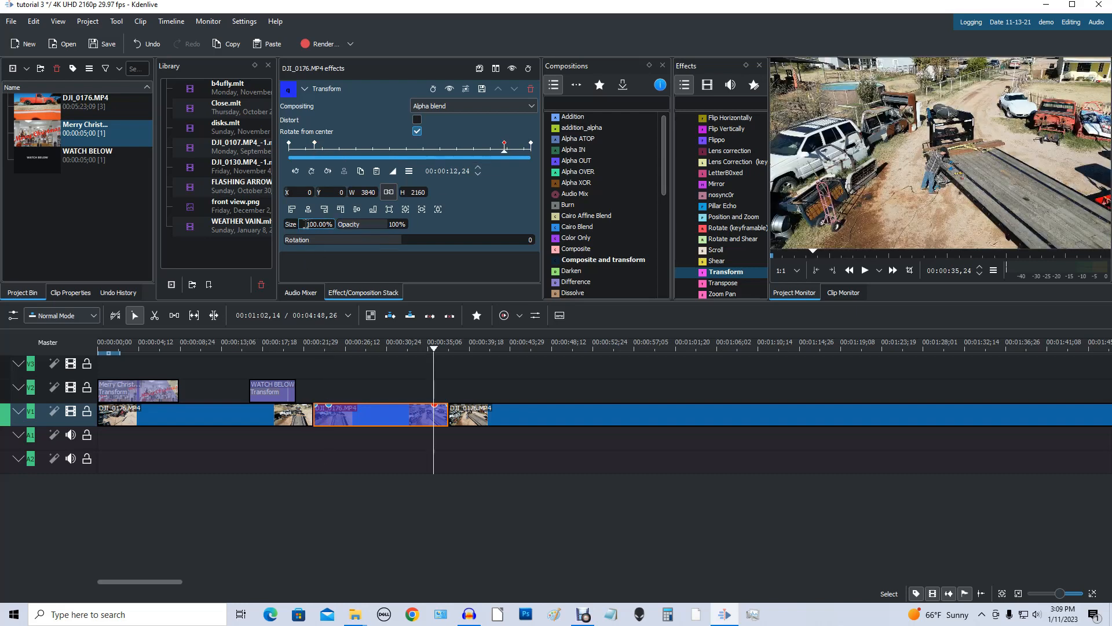
left_click(364, 225)
type("2")
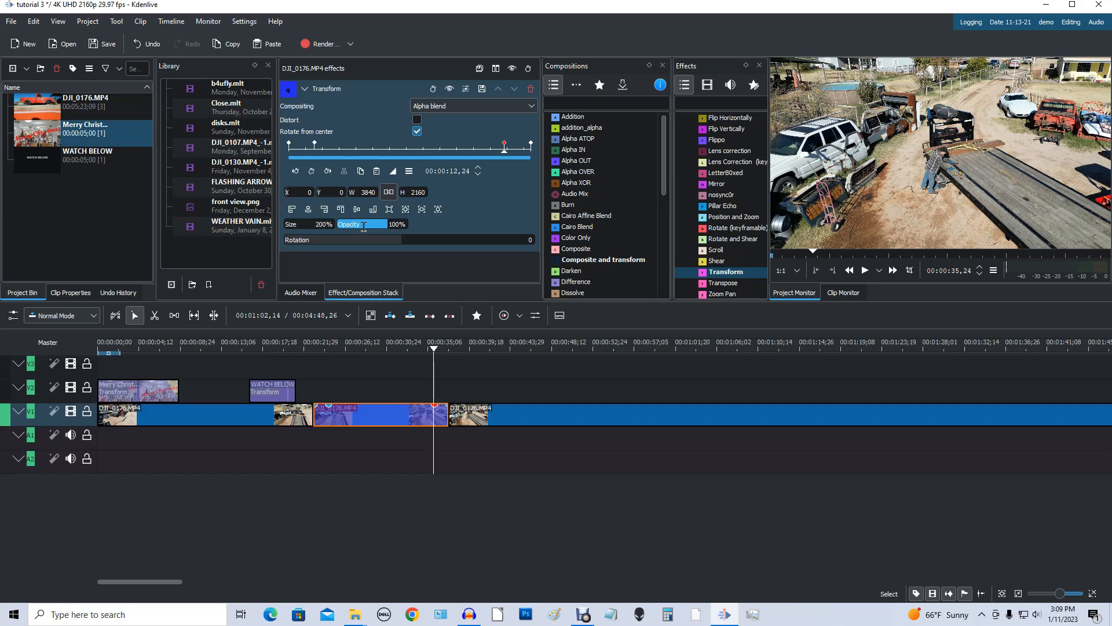
key("Return")
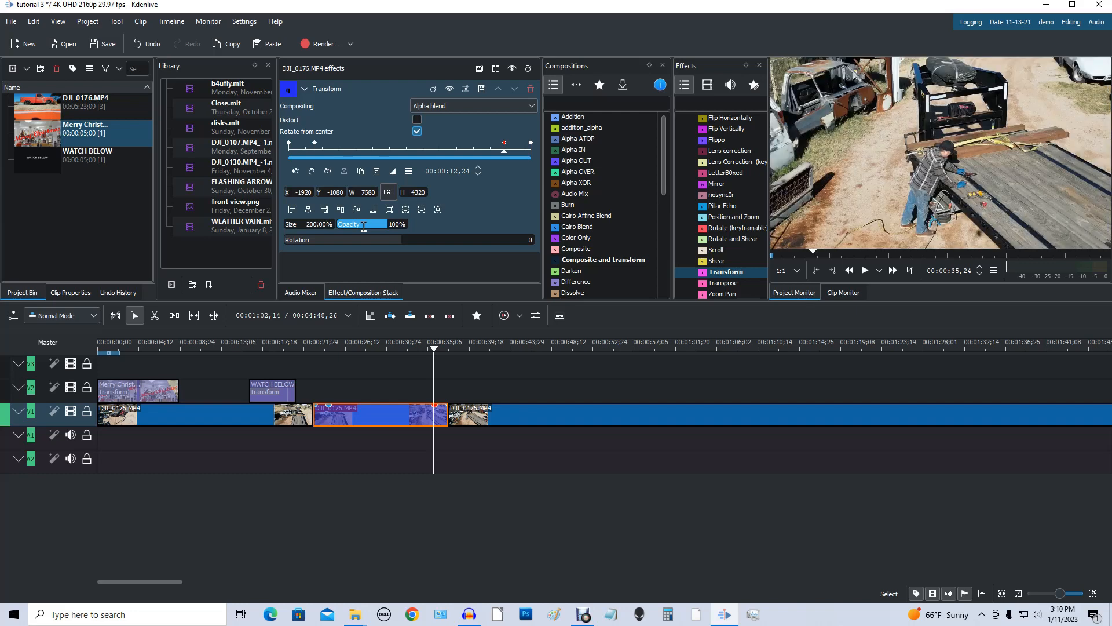
Step: Play the timeline from about 00:00:33,09 to check the zoom-out on the middle DJI_0176.MP4 segment
left_click(411, 353)
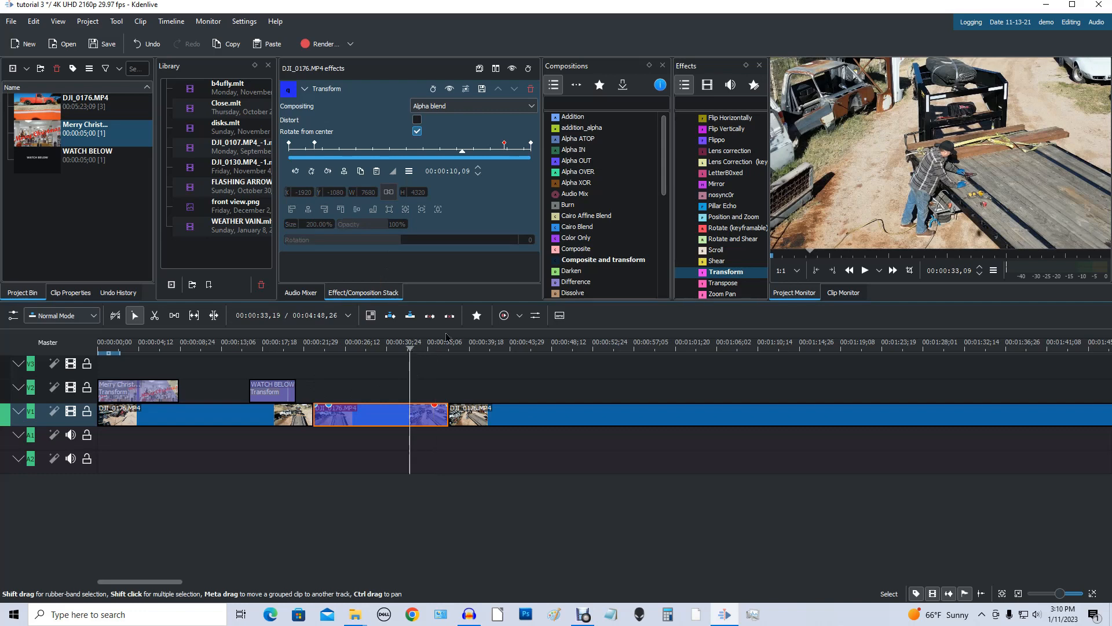
left_click(865, 271)
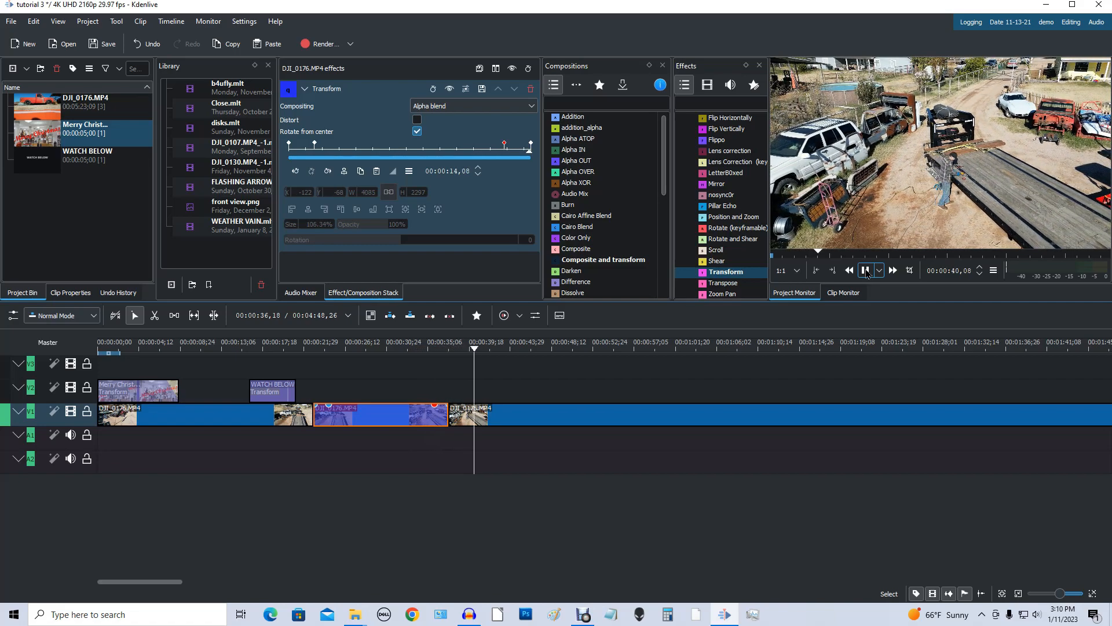
left_click(866, 271)
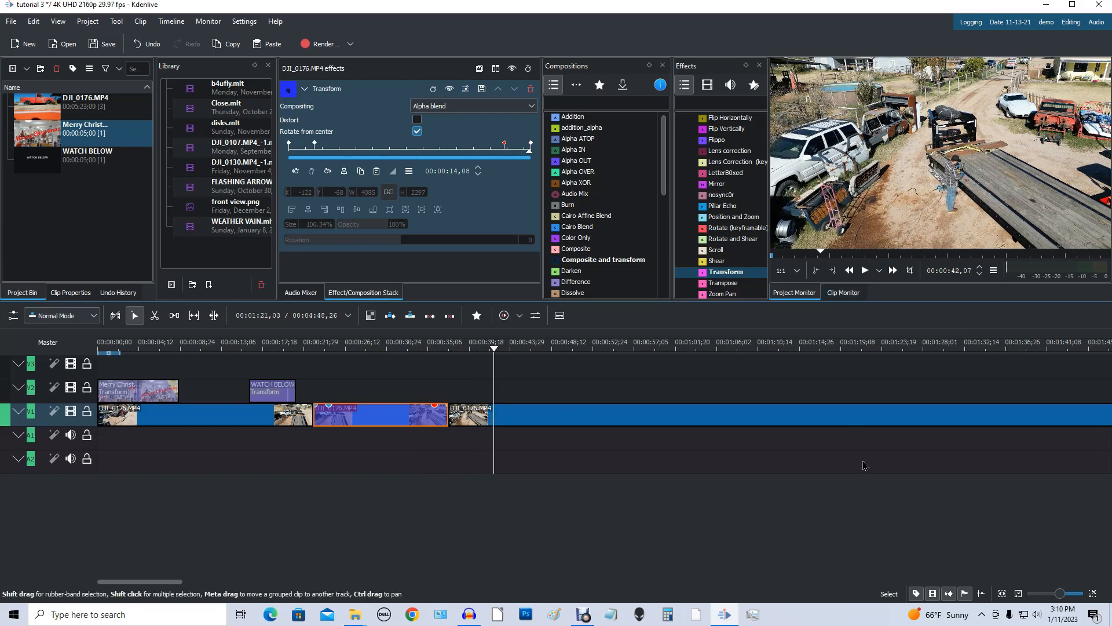
Step: Cut the last DJI_0176.MP4 clip on V1 at about 00:00:52,08 and again at about 00:01:38,02
scroll(913, 460, "down", 5)
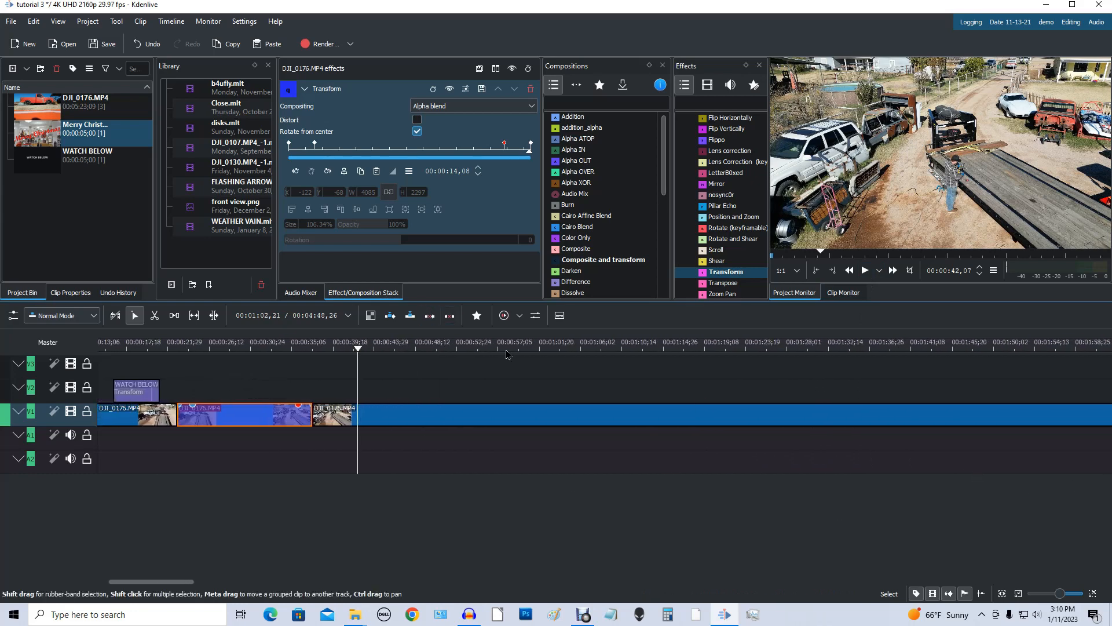
key("x")
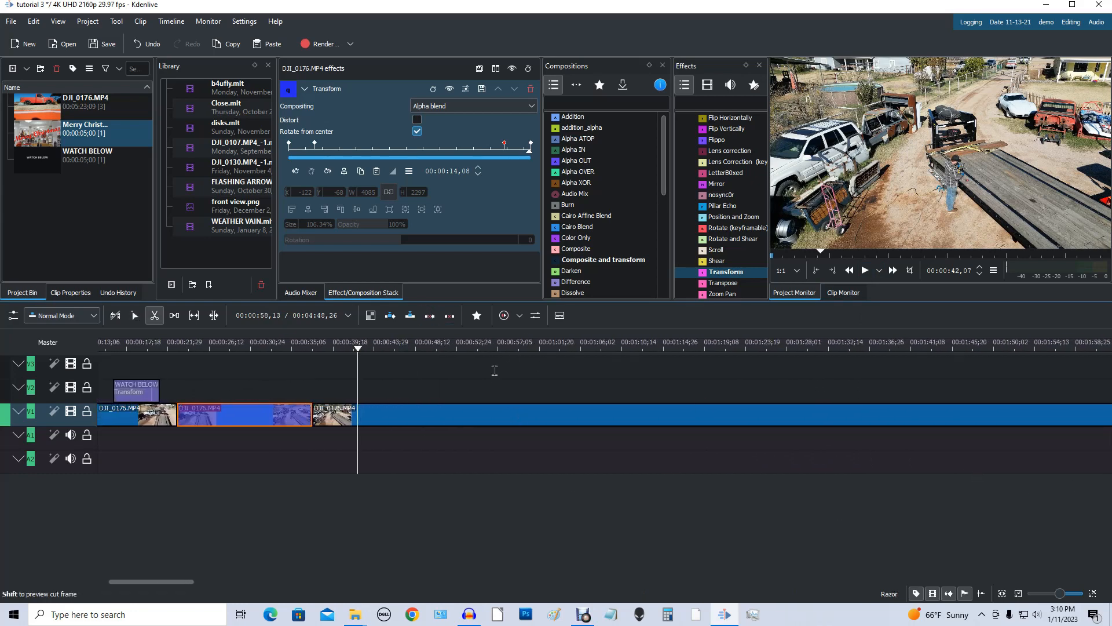
left_click(452, 414)
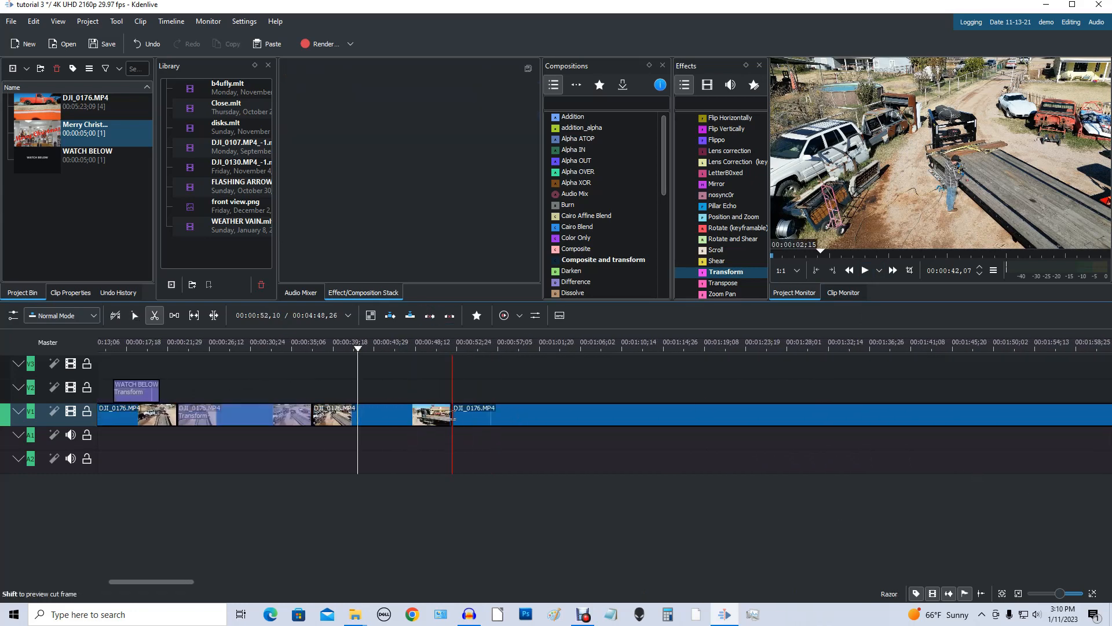
left_click(882, 347)
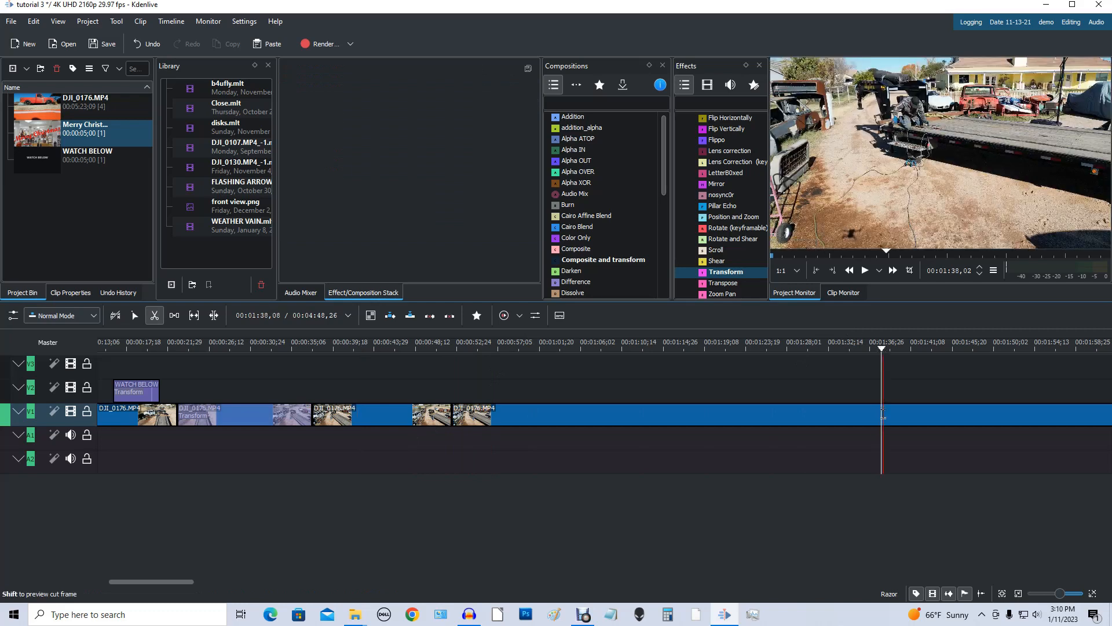
left_click(882, 414)
Step: Delete the DJI_0176.MP4 segment between the two new cuts on V1 and remove the space it leaves
key("s")
left_click(603, 415)
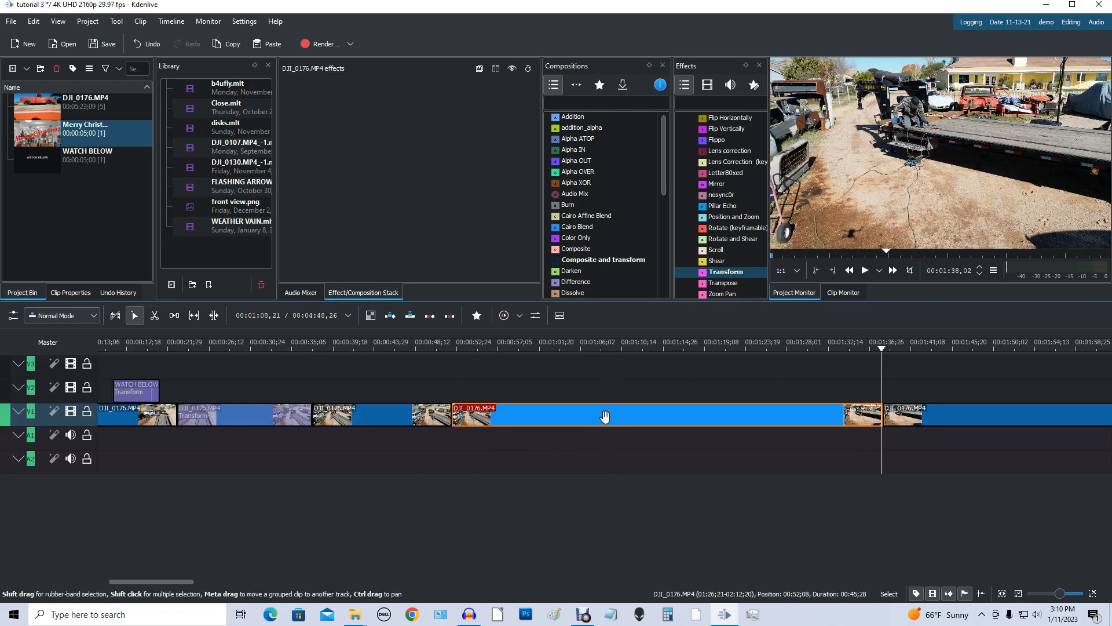
key("Delete")
right_click(600, 420)
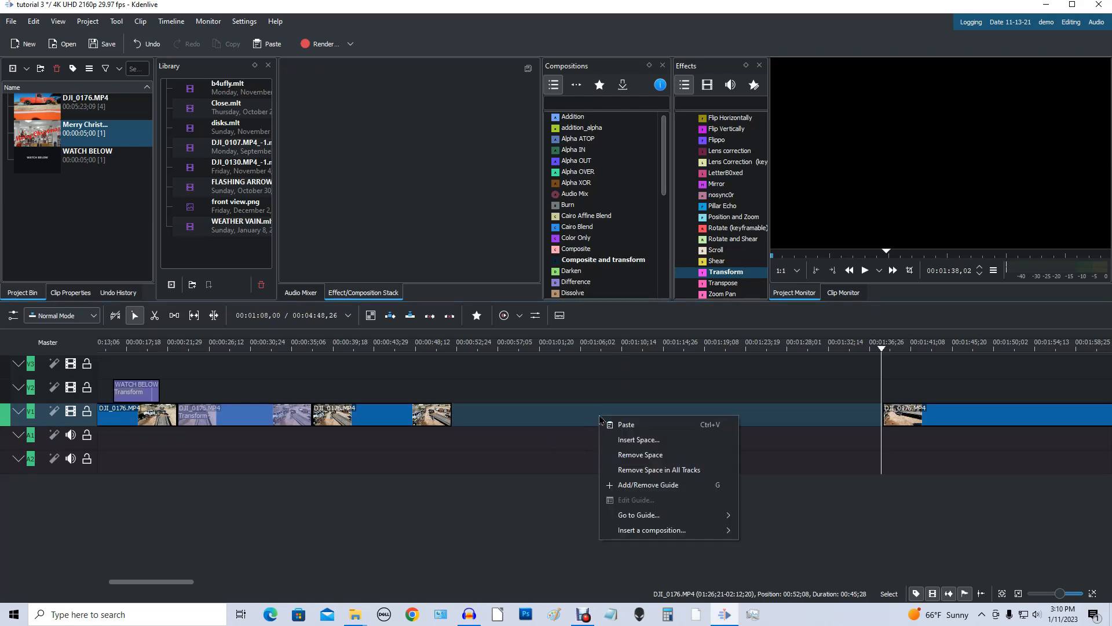
left_click(636, 455)
Step: Play the timeline from about 00:00:48,02 across the new join, and replay the zoomed segment into the following clip
left_click(413, 348)
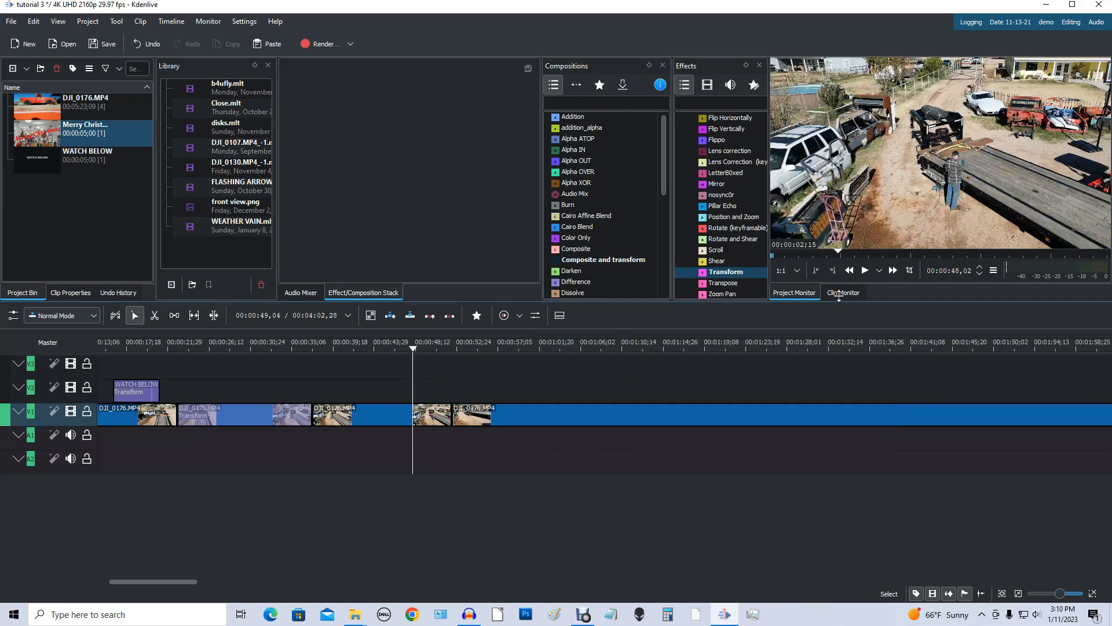
left_click(865, 271)
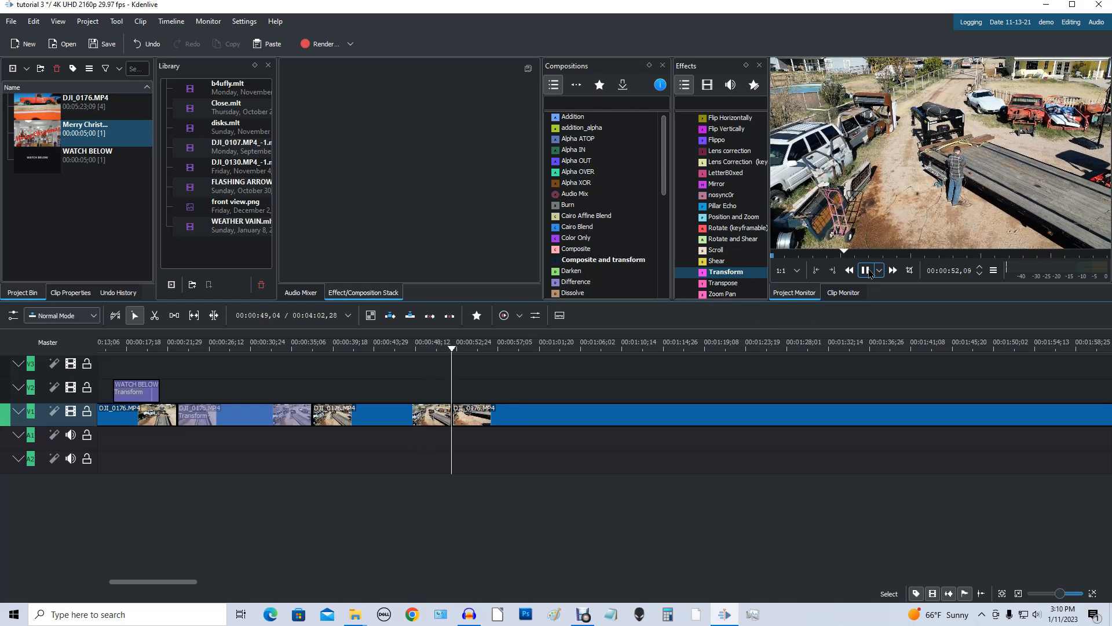
left_click(865, 271)
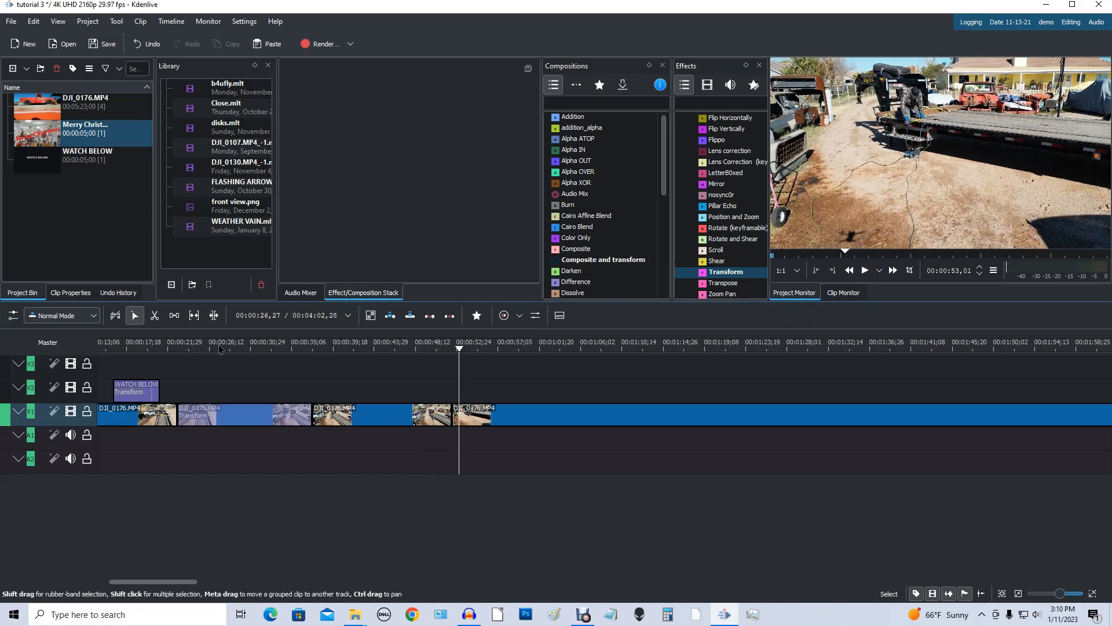
left_click(246, 346)
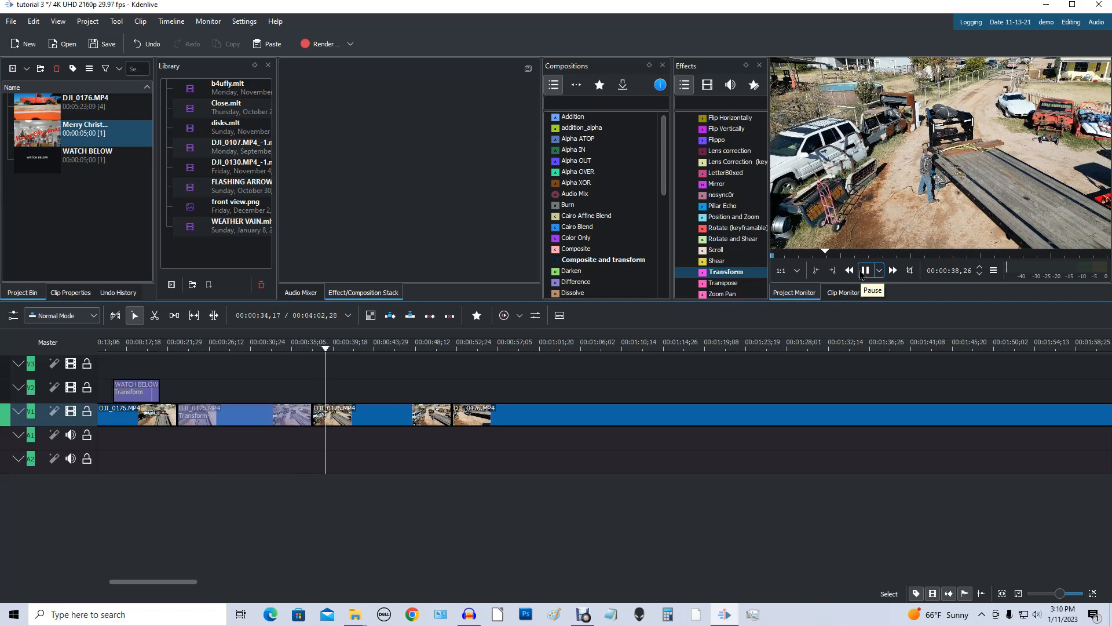
left_click(864, 270)
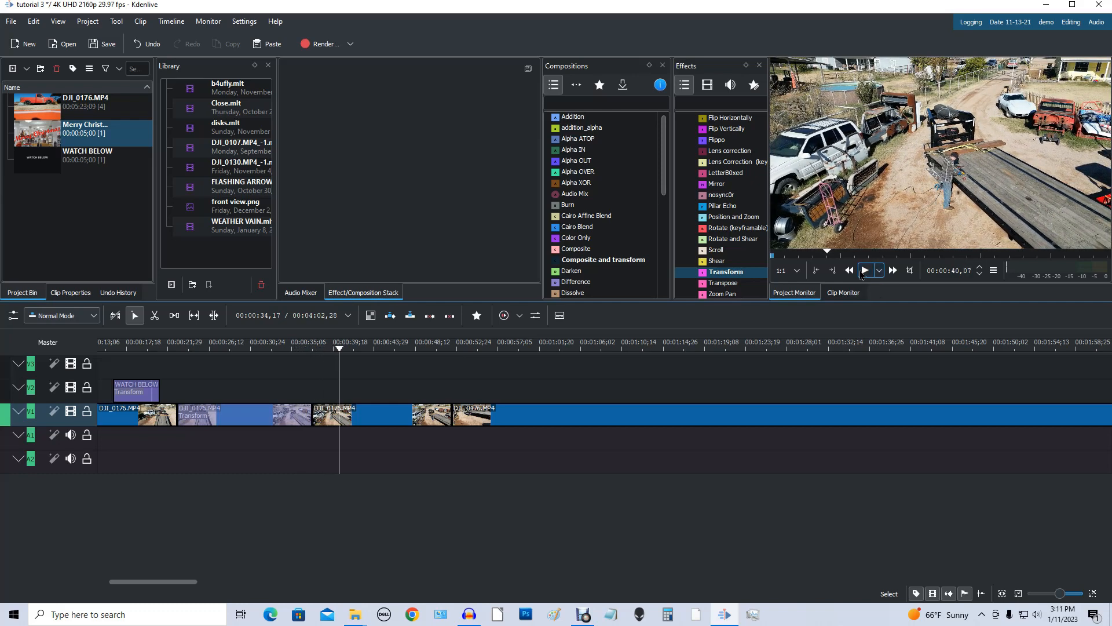
Step: Delete the short DJI_0176.MP4 segment right after the zoomed one and move the remaining clip against the zoomed segment
left_click(382, 415)
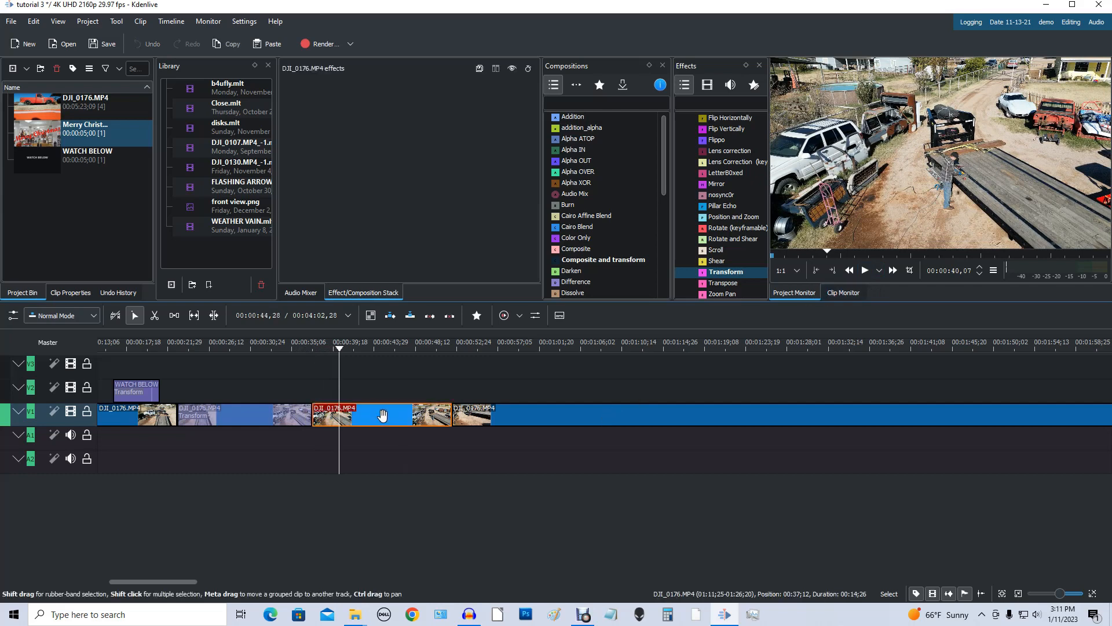
key("Delete")
left_click_drag(478, 415, 331, 416)
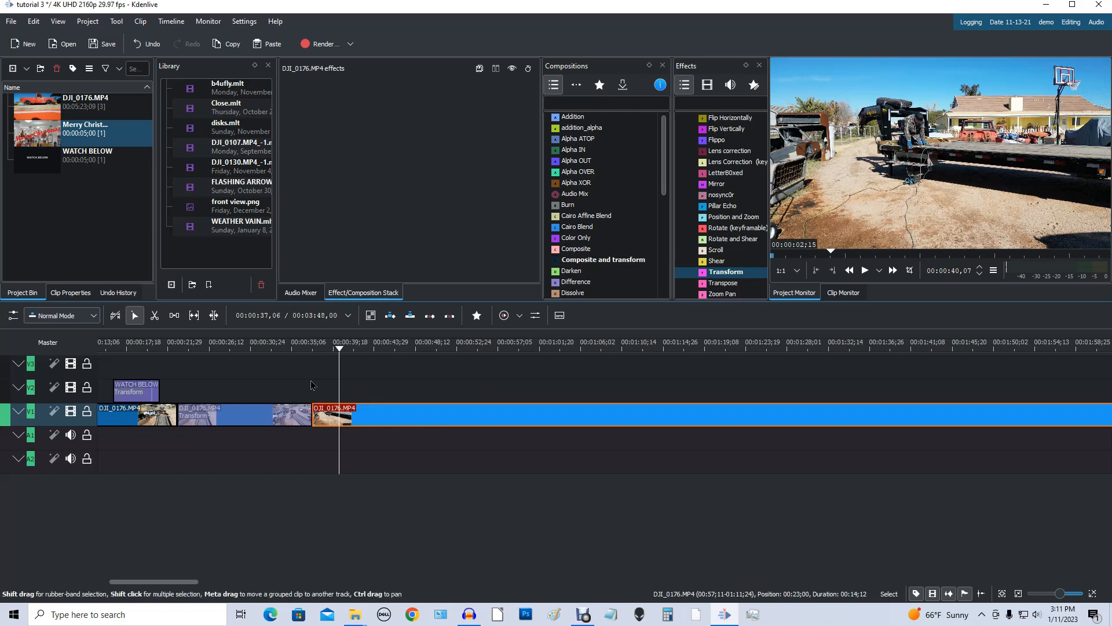
Step: Play the timeline from about 00:00:36,16 to check the join between the zoomed segment and the last clip
left_click(304, 350)
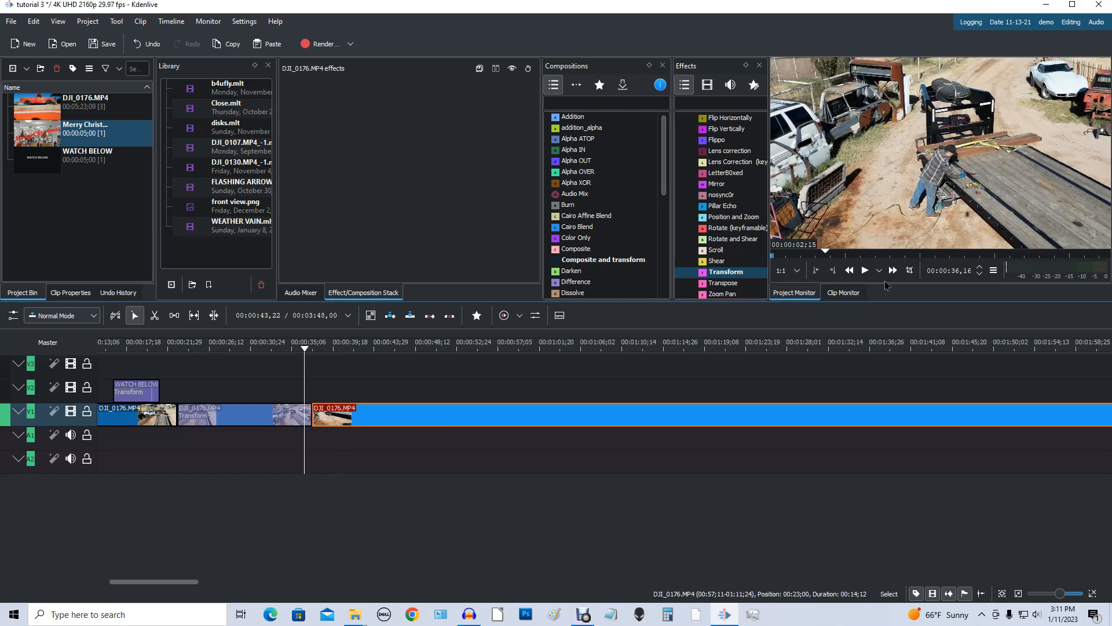
left_click(864, 271)
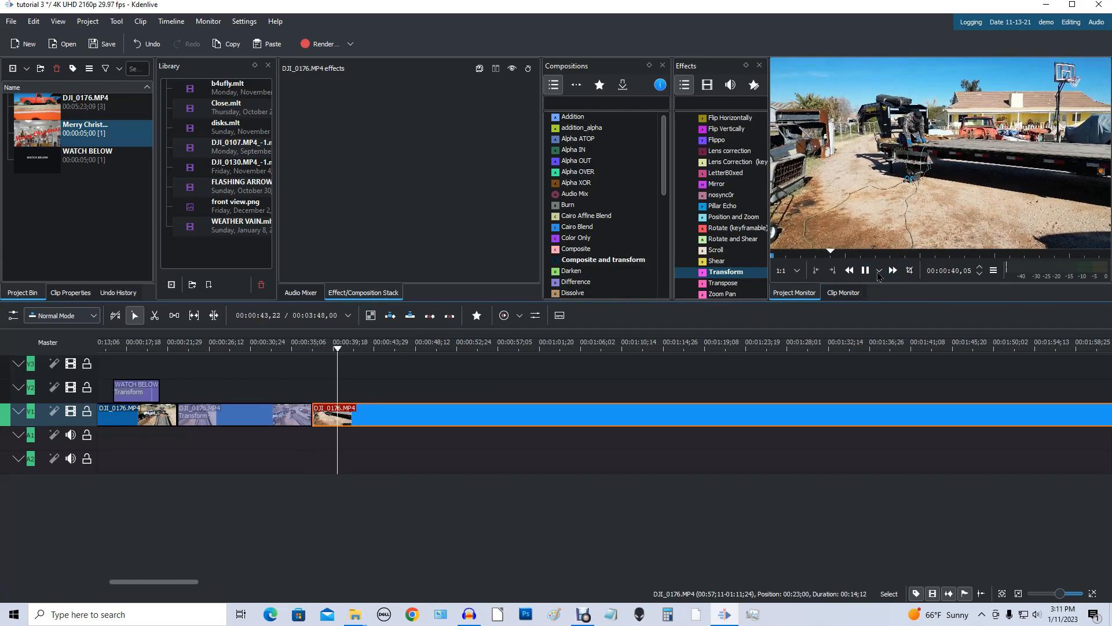
left_click(865, 273)
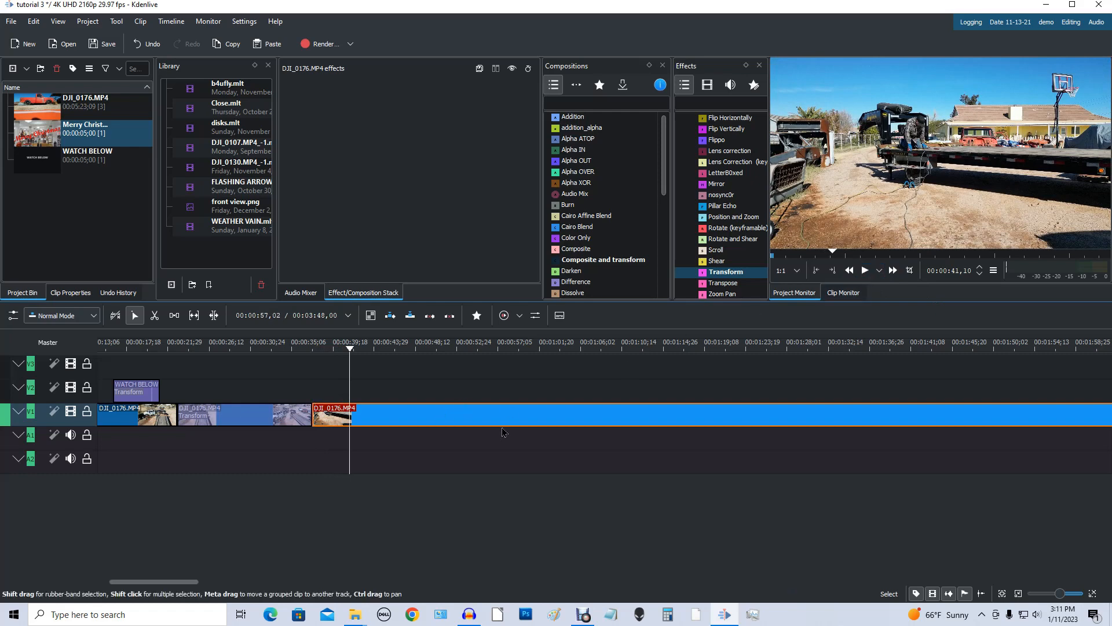
Step: Cut the last DJI_0176.MP4 clip on V1 at 00:01:11,16
left_click(632, 350)
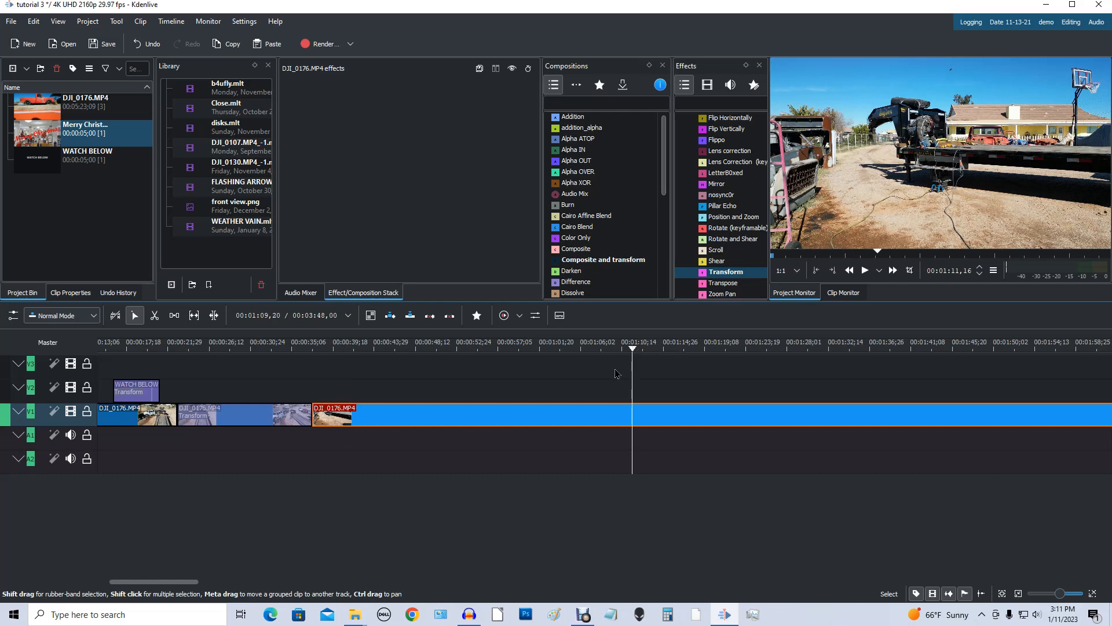
key("x")
left_click(632, 415)
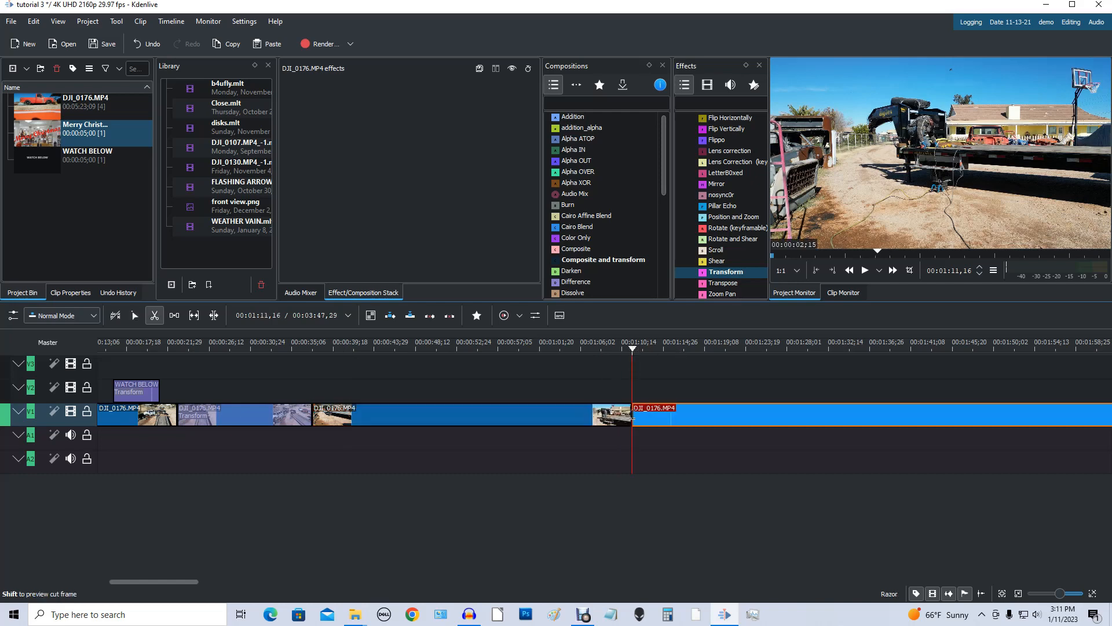
Step: Delete the DJI_0176.MP4 segment between the zoomed segment and the 00:01:11,16 cut, and remove the space it leaves
key("s")
left_click(499, 423)
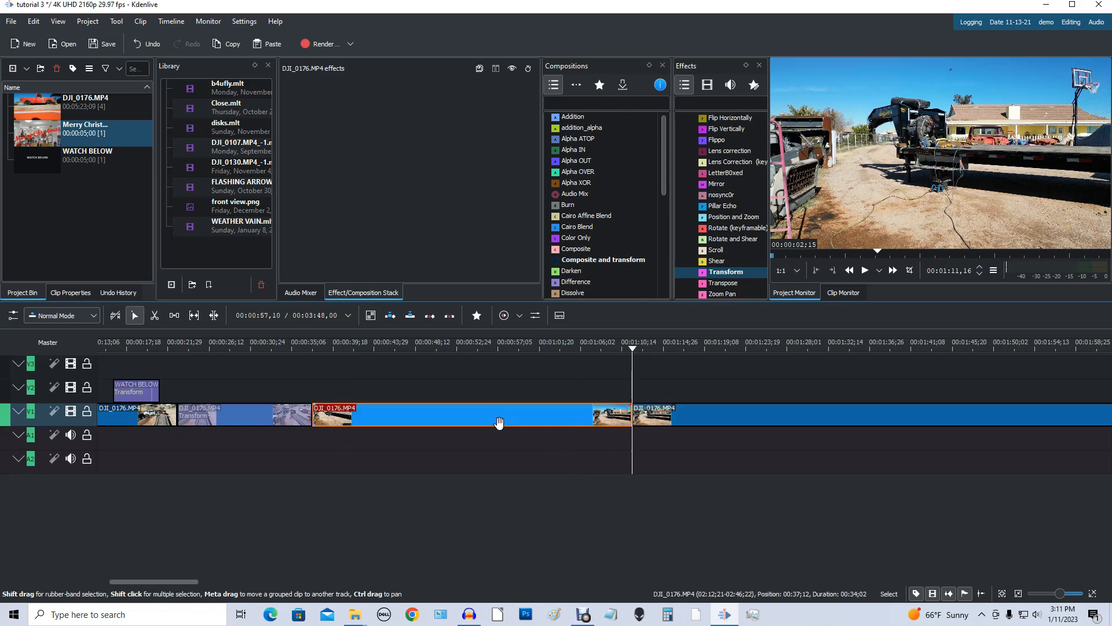
key("Delete")
right_click(449, 417)
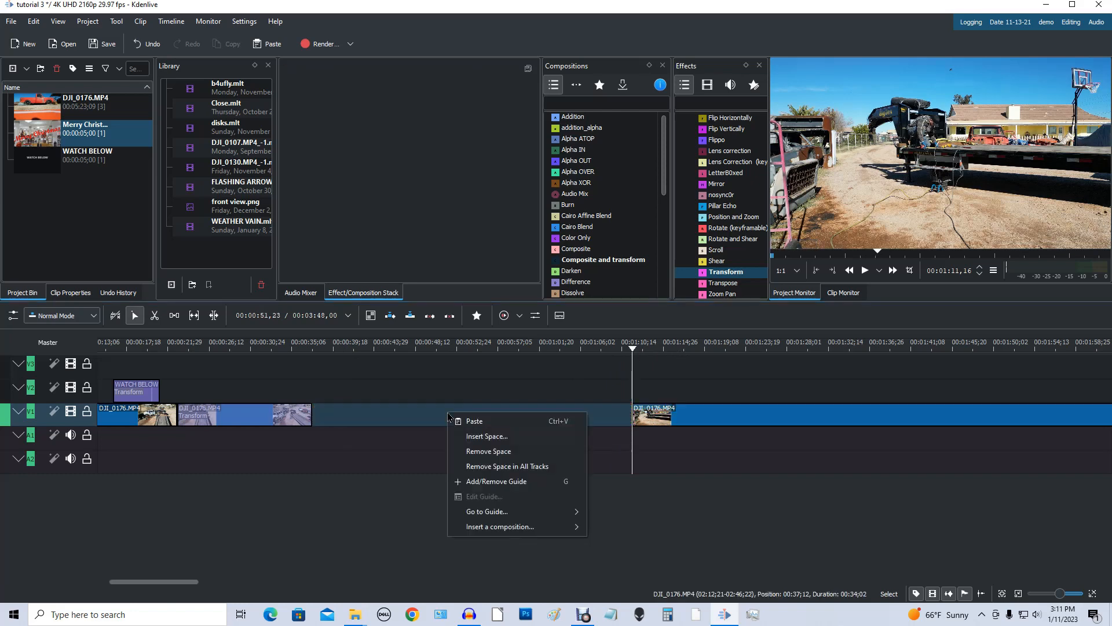
left_click(467, 451)
Step: Play the last DJI_0176.MP4 clip from about 00:00:41,05 to review its footage
left_click(348, 346)
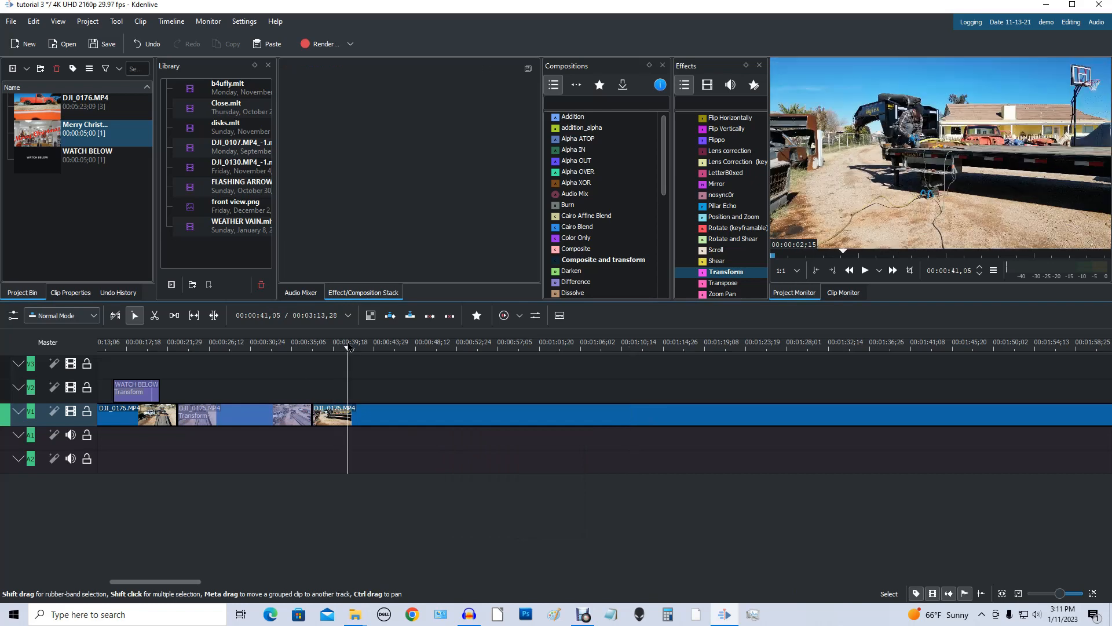
left_click(865, 271)
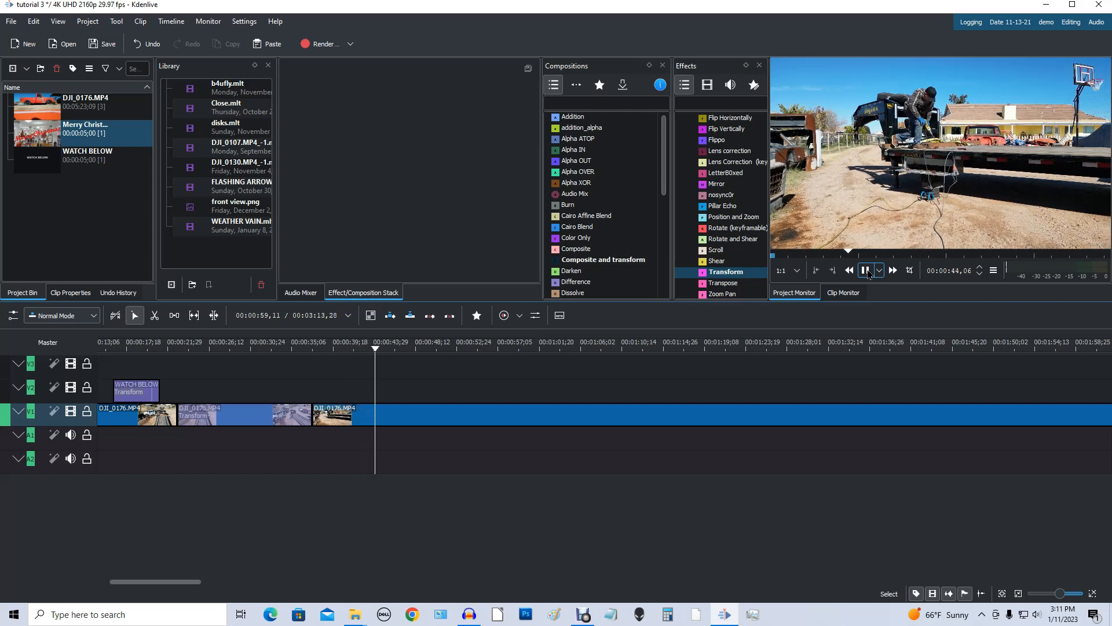
left_click(867, 271)
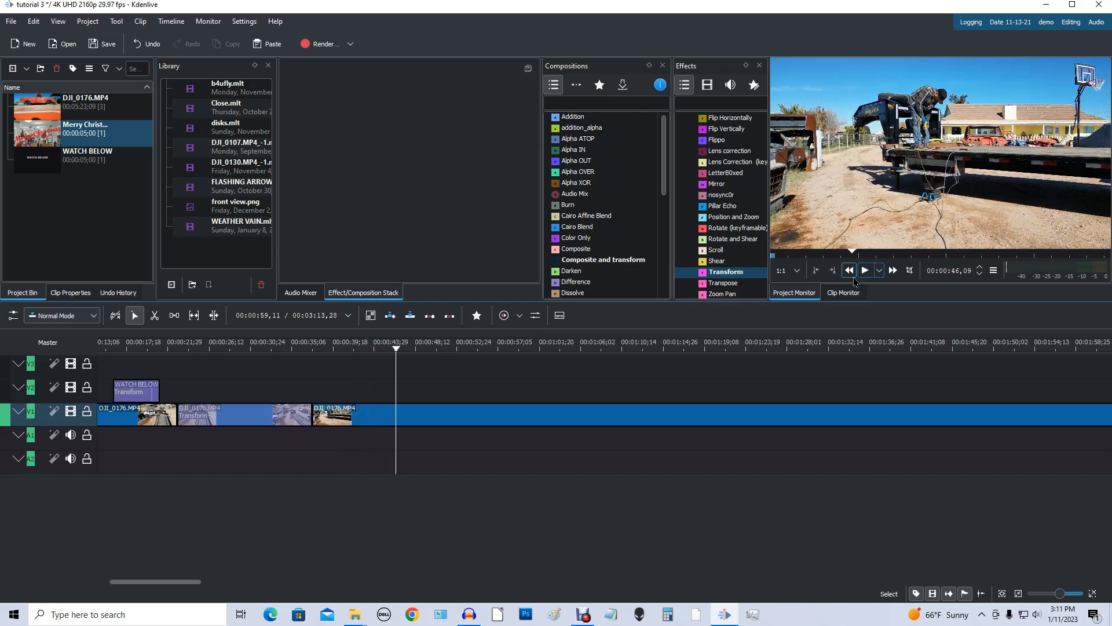
Step: Cut the last DJI_0176.MP4 clip on V1 at about 00:01:07,14 and return to the Selection tool
left_click(595, 349)
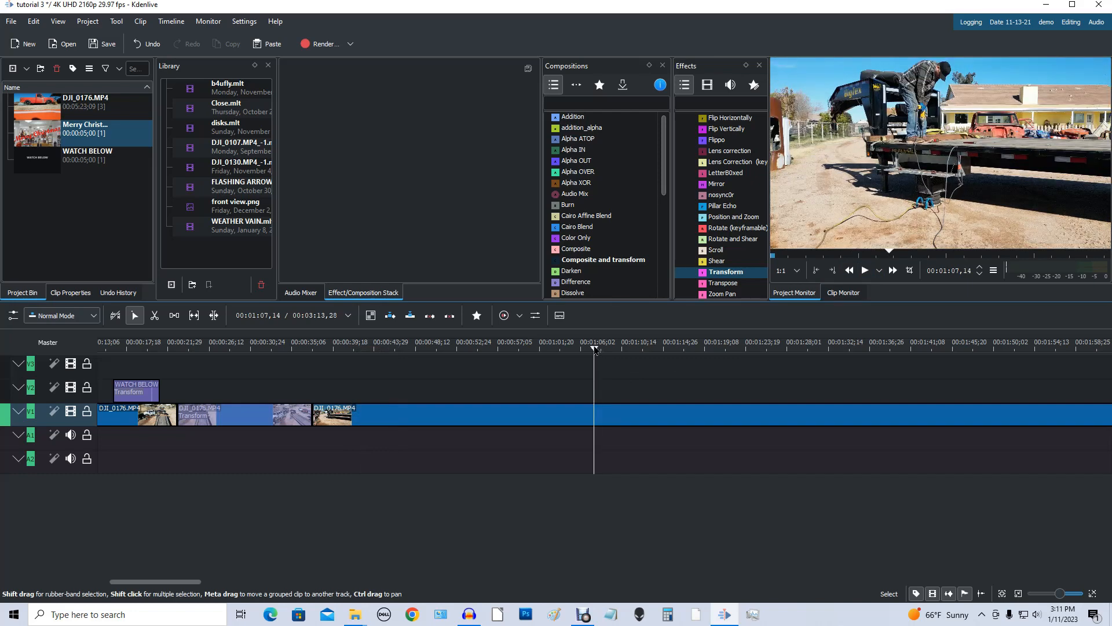
key("x")
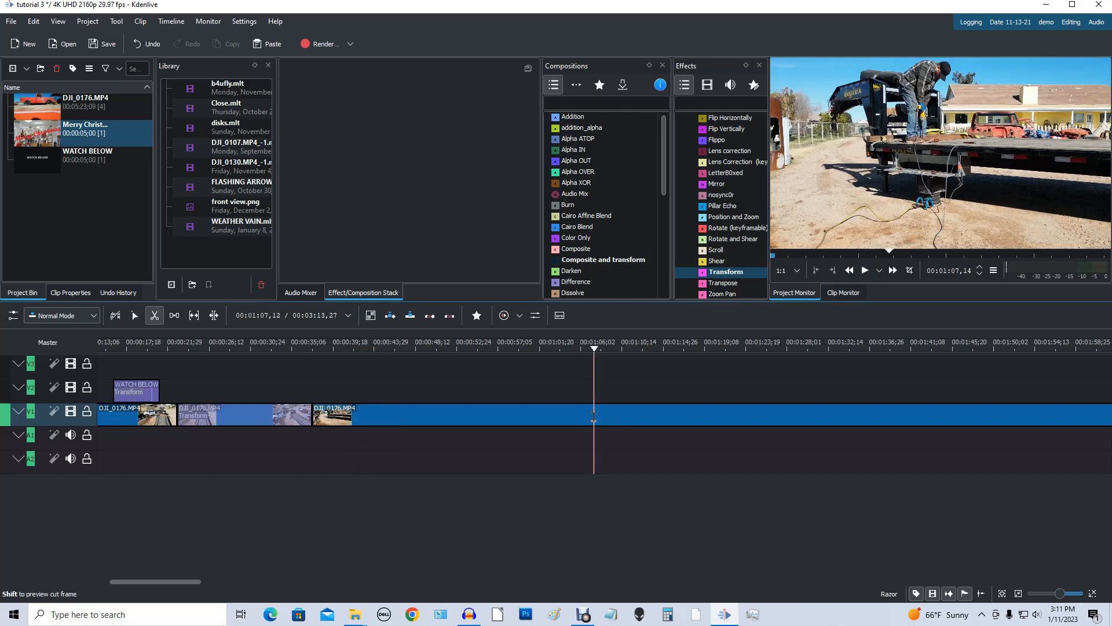
left_click(593, 417)
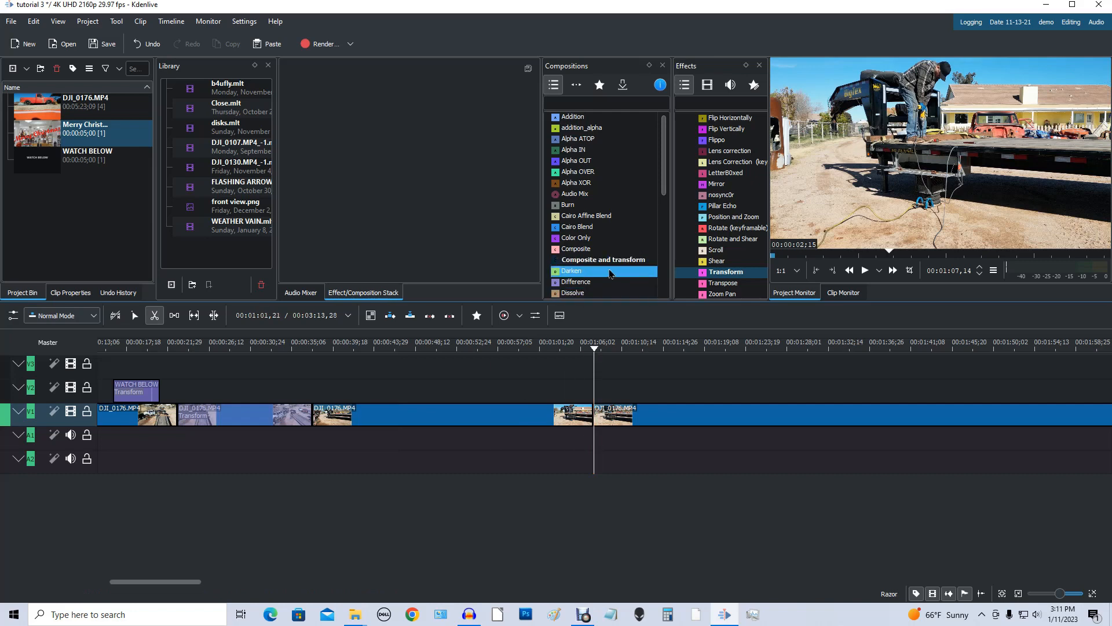
key("s")
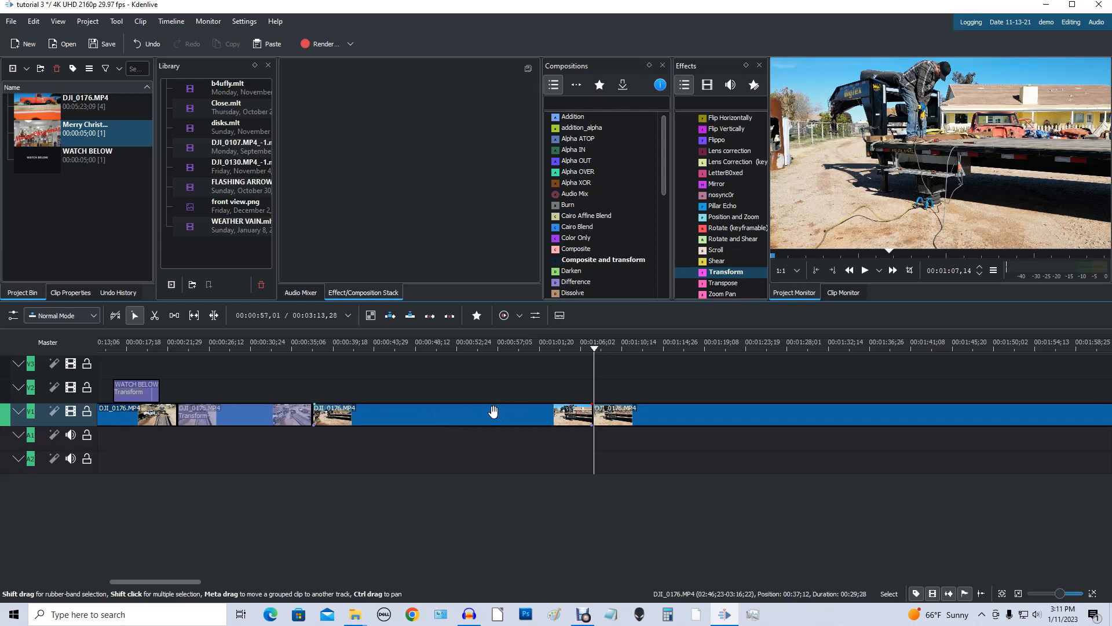
left_click(154, 315)
left_click(135, 317)
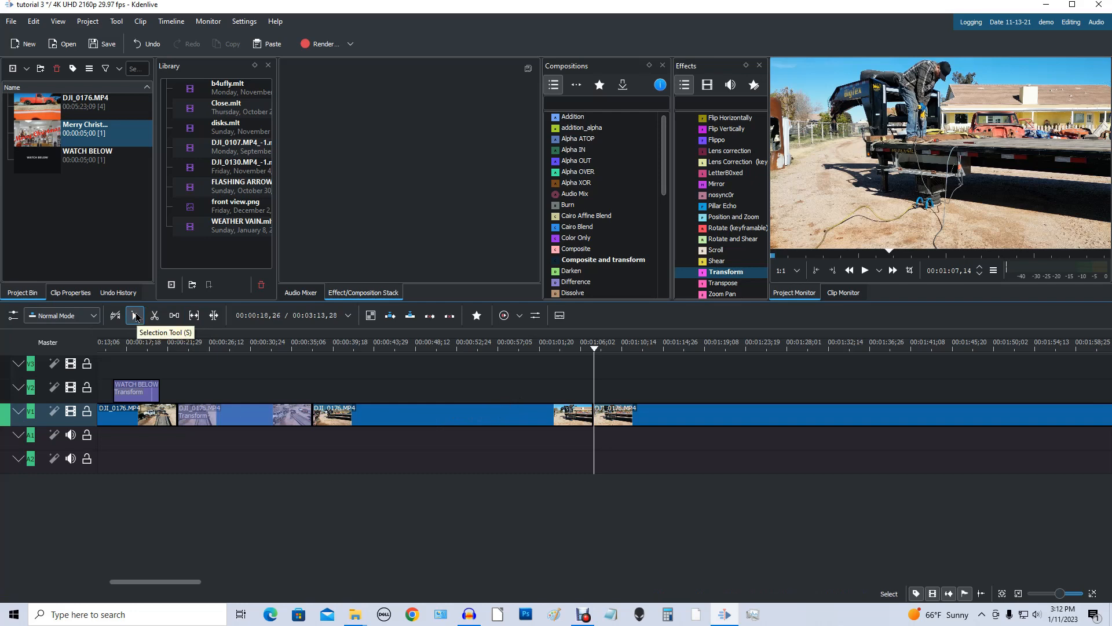
Step: Set the speed of the DJI_0176.MP4 segment between the zoomed segment and the new cut to 300%
left_click(475, 414)
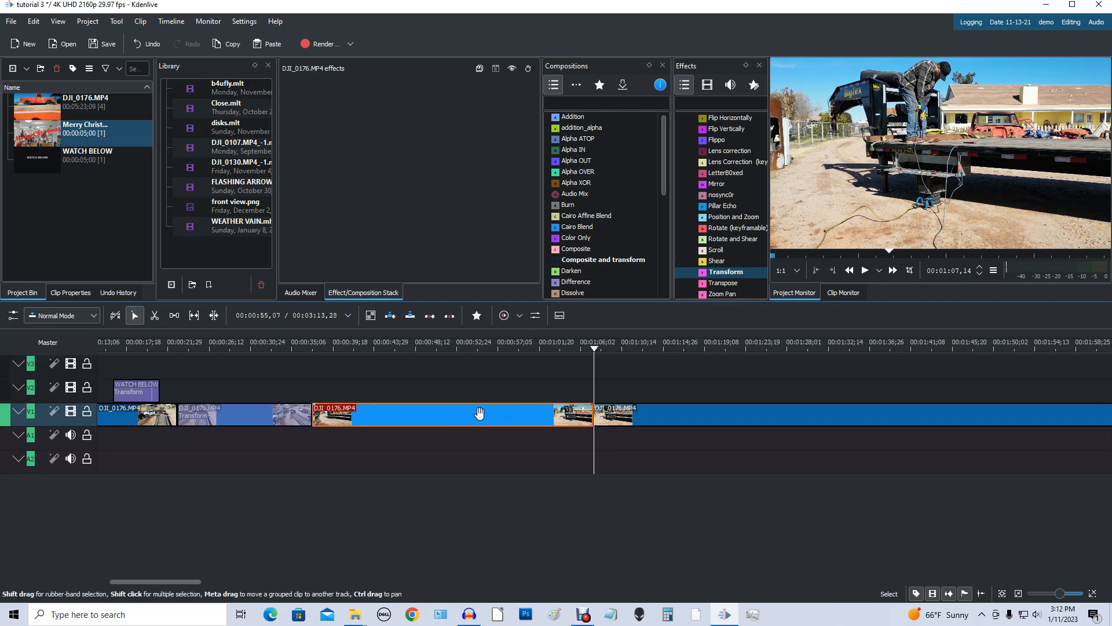
right_click(479, 413)
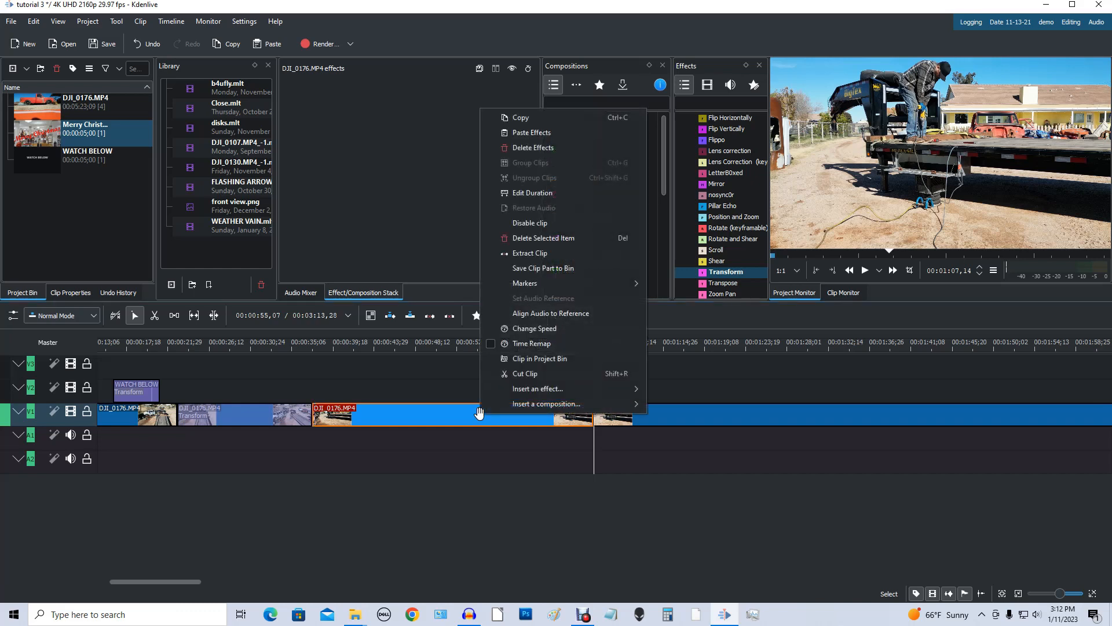
left_click(525, 328)
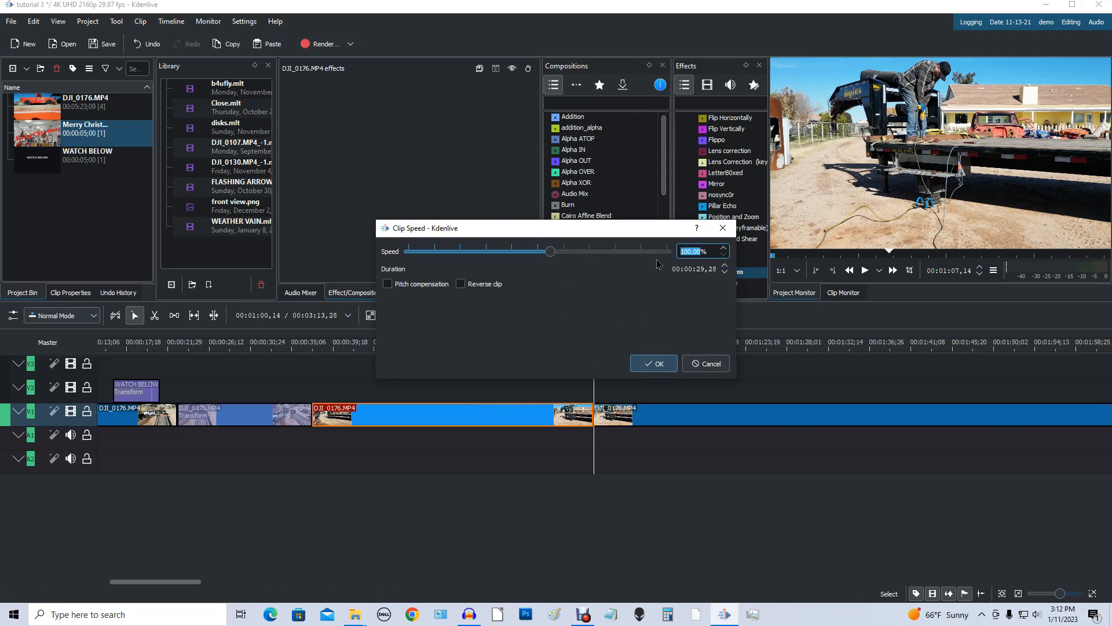
type("300")
key("Return")
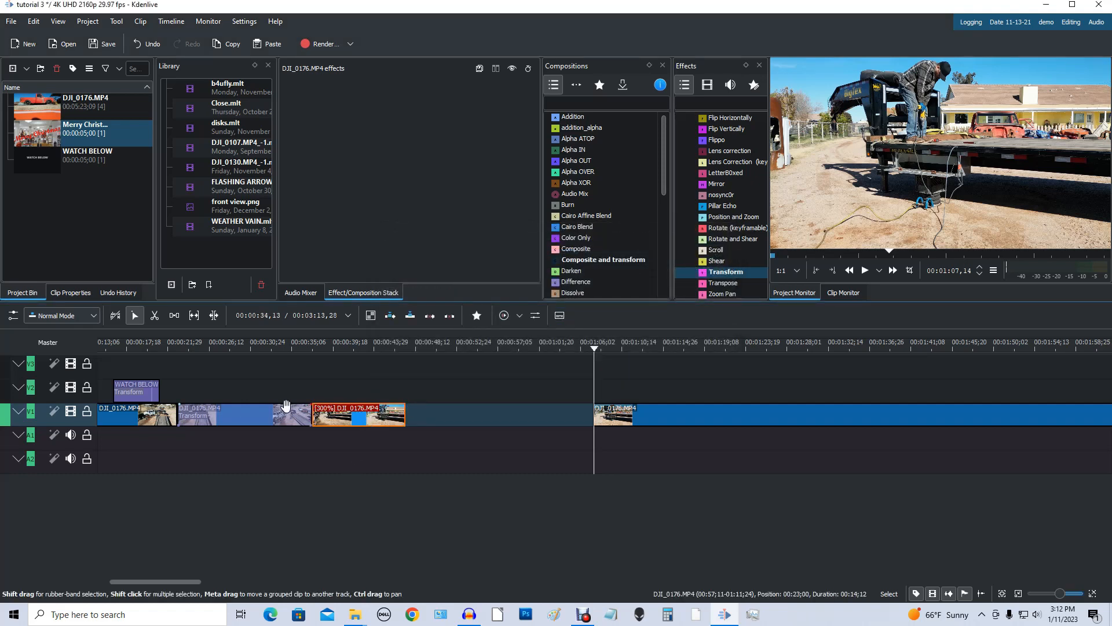
Step: Move the last DJI_0176.MP4 clip on V1 against the end of the 300% segment and play the join from 00:00:35,14
left_click_drag(691, 415, 503, 412)
left_click(295, 348)
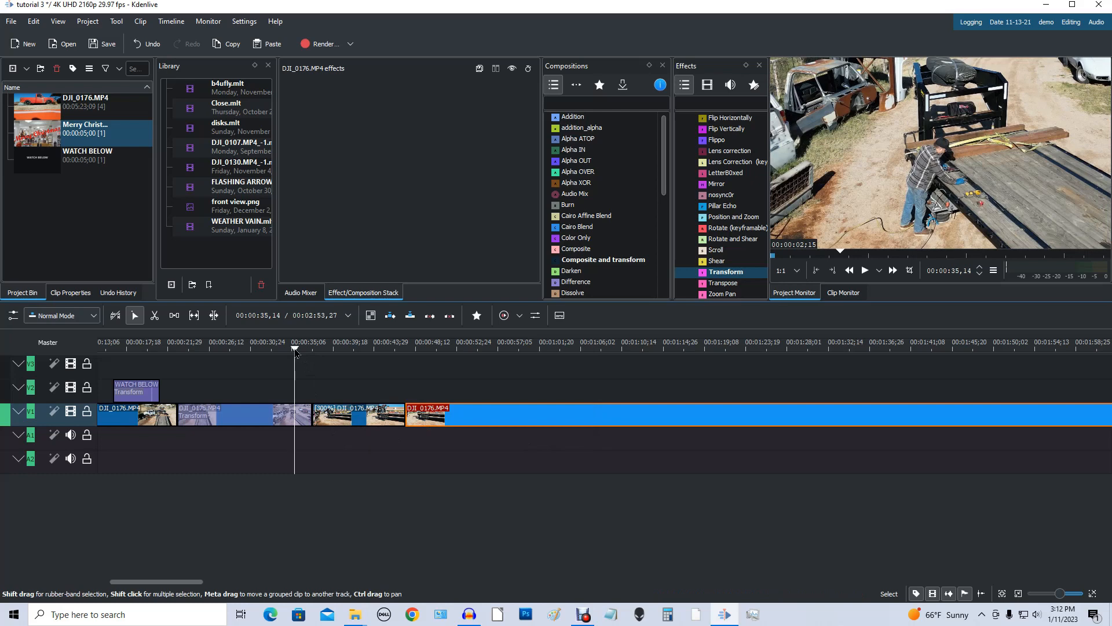
key("space")
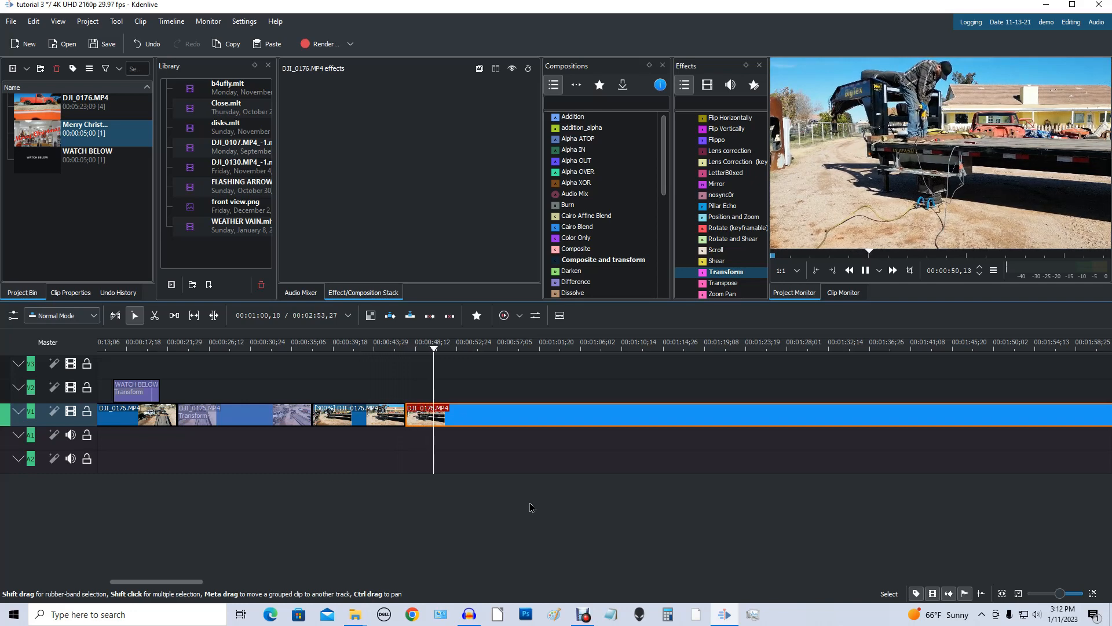
key("space")
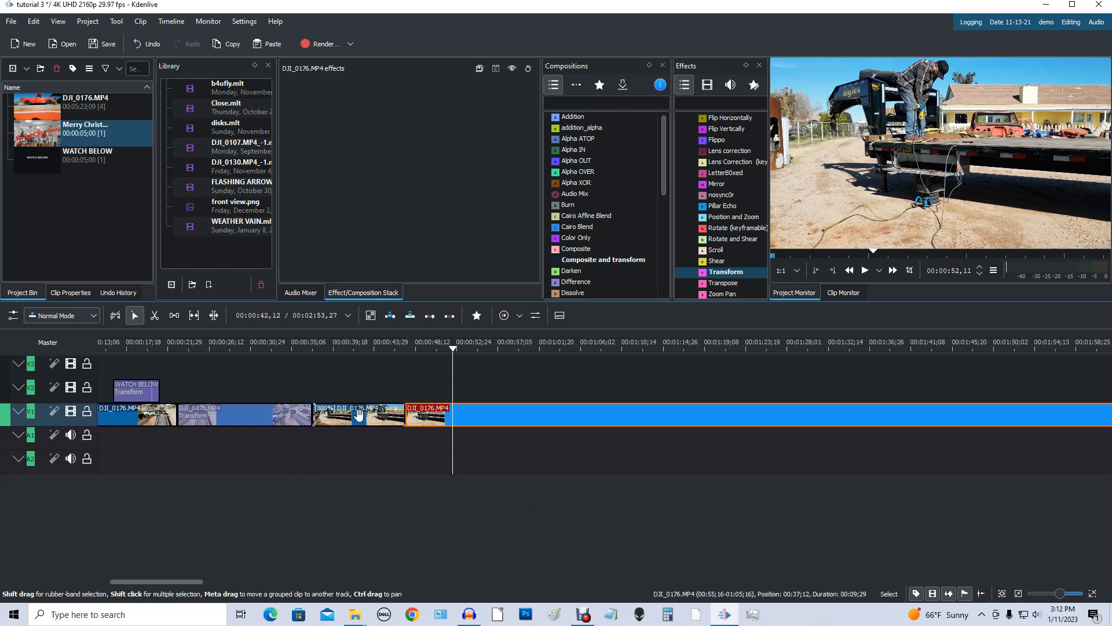
Step: Scrub through the last DJI_0176.MP4 clip to about 00:02:33,12 to review its remaining footage
left_click(660, 346)
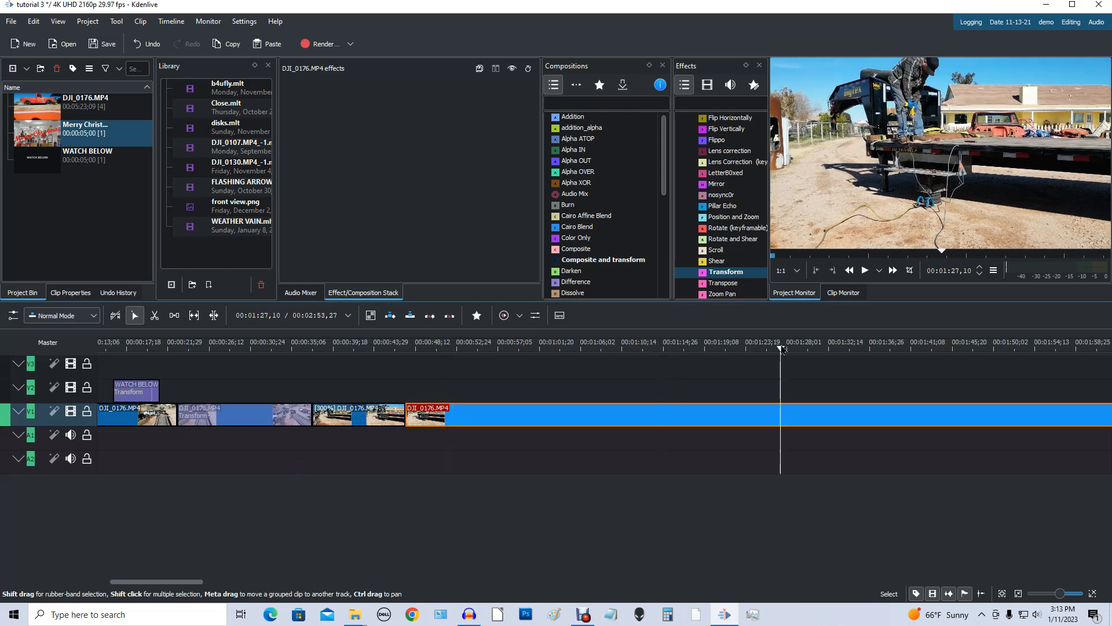
scroll(834, 489, "right", 5)
left_click_drag(609, 348, 747, 347)
scroll(448, 498, "left", 8)
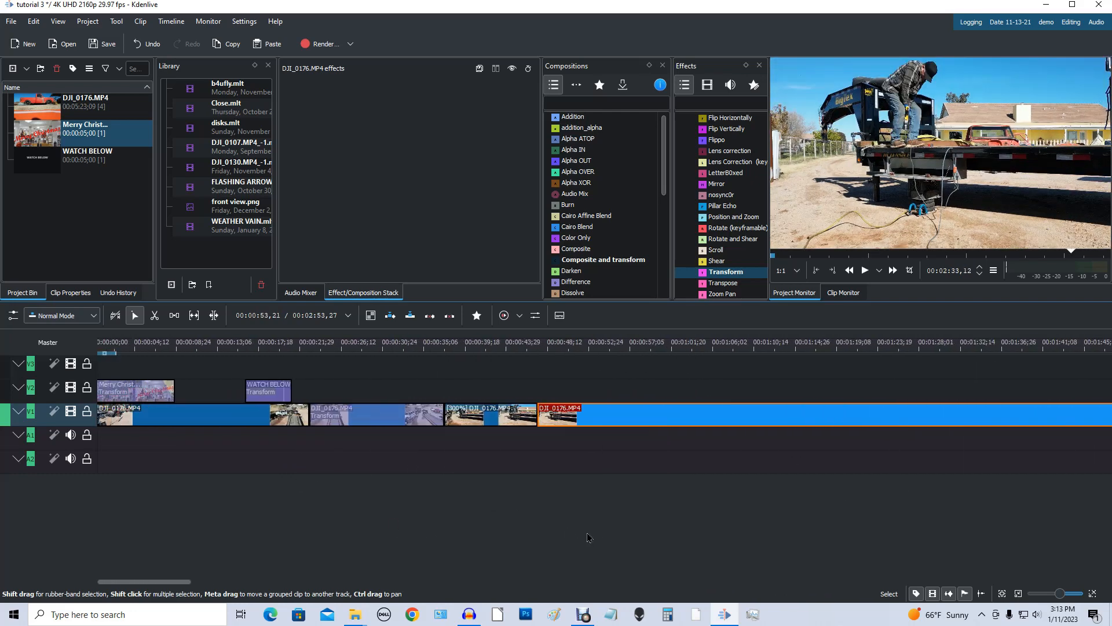
Step: Set the speed of the sped-up DJI_0176.MP4 segment on V1 to 600%
left_click(482, 417)
right_click(482, 417)
mouse_move(494, 393)
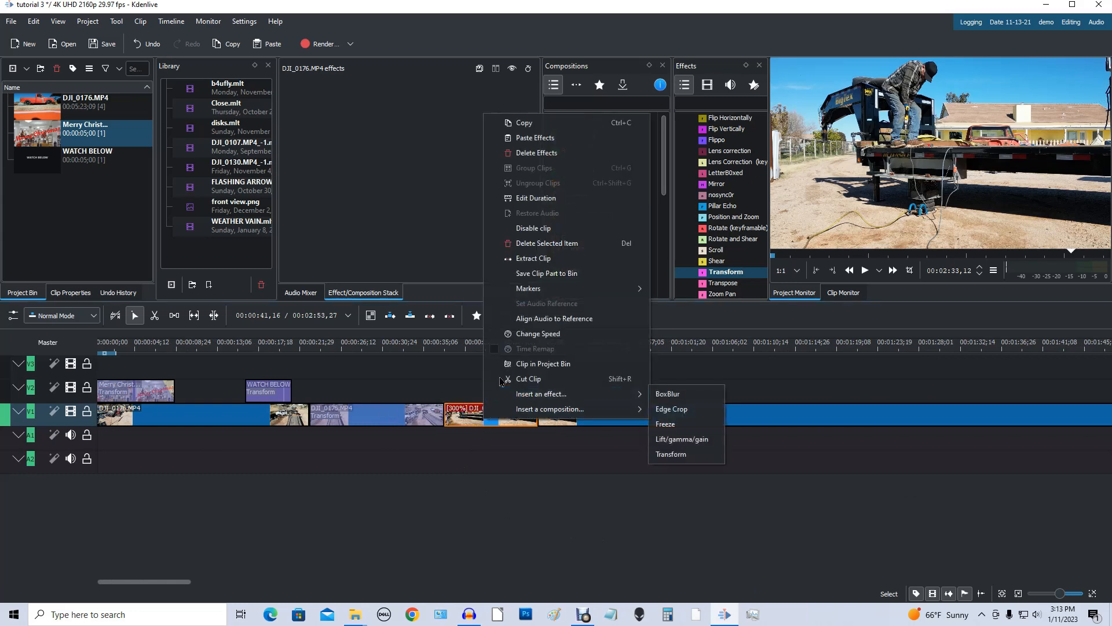
left_click(560, 335)
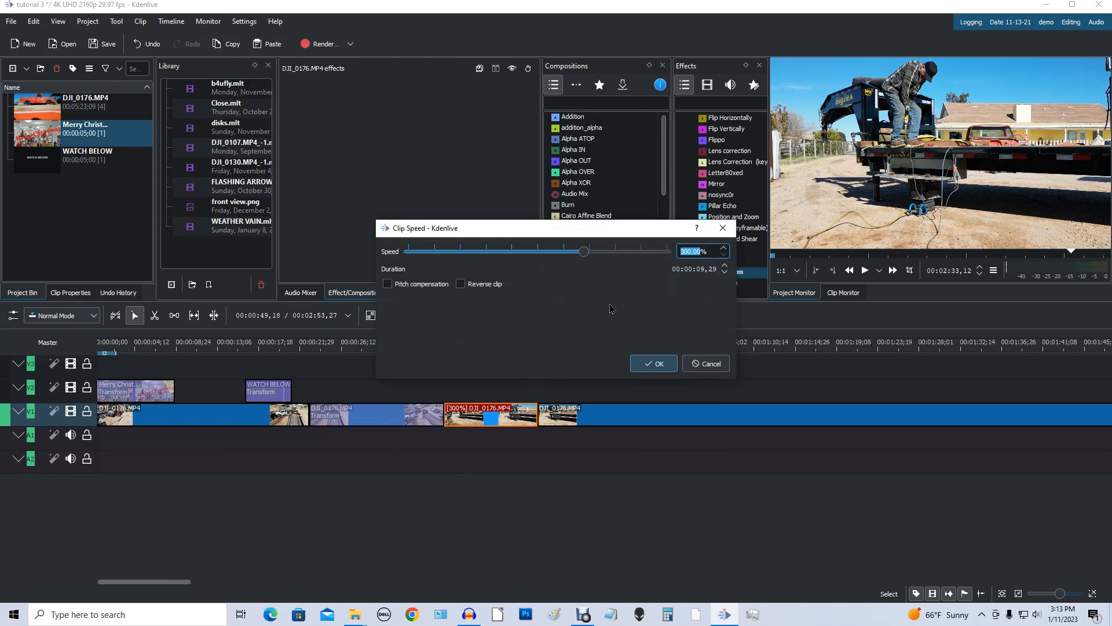
type("600")
key("Return")
Step: Move the last DJI_0176.MP4 clip against the end of the 600% segment and play across the join
left_click_drag(645, 418, 504, 434)
left_click(435, 349)
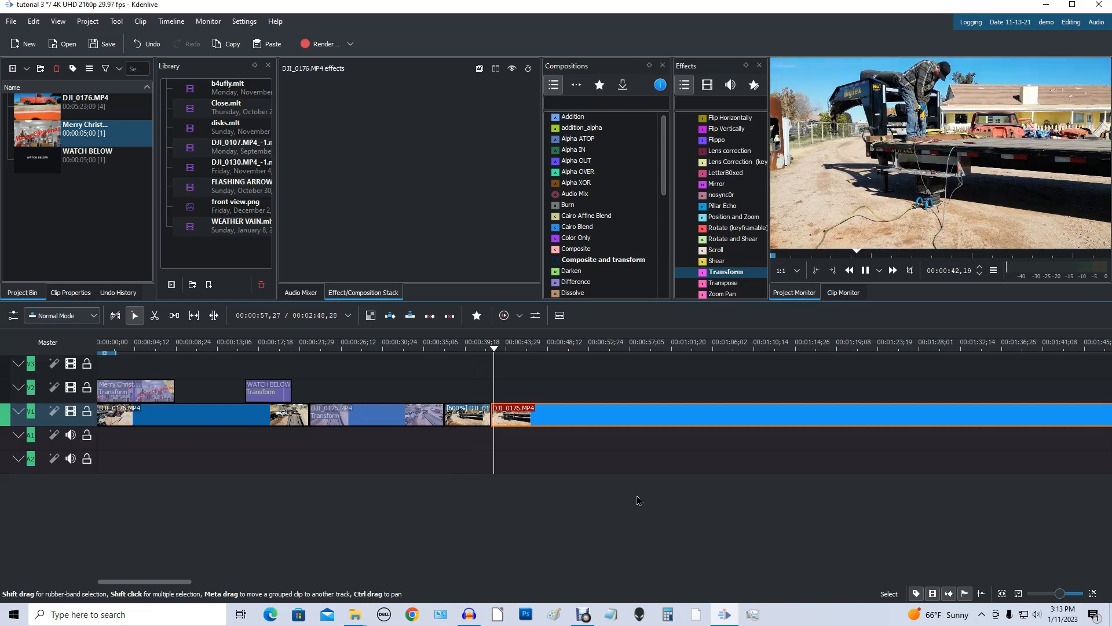
key("space")
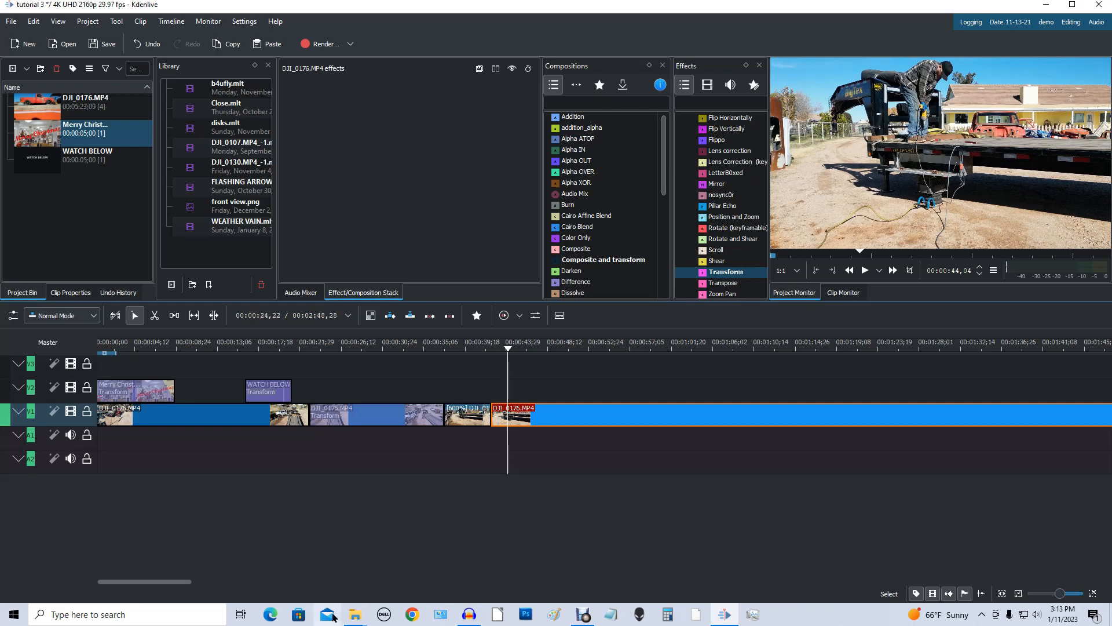
Step: Preview the Hickory Hollow MP3 from the TUTORIAL 3 folder in File Explorer, close the player, and import the file into the project bin
mouse_move(349, 617)
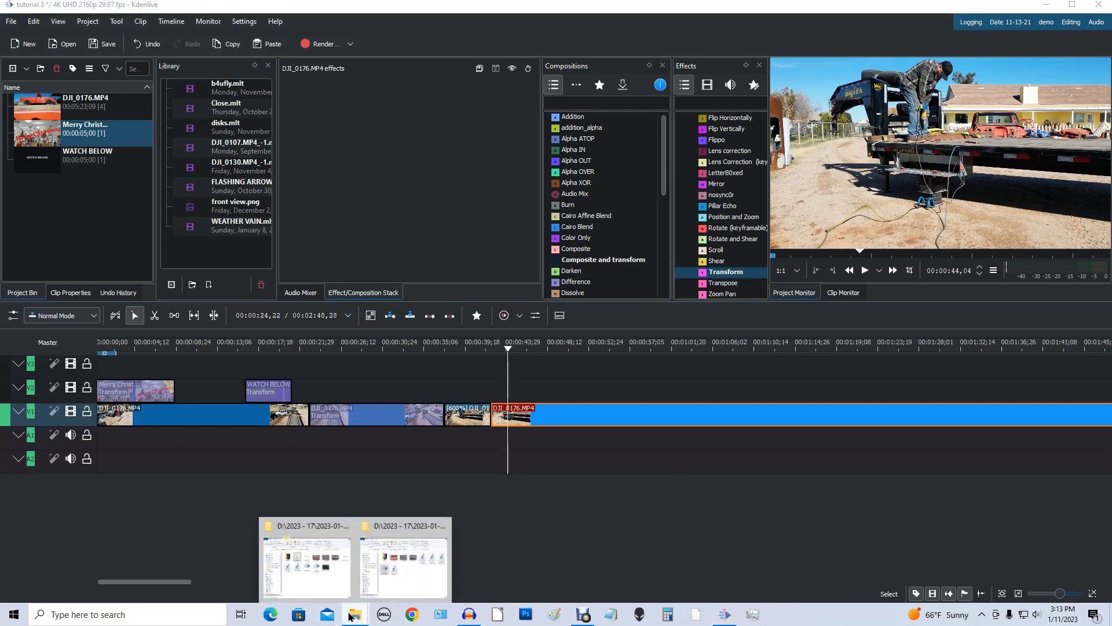
left_click(406, 576)
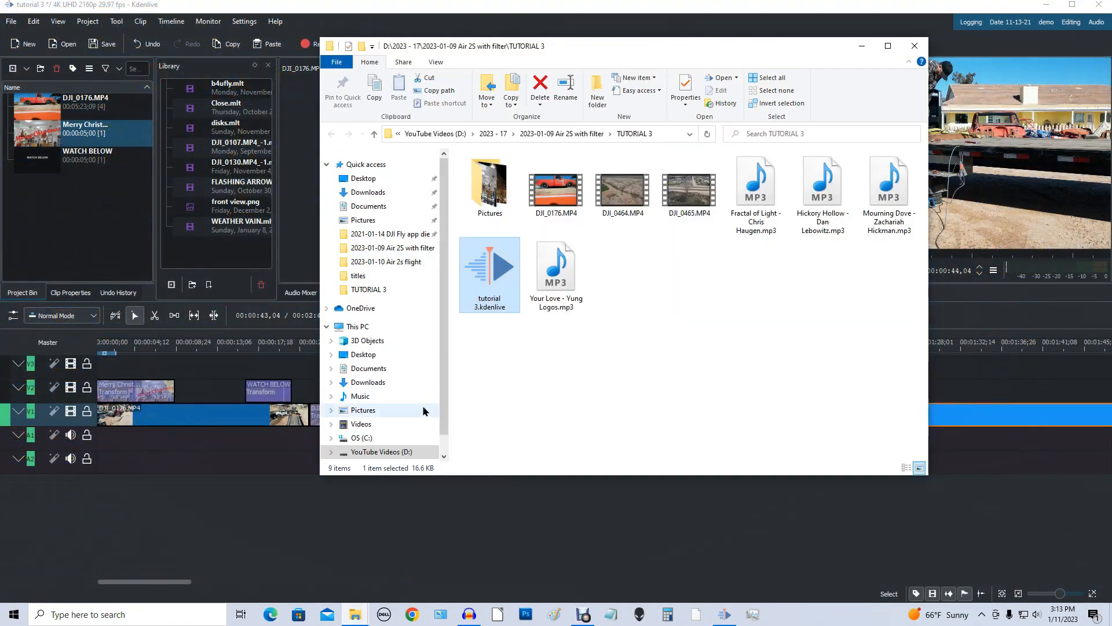
double_click(820, 183)
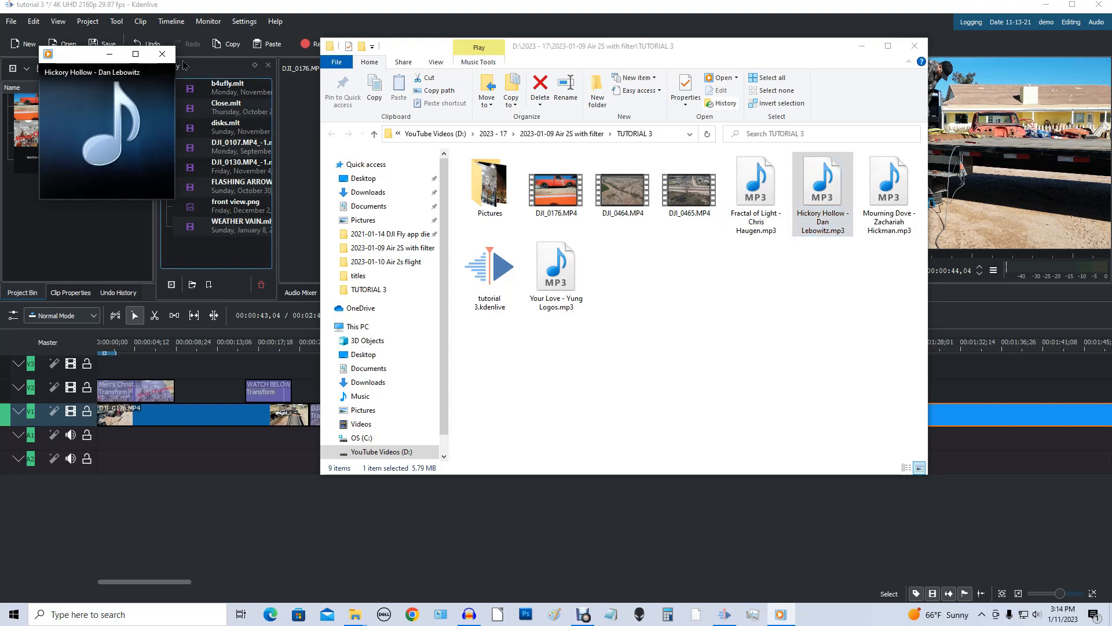
left_click(162, 53)
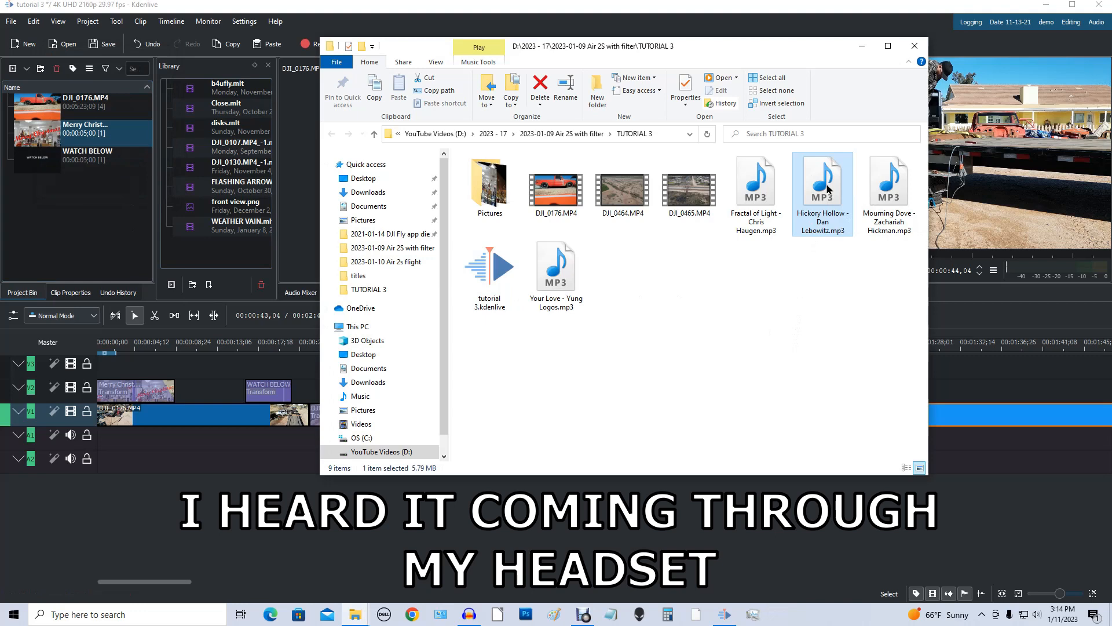
left_click_drag(828, 189, 110, 239)
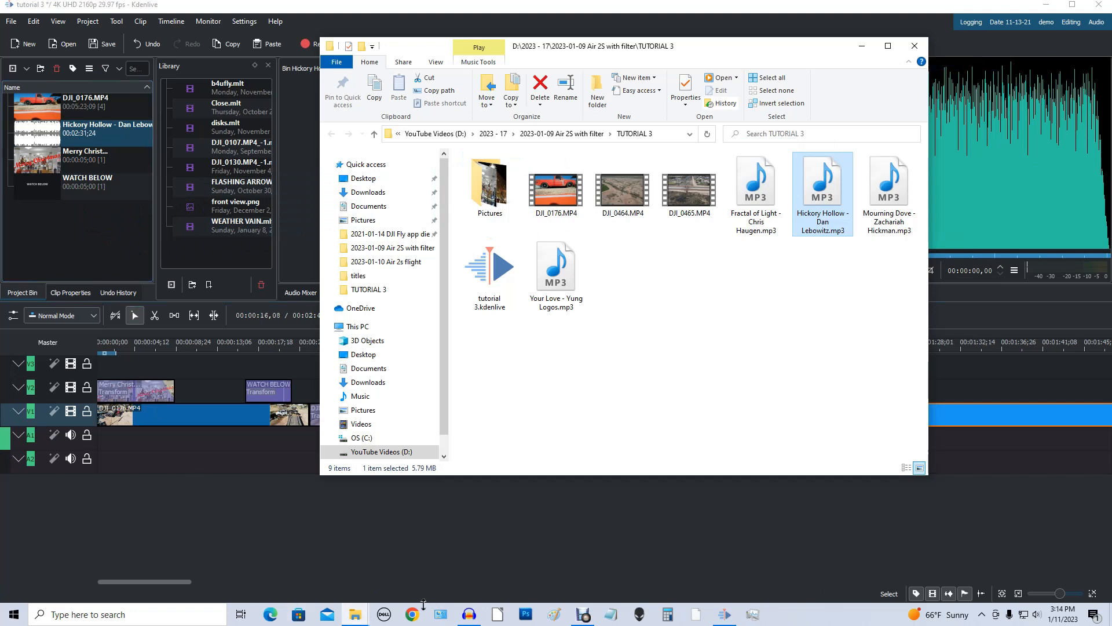
Step: Place the Hickory Hollow music on track A1 and shift it to start at about 00:00:12,01
mouse_move(470, 618)
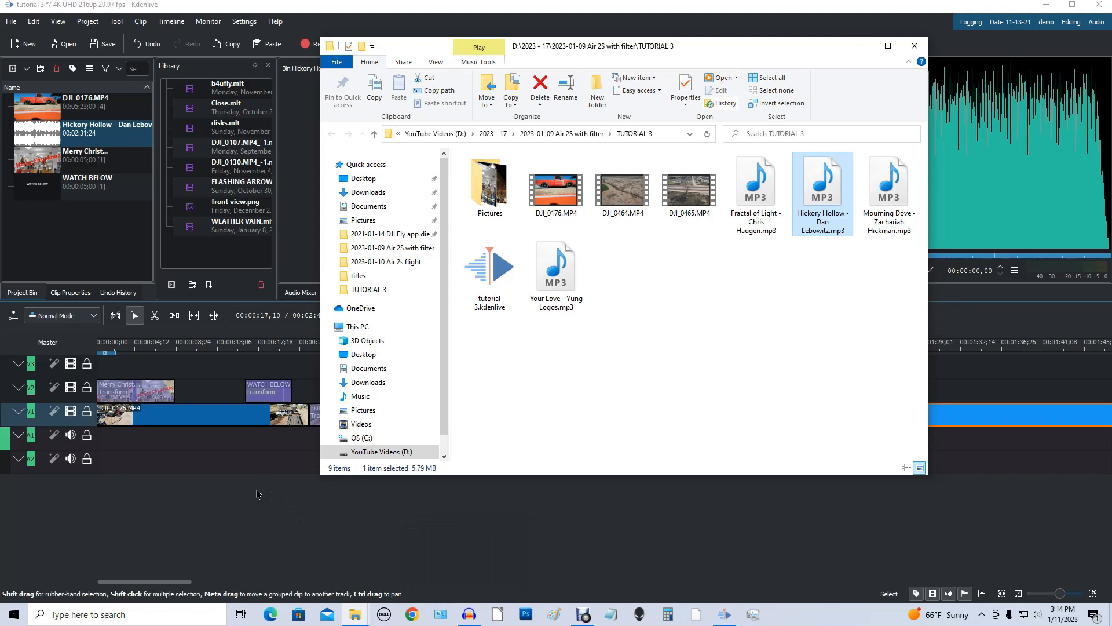
left_click(58, 135)
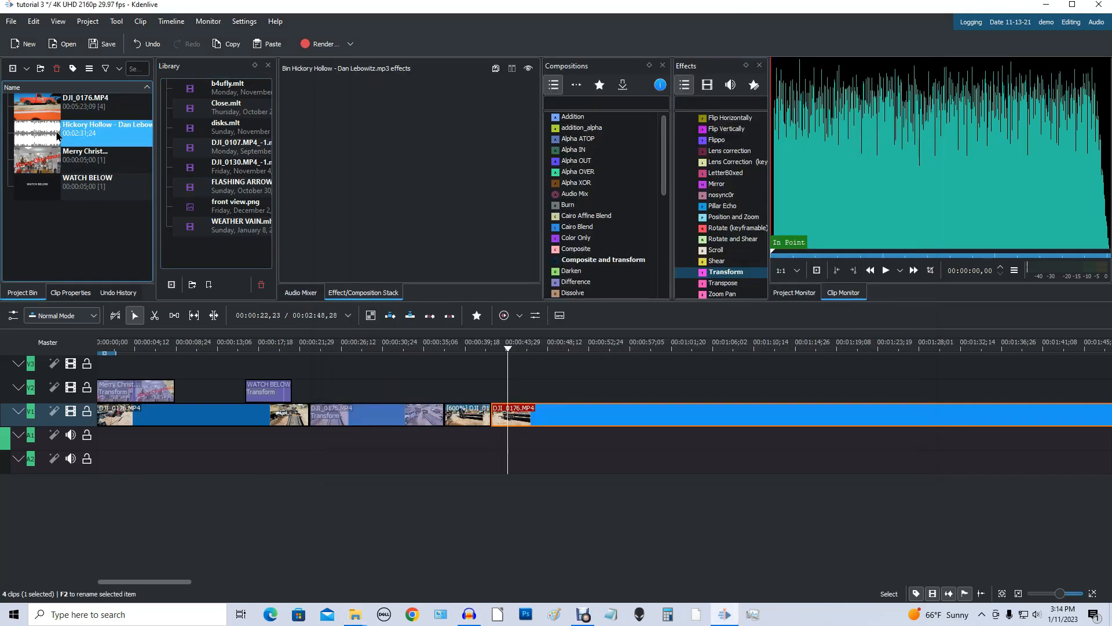
left_click_drag(57, 135, 119, 439)
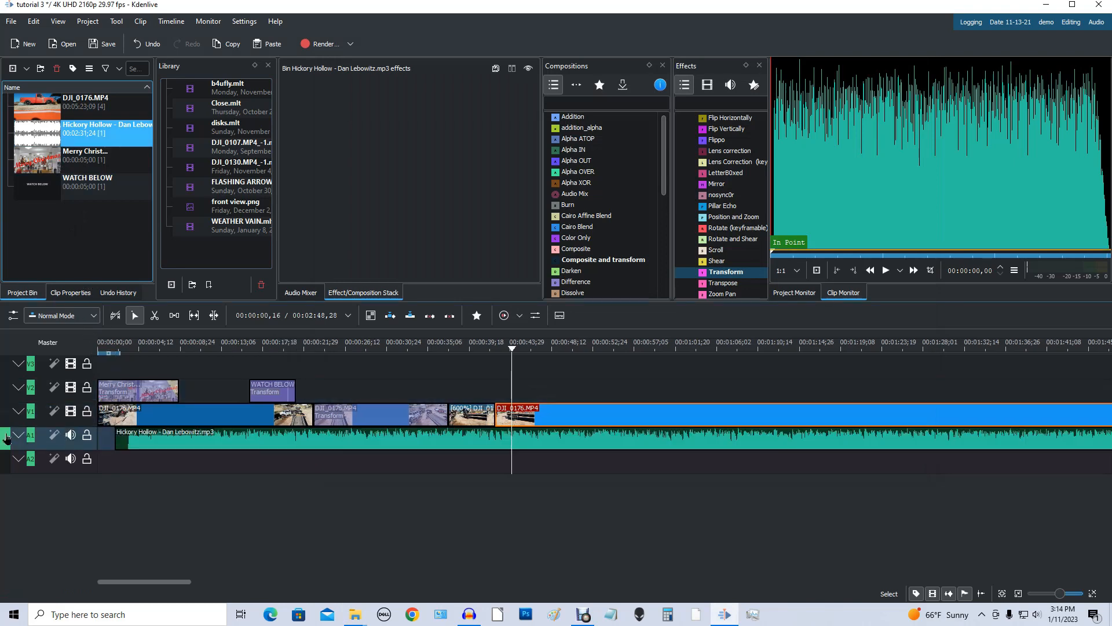
left_click(239, 436)
left_click_drag(240, 436, 211, 437)
left_click_drag(296, 439, 375, 433)
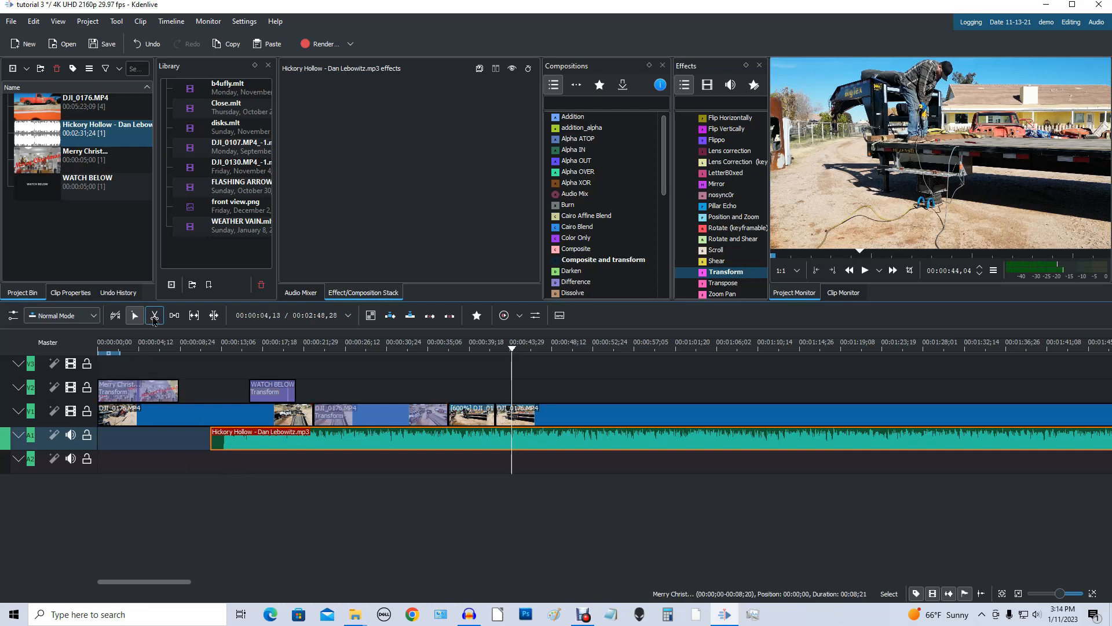
Step: Cut the music clip on A1 about one second after its start and delete the short silent piece
left_click(154, 318)
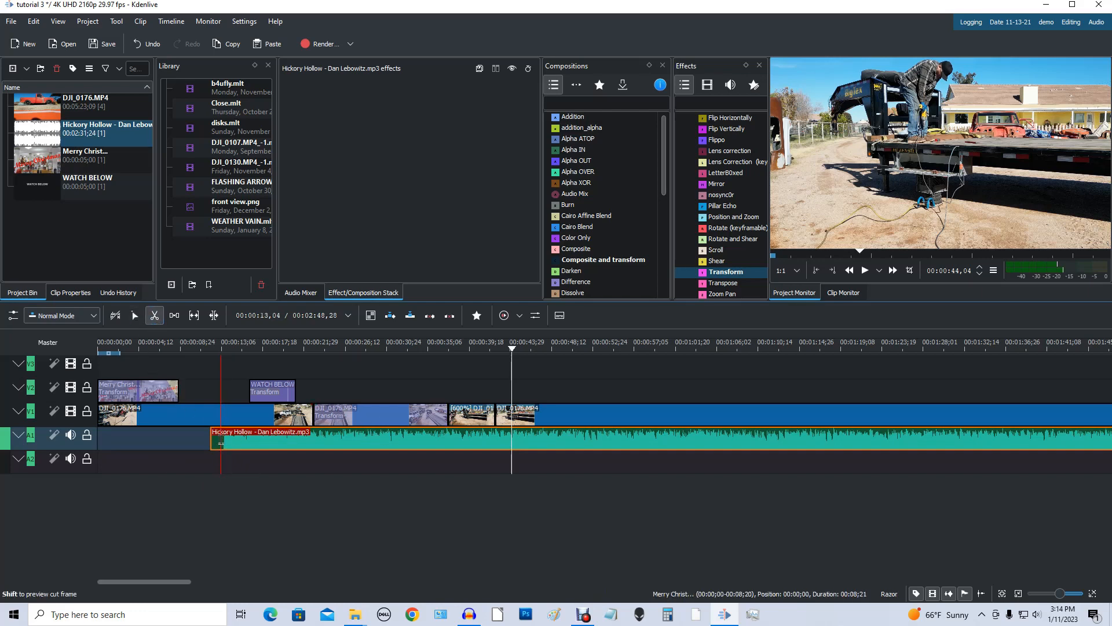
left_click(221, 443)
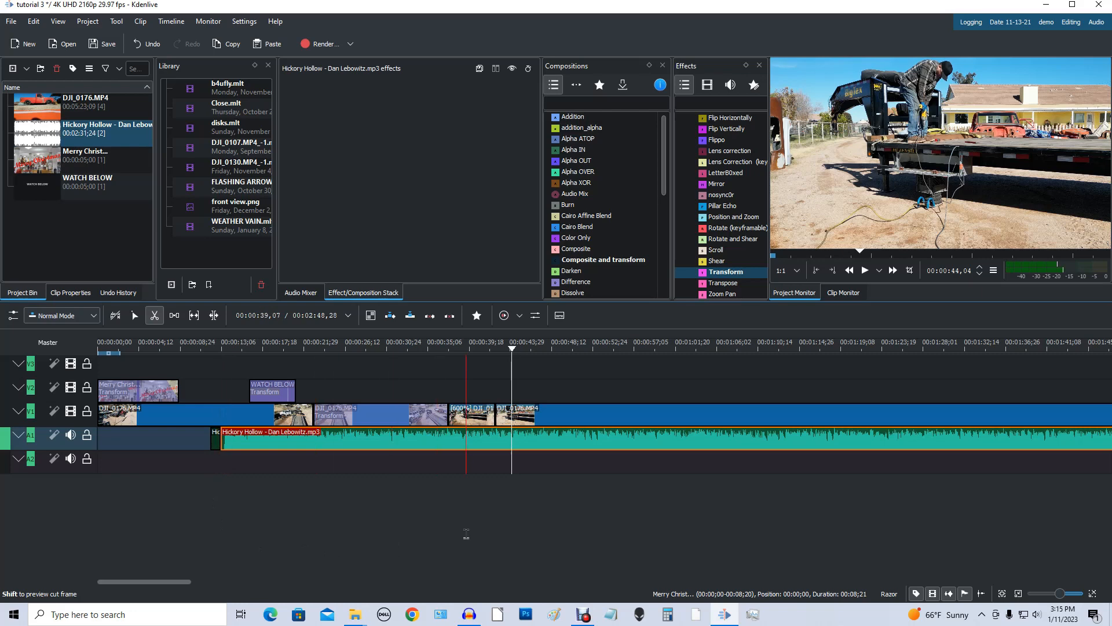
key("s")
left_click(213, 442)
key("Delete")
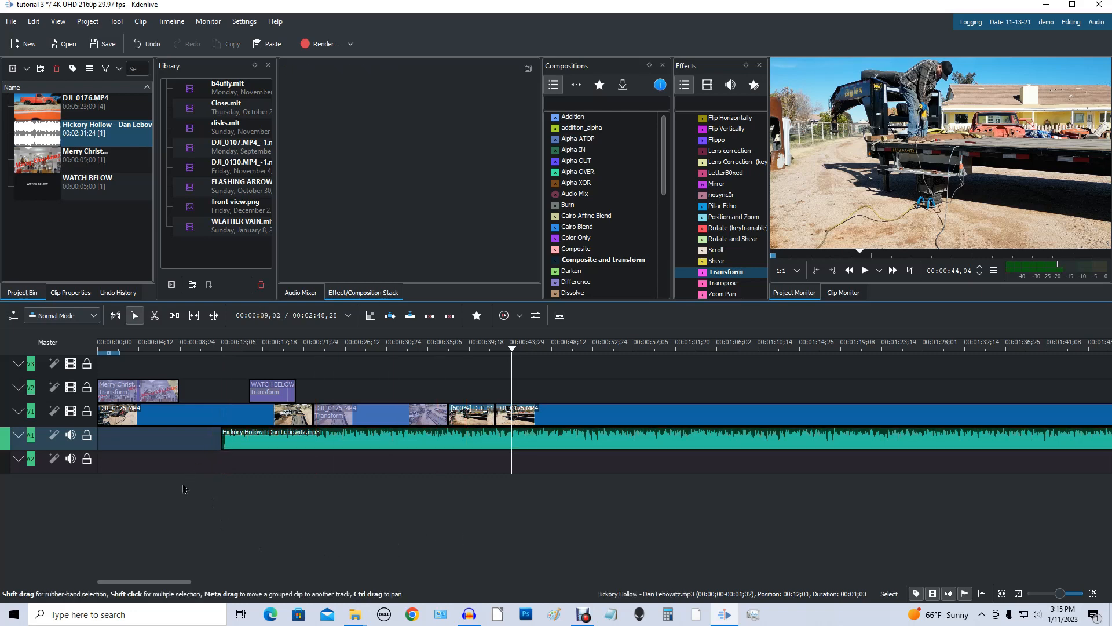
Step: Move the trimmed music clip to the very beginning of A1 and play the timeline from the start
left_click_drag(343, 439, 150, 442)
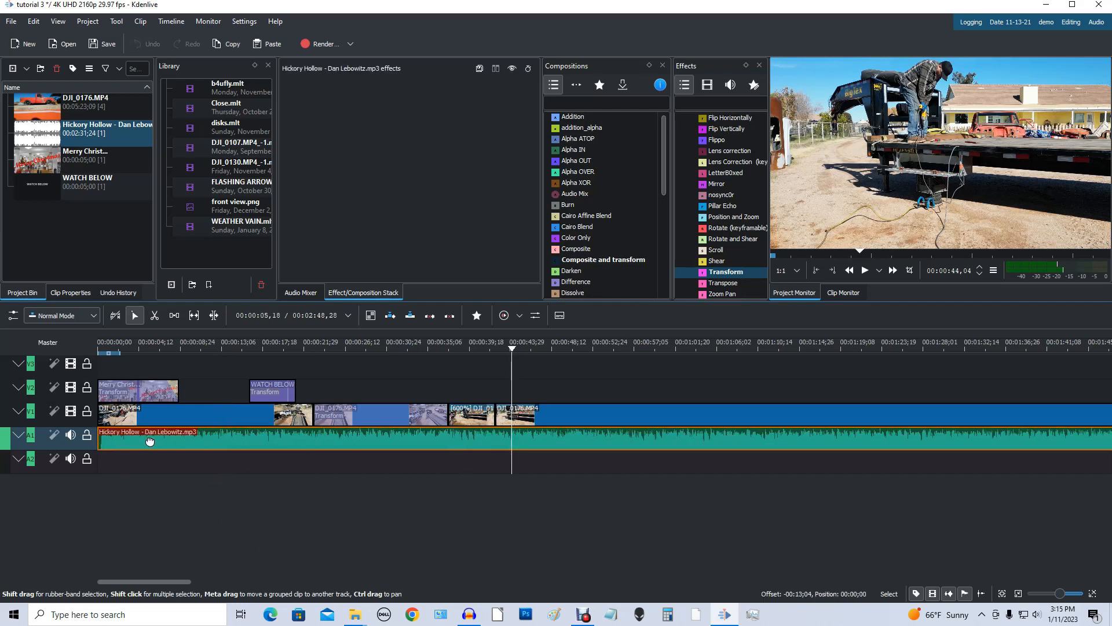
left_click_drag(150, 442, 150, 442)
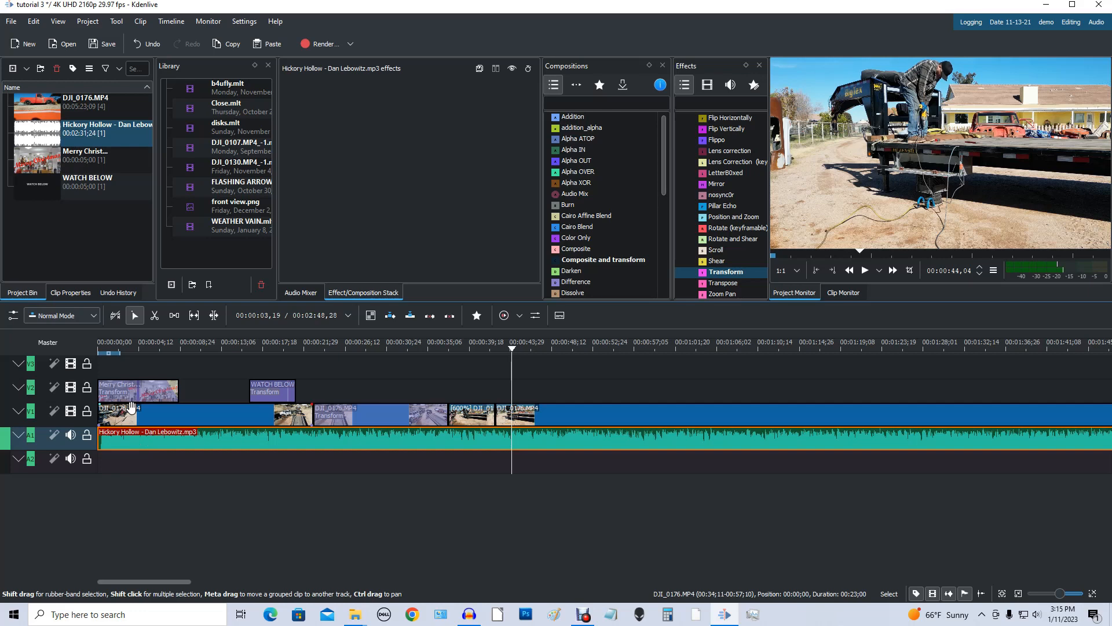
key("Home")
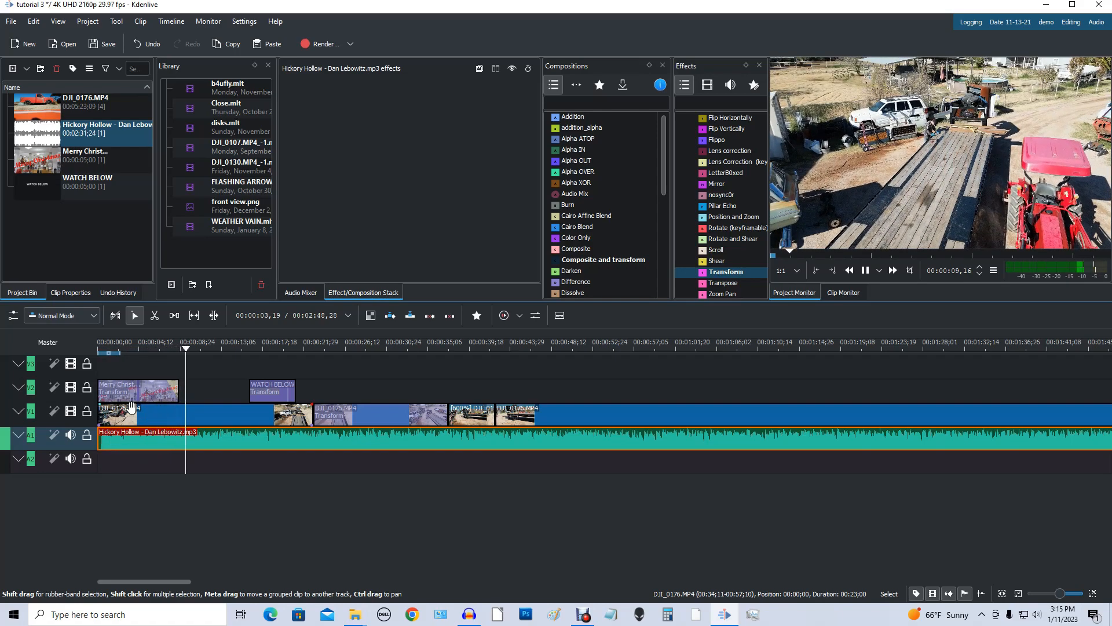
key("space")
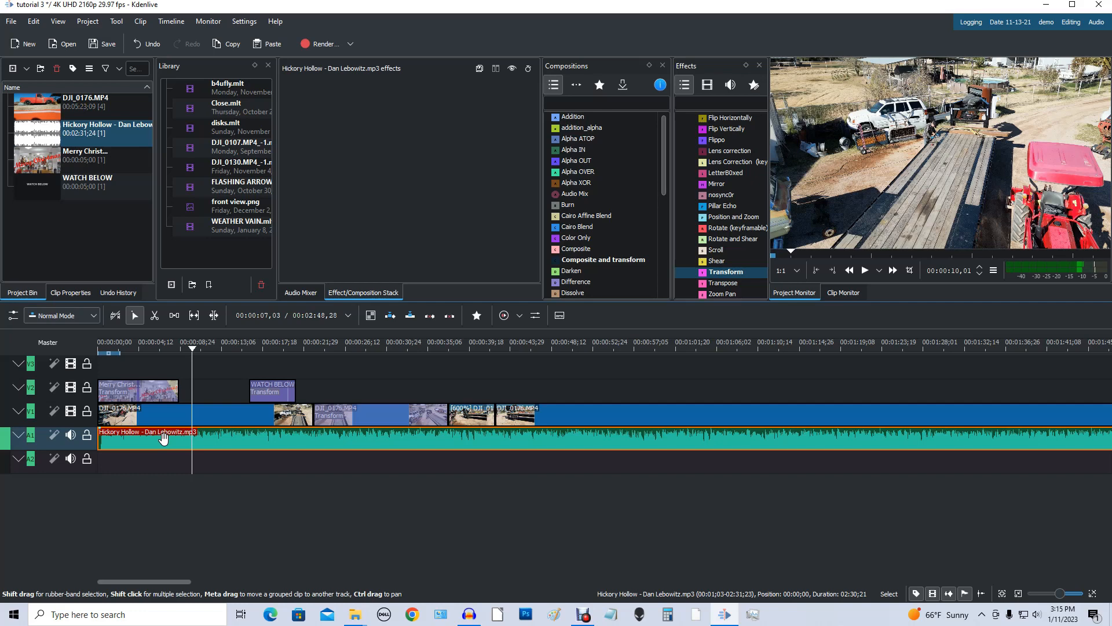
Step: Add the Volume (keyframable) effect to the music clip on A1 with a keyframe at 00:00:10,01
right_click(238, 442)
mouse_move(269, 419)
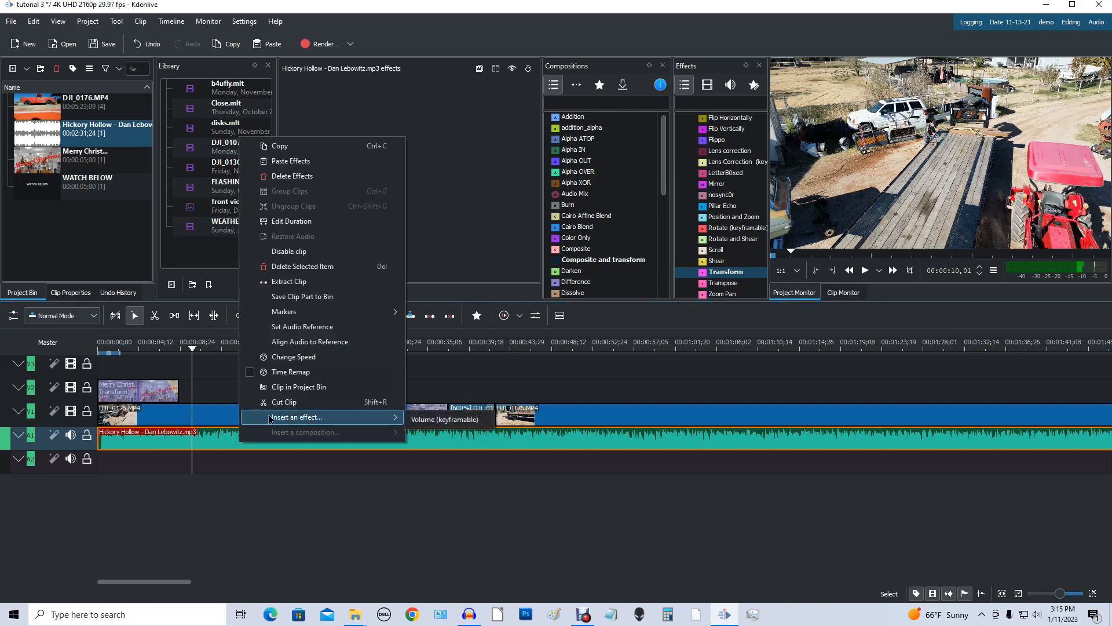
left_click(469, 422)
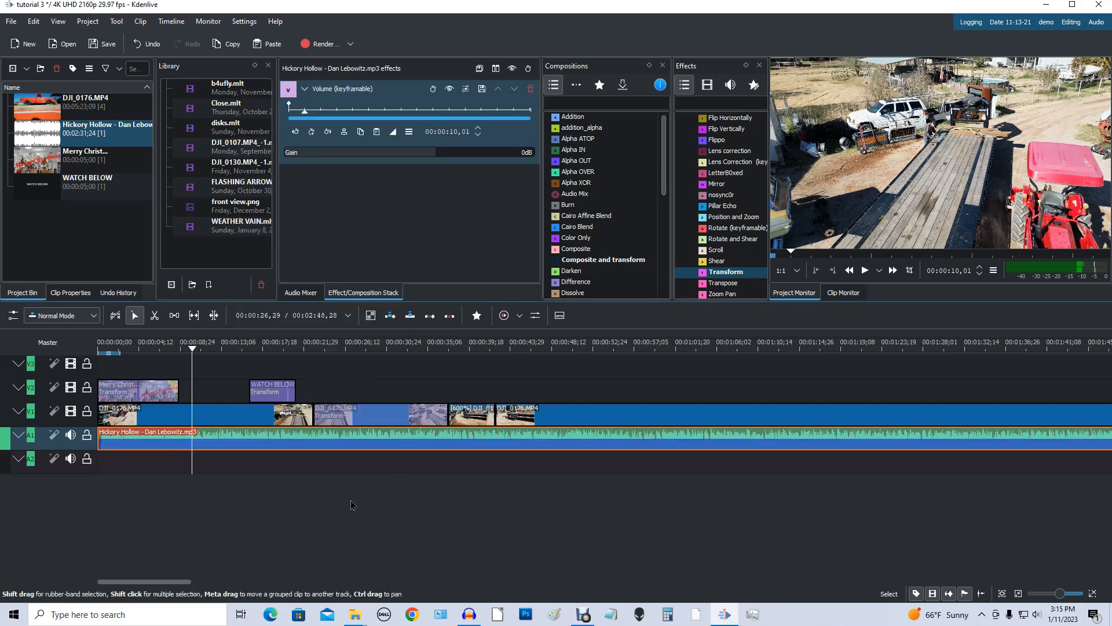
left_click(312, 132)
Step: Add a volume keyframe at 00:00:15,14 with a gain of -10 dB and play the volume change
left_click(313, 110)
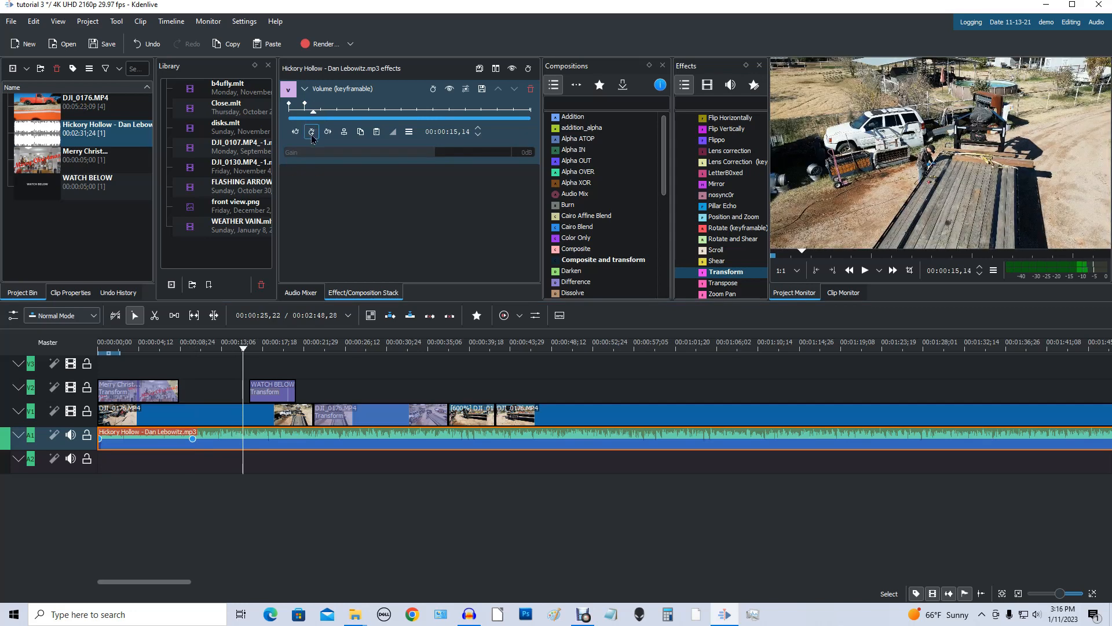
left_click(311, 132)
double_click(516, 151)
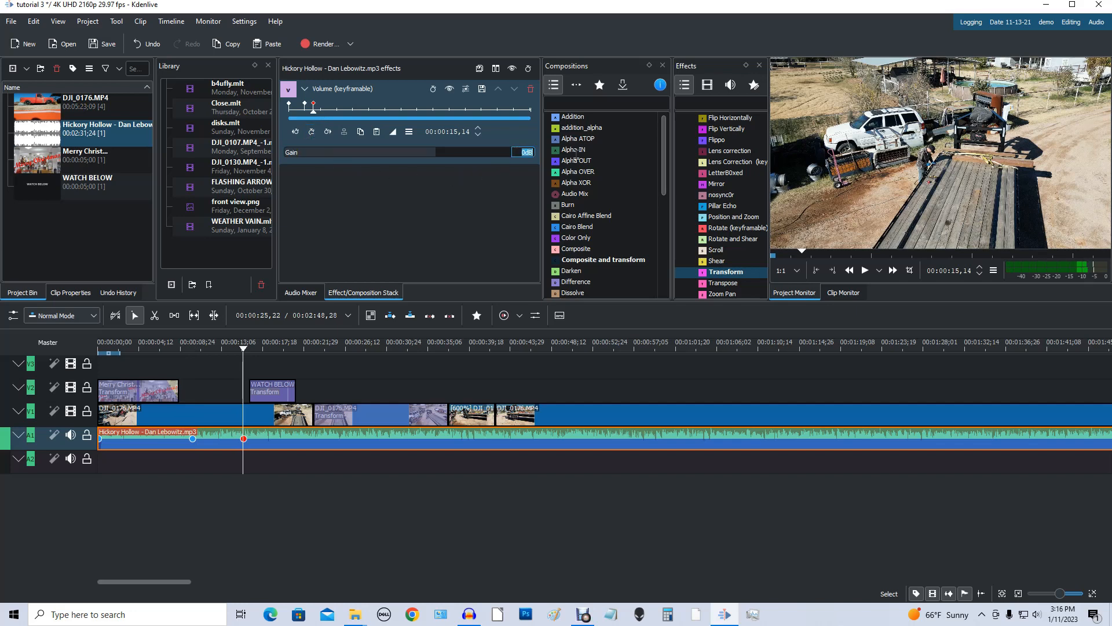
type("-10")
key("Return")
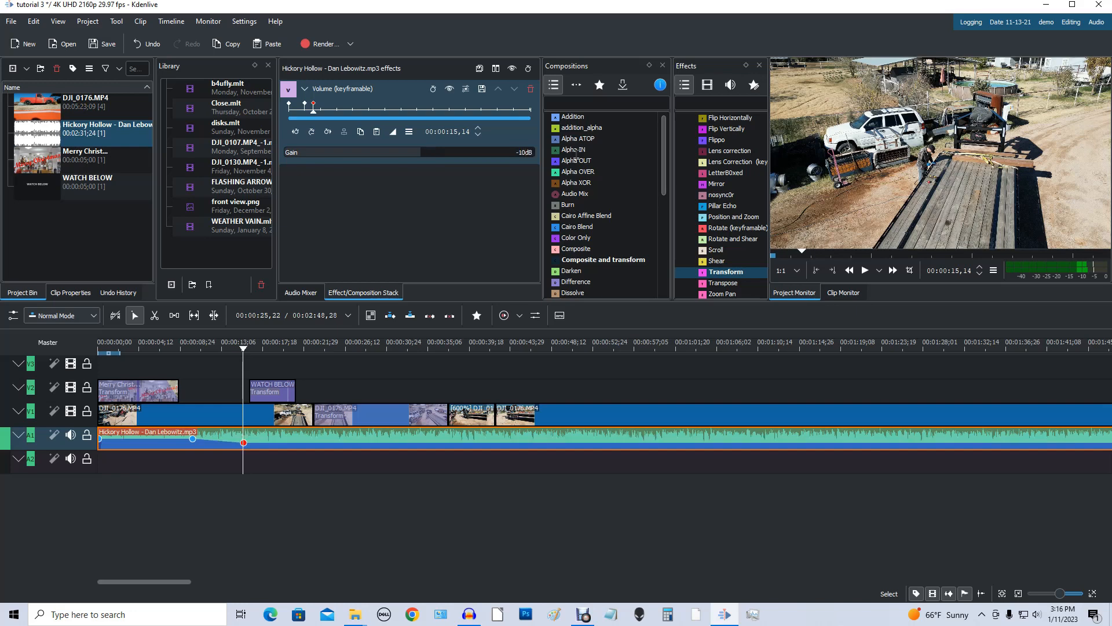
left_click(178, 349)
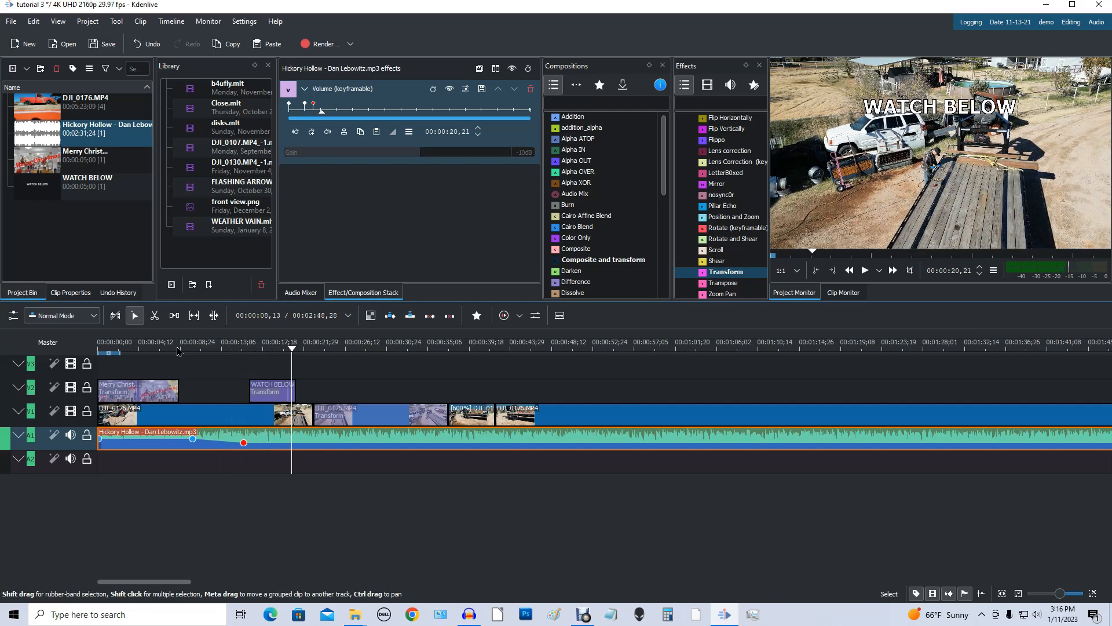
Step: Switch to Chrome, open YouTube Studio through the Video Manager link, and show its Audio library
left_click(412, 616)
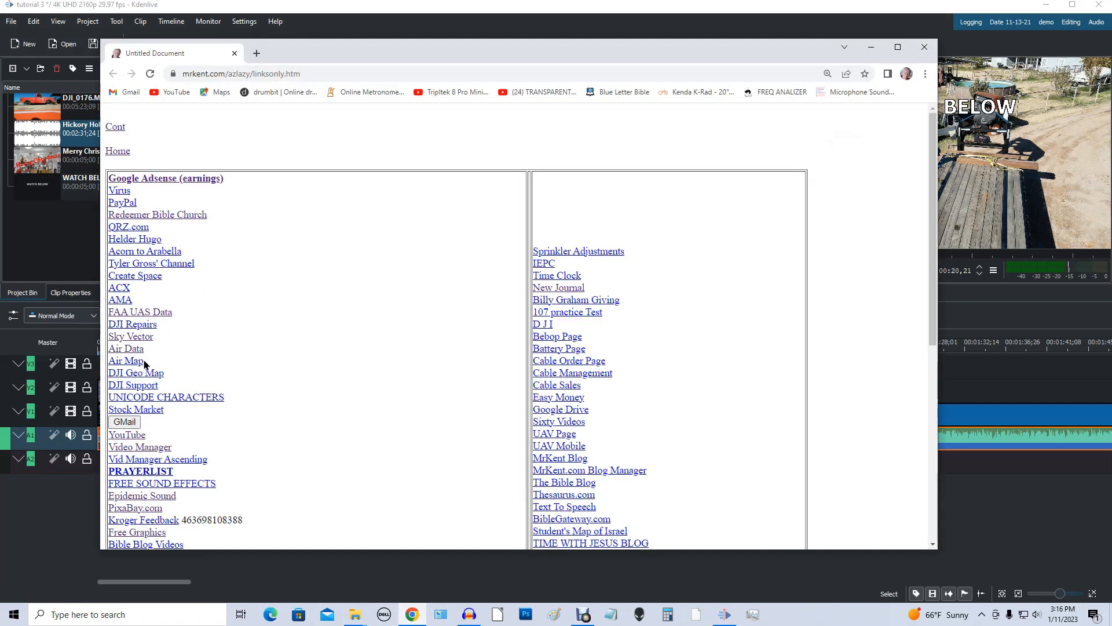
left_click(138, 449)
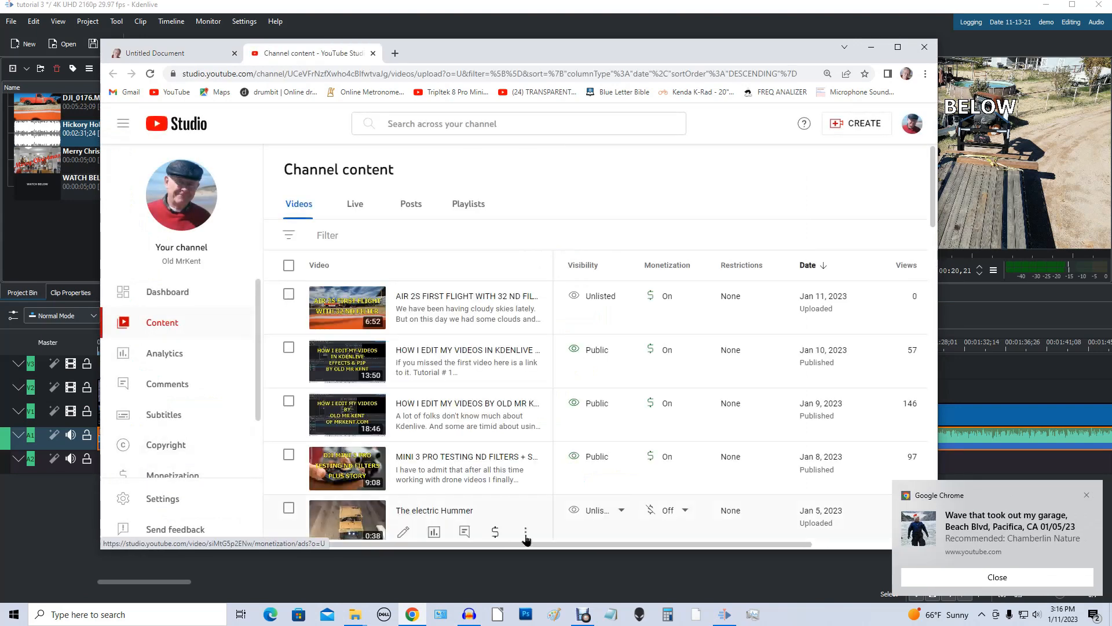
scroll(204, 324, "down", 1)
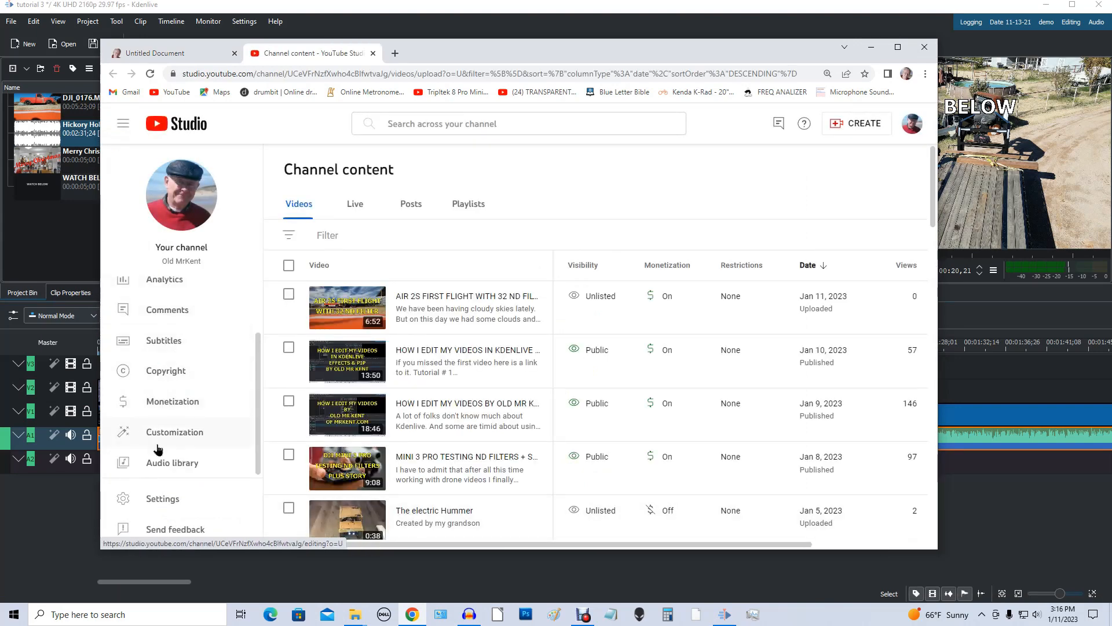
left_click(168, 467)
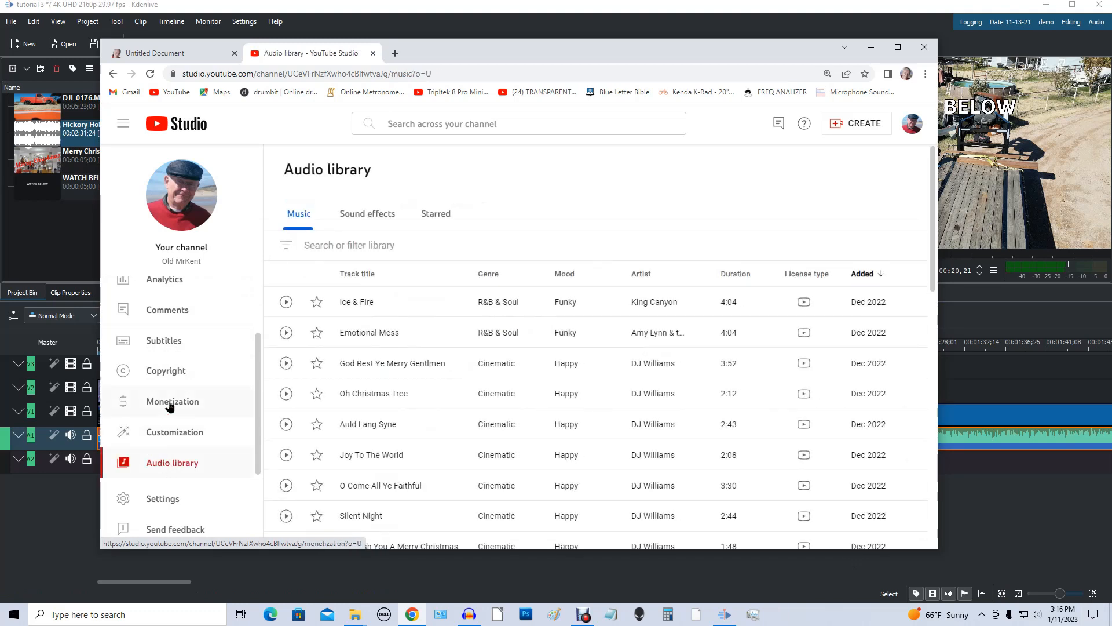
Step: Show the music library's filter options, look through the Genre list, and close the browser to return to Kdenlive
left_click(288, 250)
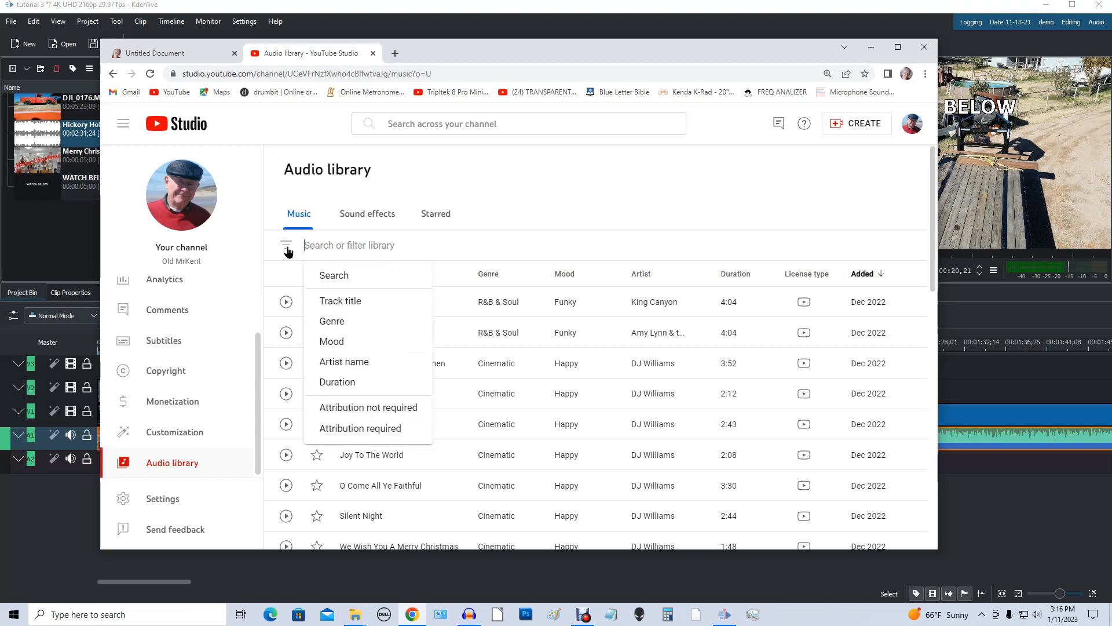
left_click(344, 324)
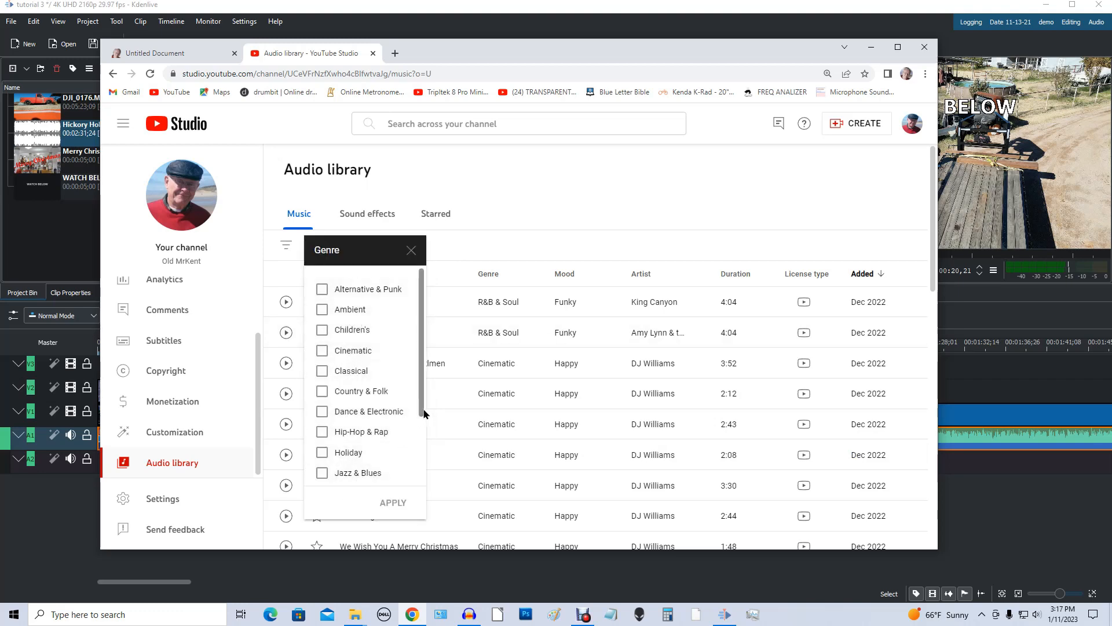
left_click_drag(423, 414, 409, 527)
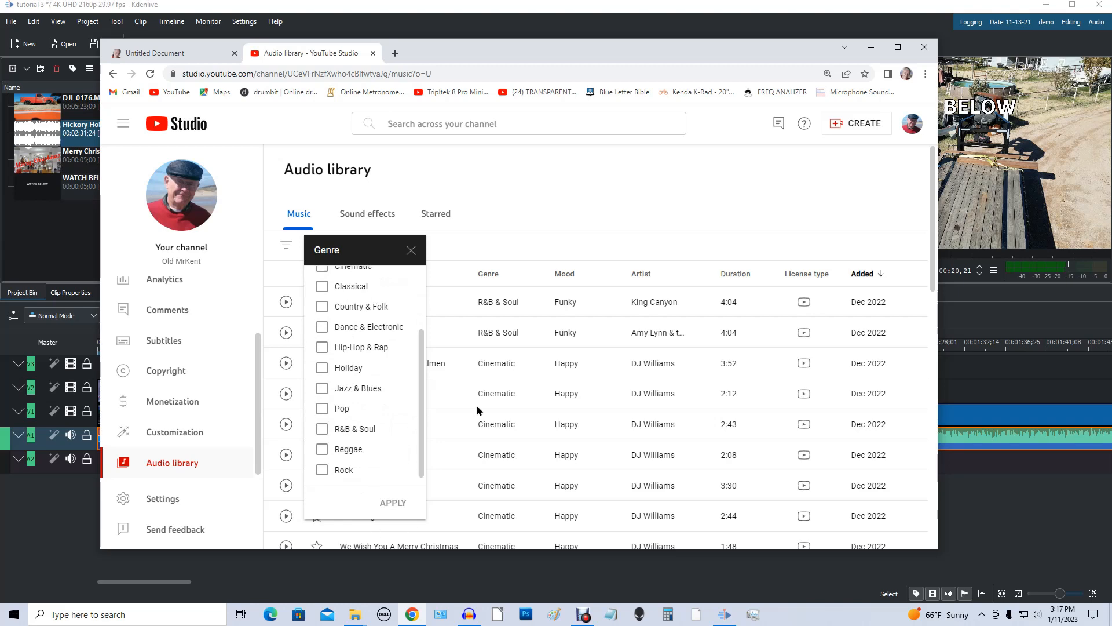
left_click(925, 47)
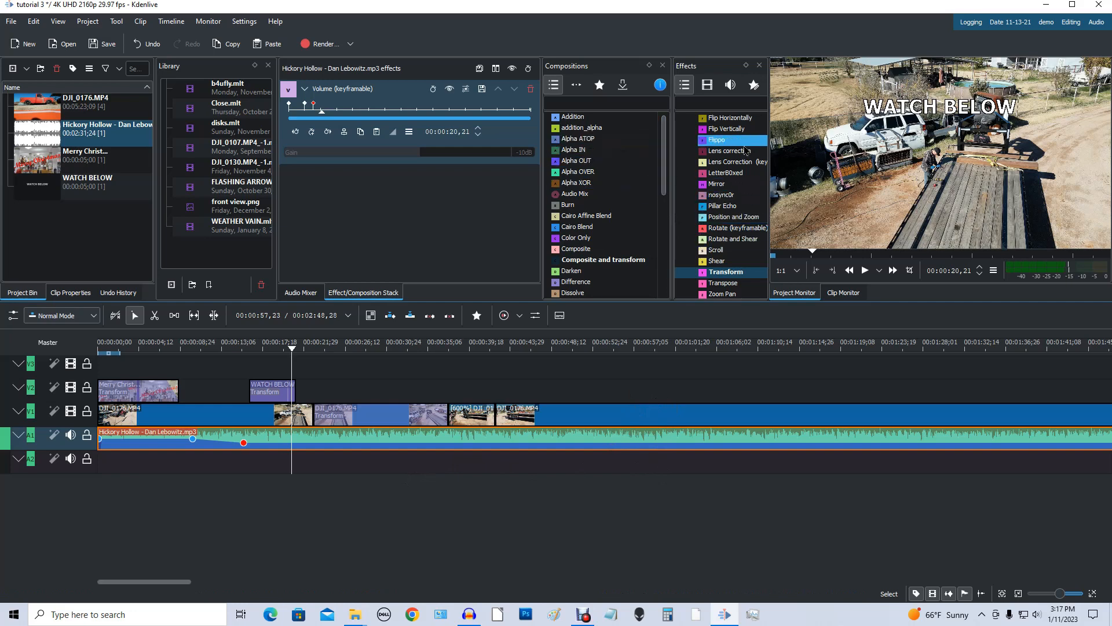
Step: Add the Gamma effect from Color and Image correction to the last DJI_0176.MP4 clip on V1 and preview it at 00:00:49,26
scroll(750, 173, "up", 5)
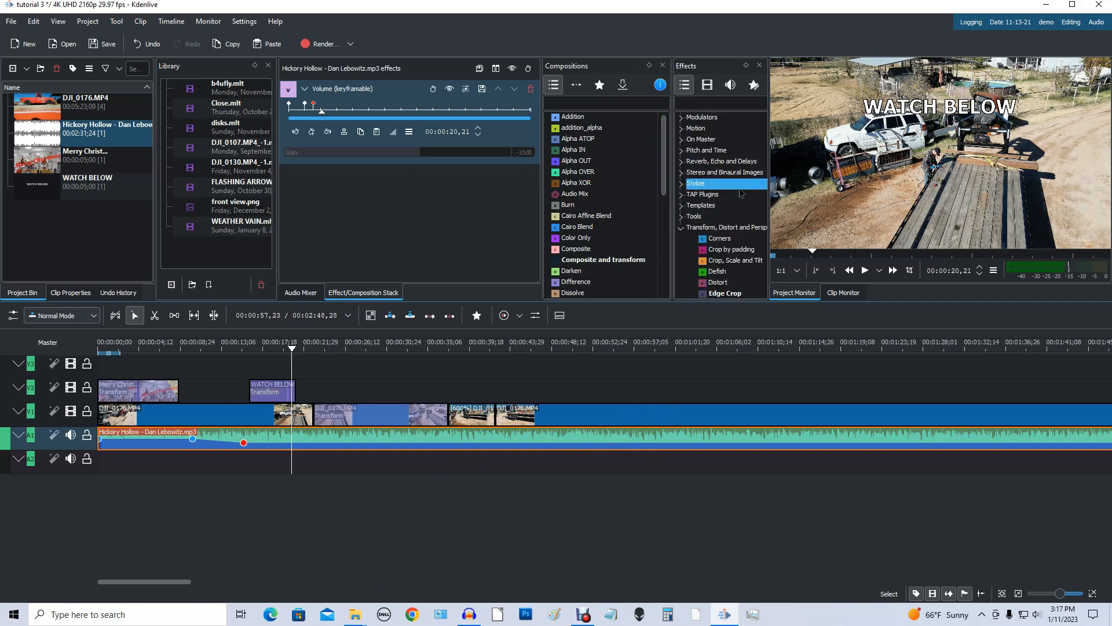
left_click(703, 227)
scroll(707, 192, "up", 4)
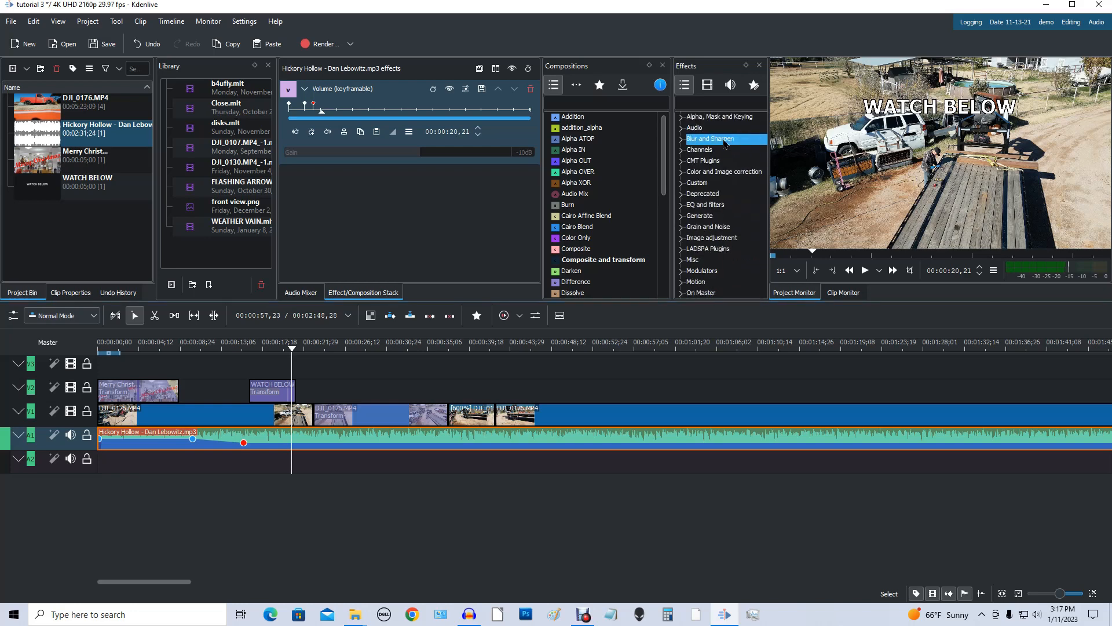
left_click(713, 177)
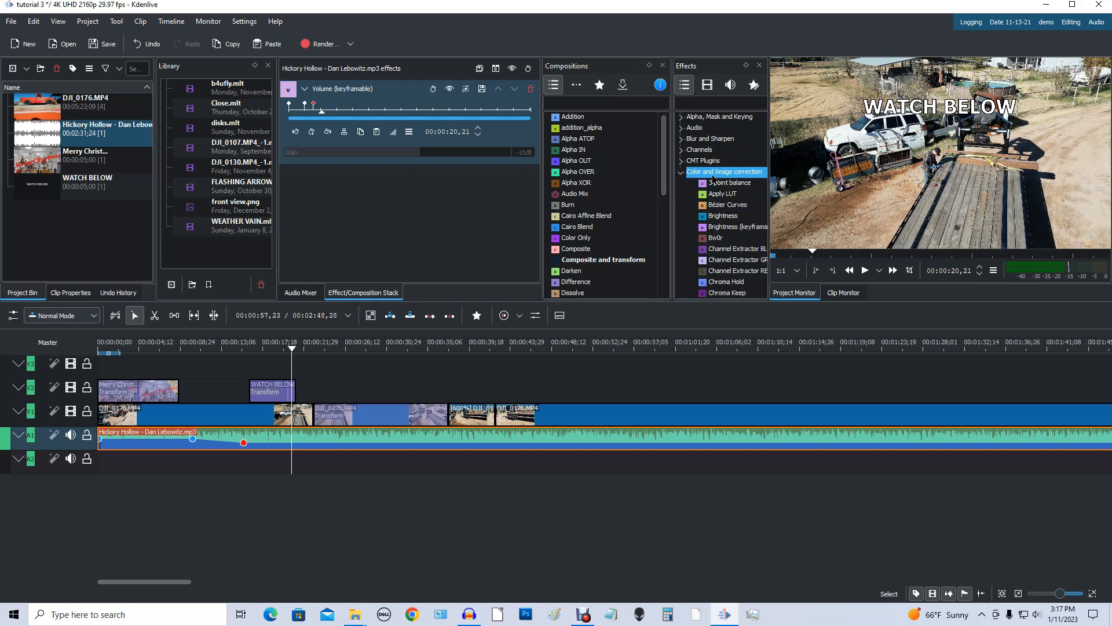
scroll(732, 203, "down", 2)
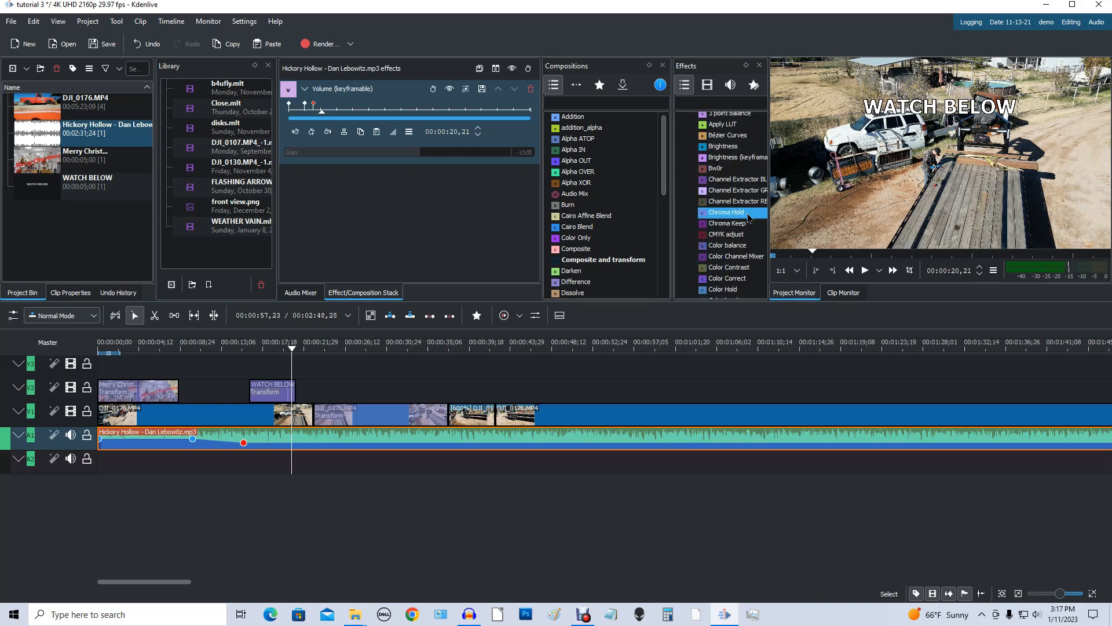
scroll(739, 225, "down", 2)
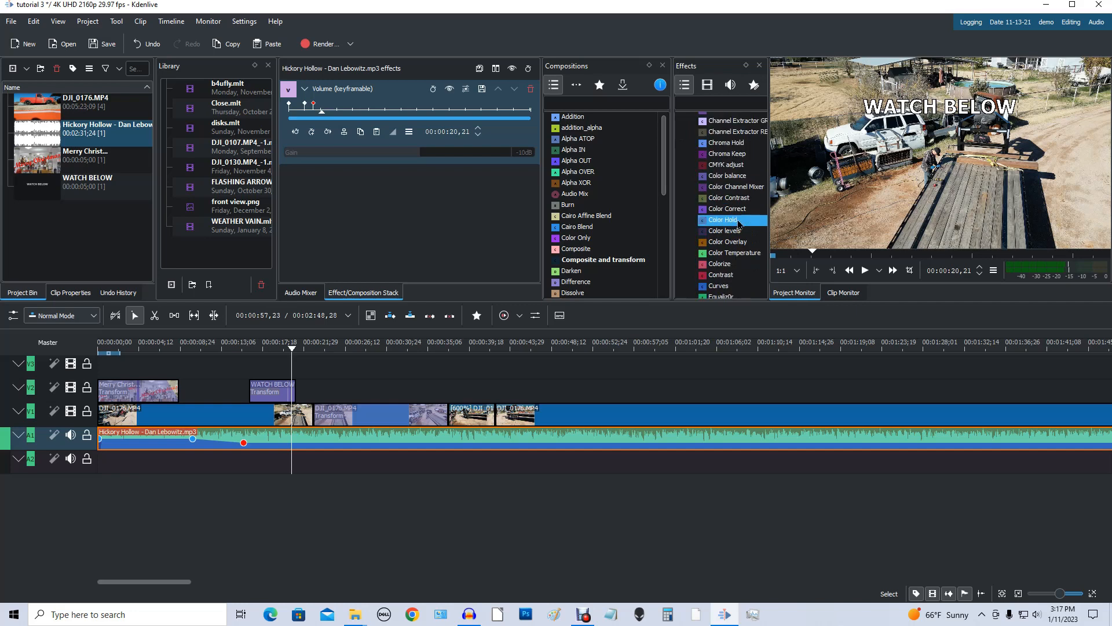
scroll(739, 225, "down", 2)
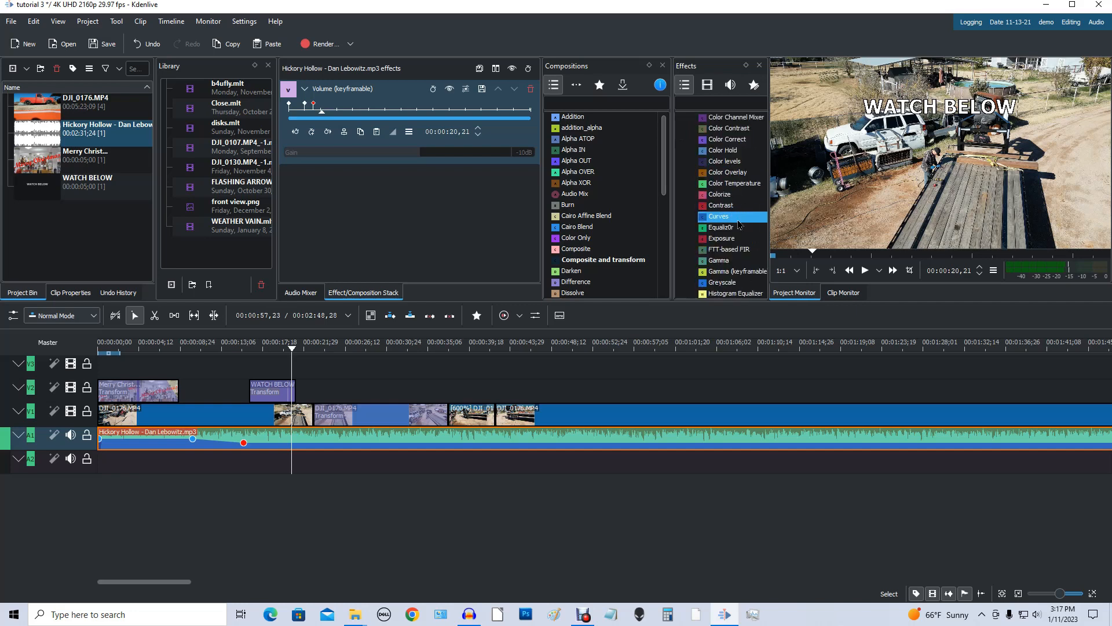
left_click(708, 264)
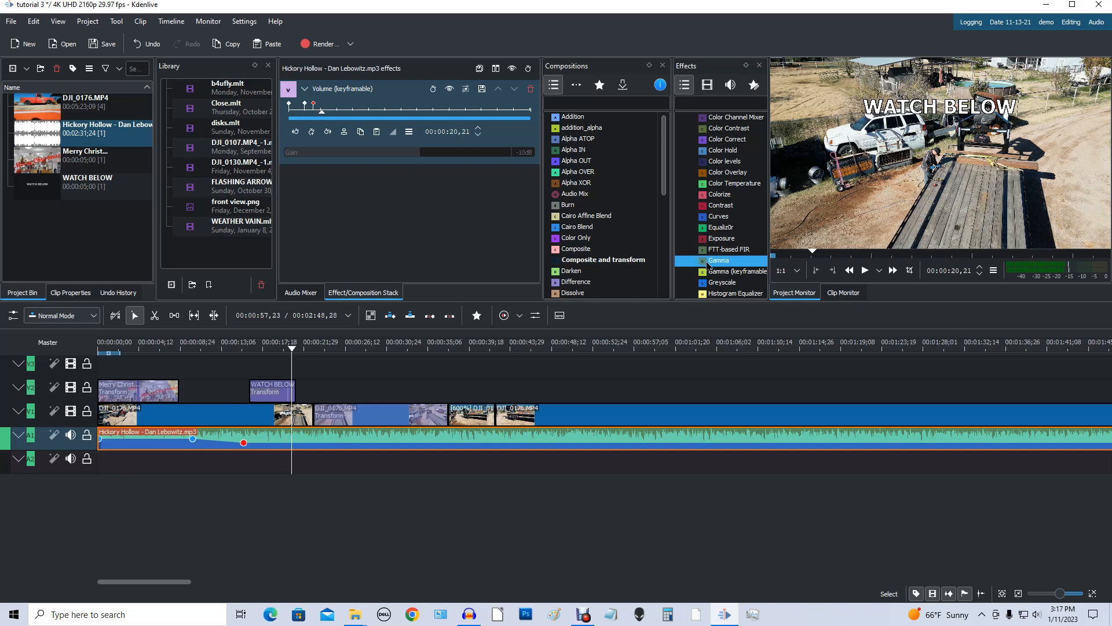
left_click_drag(702, 271, 657, 417)
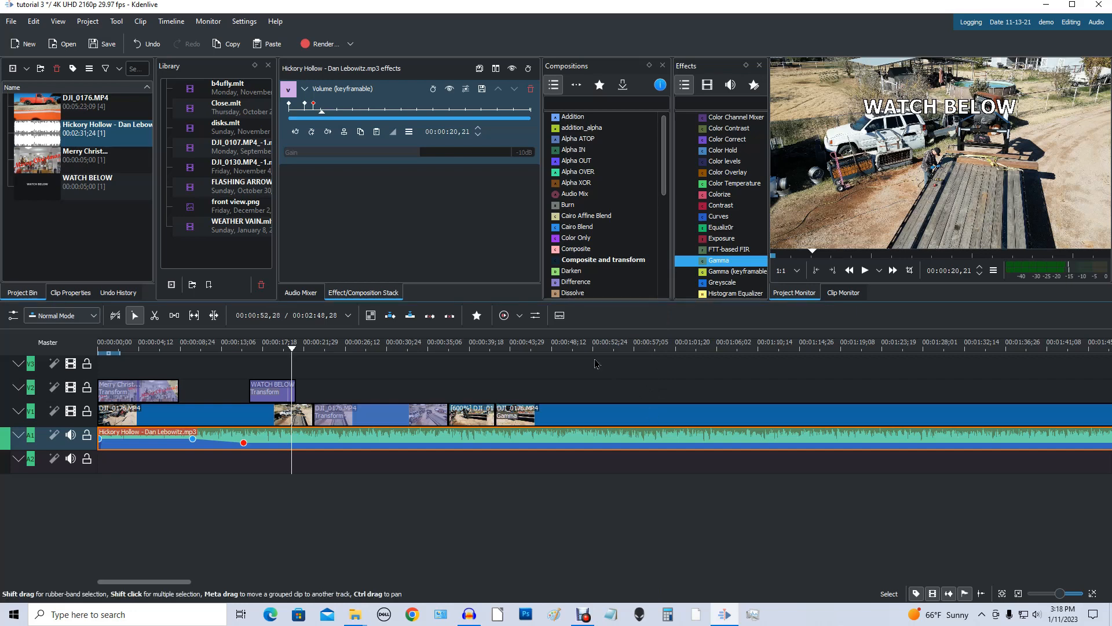
left_click(566, 347)
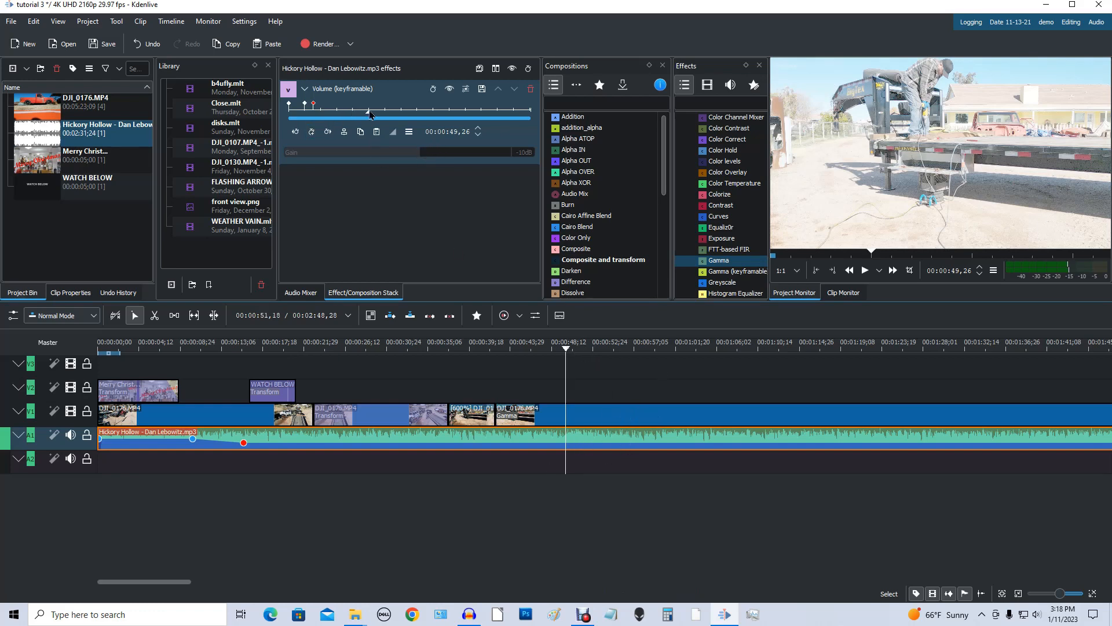
Step: Delete the music clip's volume keyframes at 00:00:15,14 and 00:00:10,01, and return to the keyframe at the start
left_click_drag(367, 114, 335, 110)
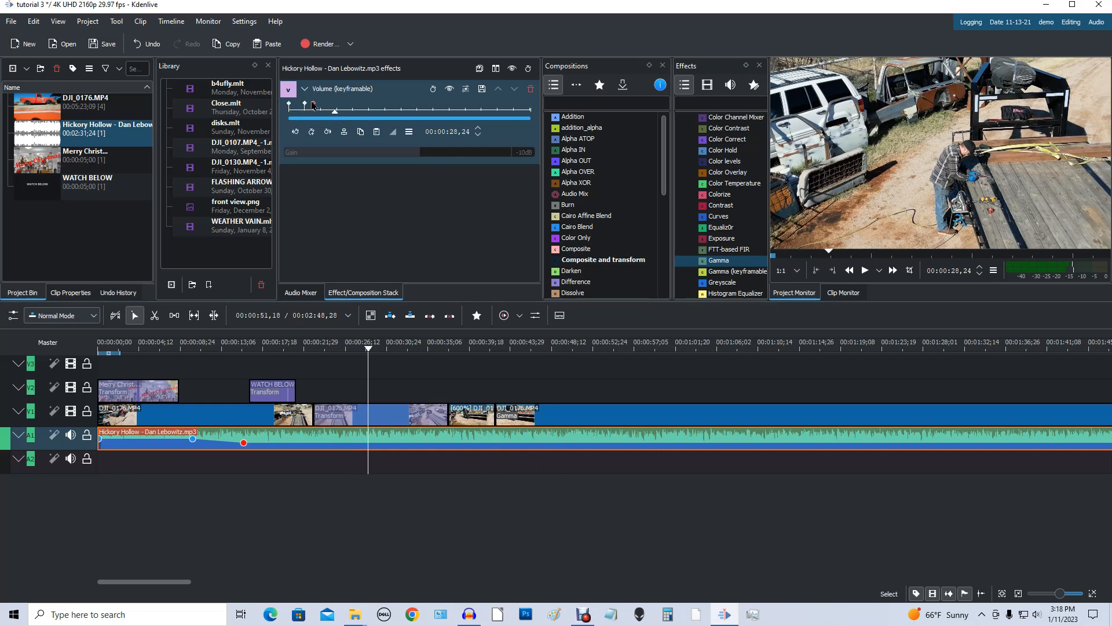
left_click(314, 106)
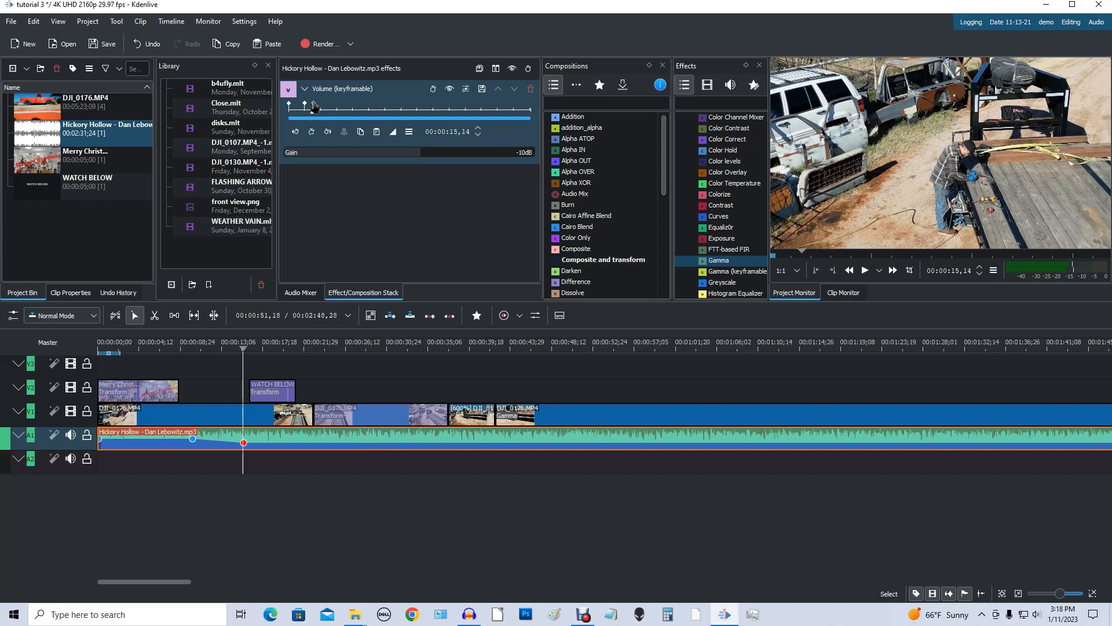
left_click(312, 132)
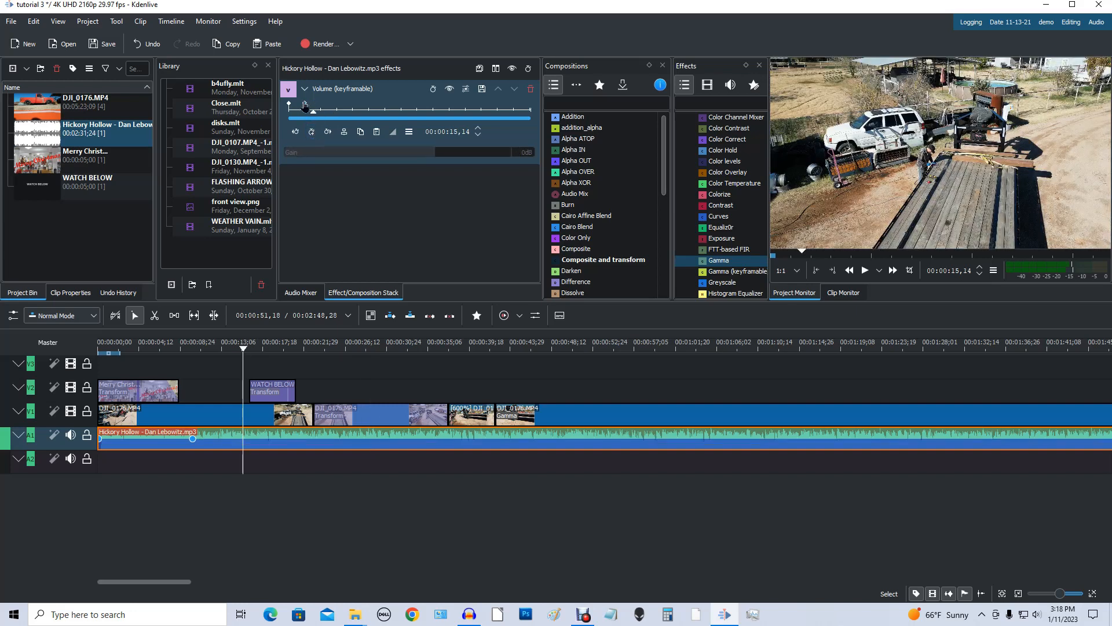
left_click(304, 108)
left_click(312, 132)
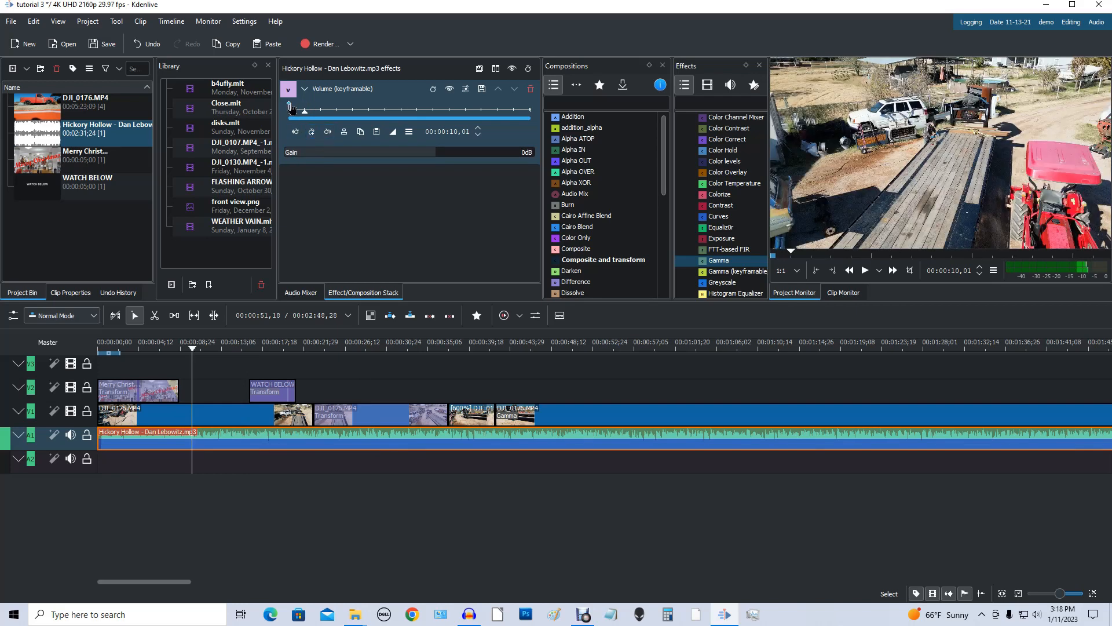
left_click(290, 106)
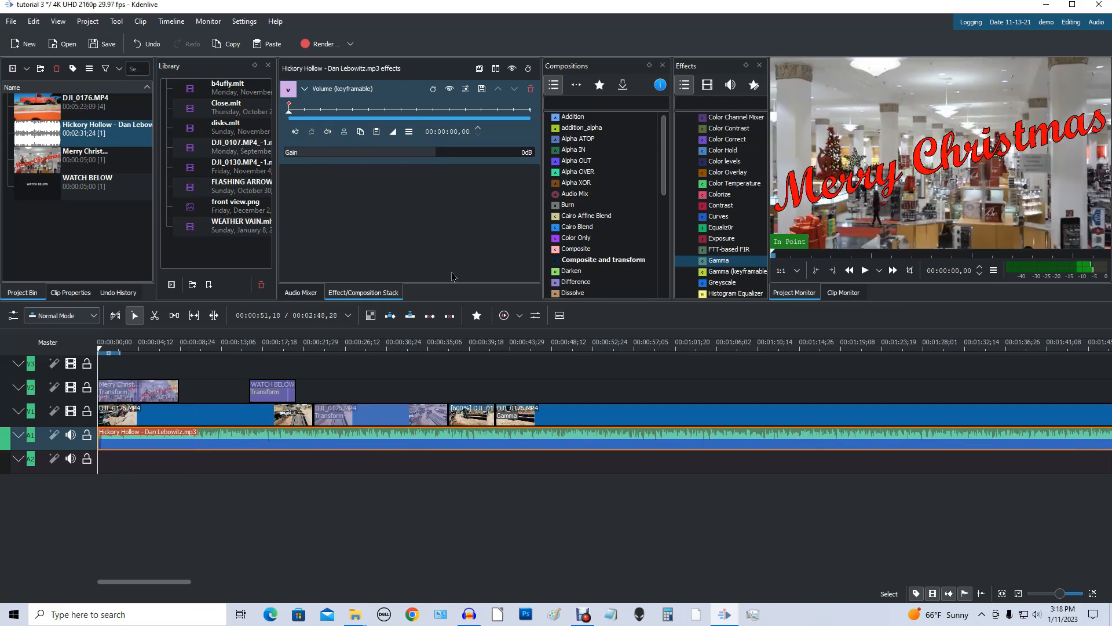
Step: Compare the frames before and after the cut into the Gamma clip on V1, ending with the playhead at 00:00:42,12
left_click(615, 348)
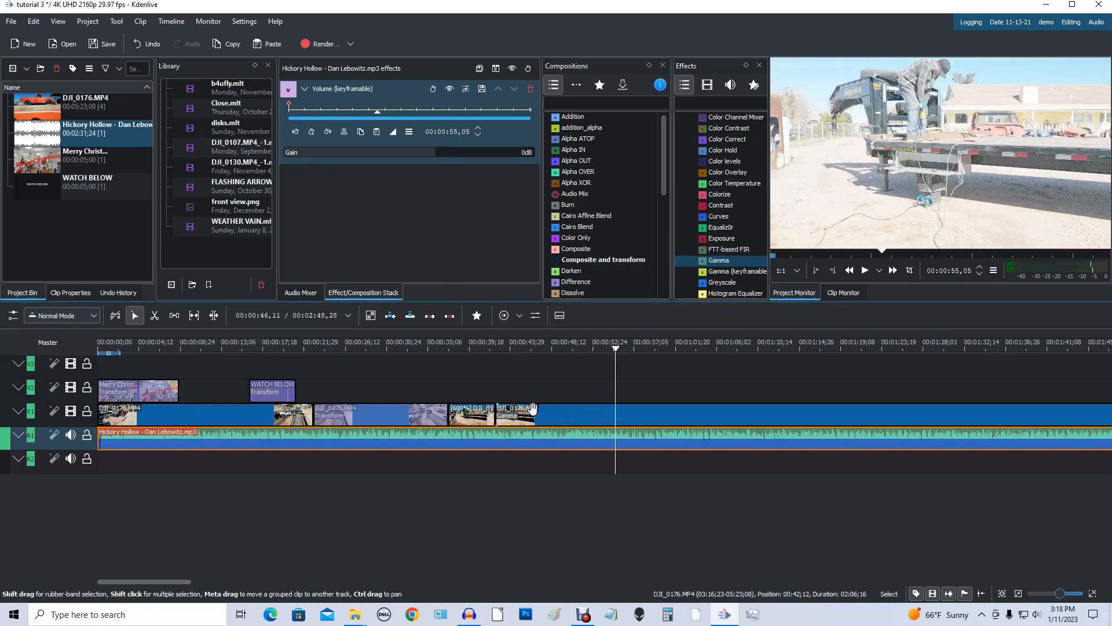
left_click(502, 348)
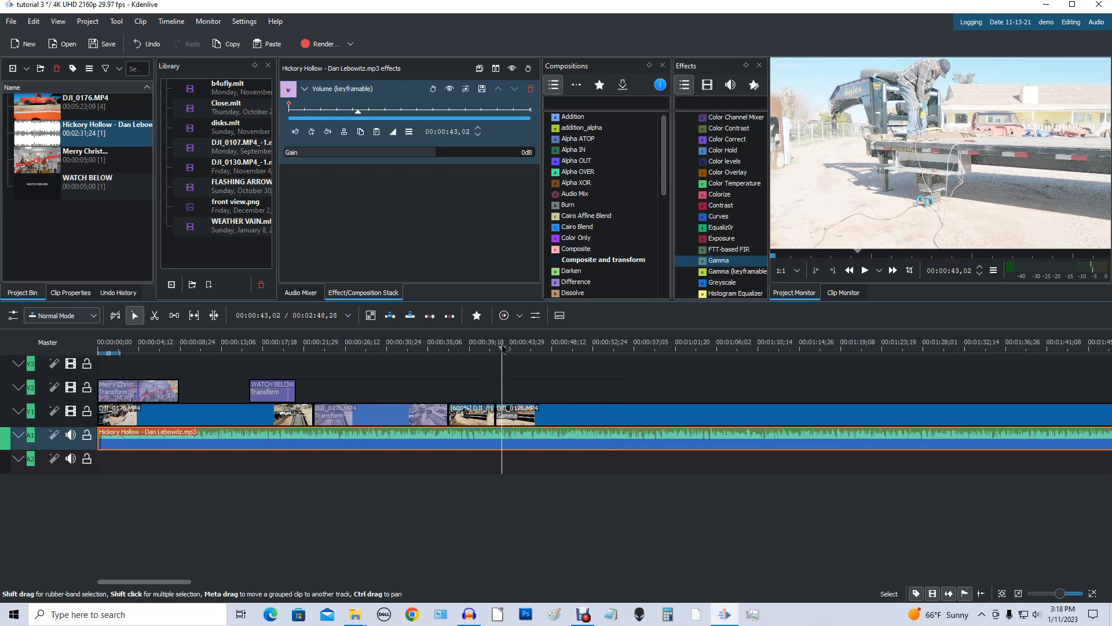
left_click_drag(501, 348, 495, 349)
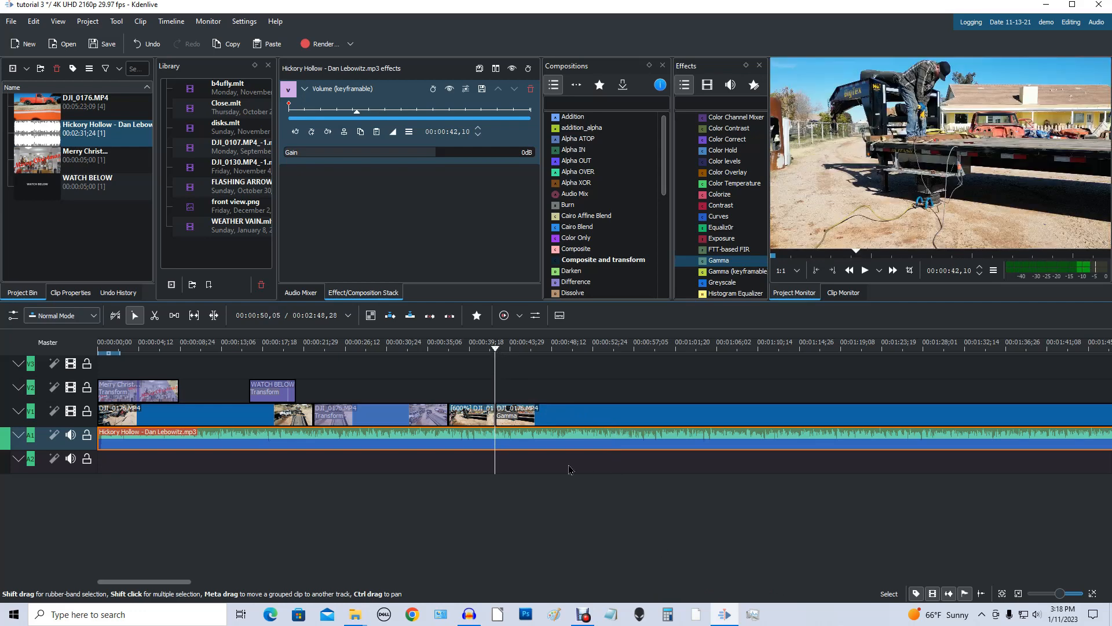
key("Right")
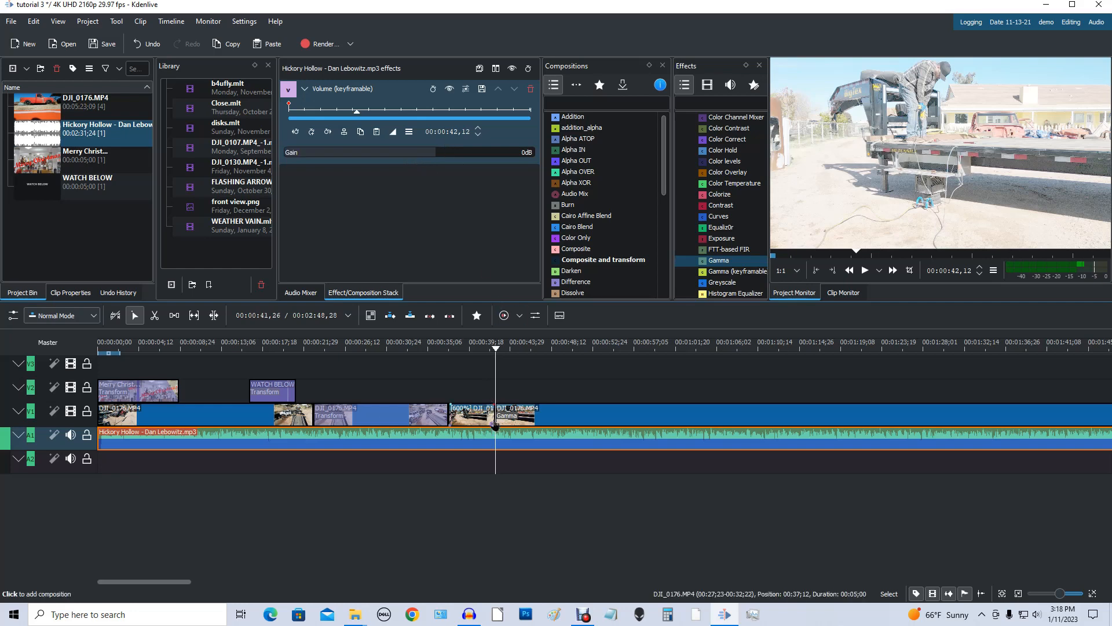
Step: Set the Gamma value of the last DJI_0176.MP4 clip on V1 to 0.372
left_click(547, 417)
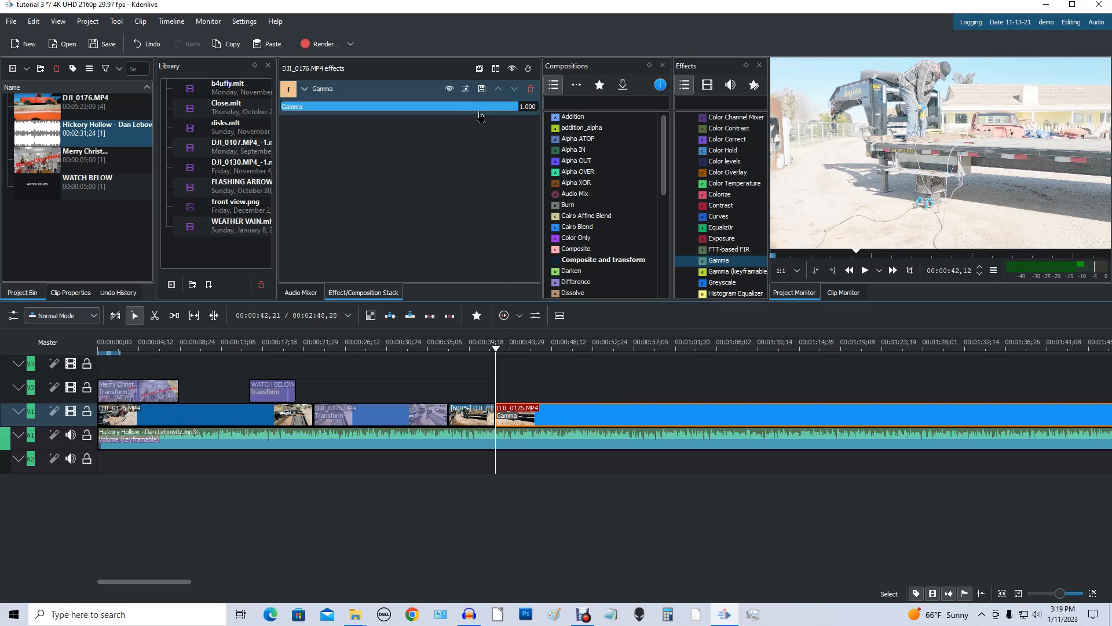
left_click_drag(491, 110, 315, 112)
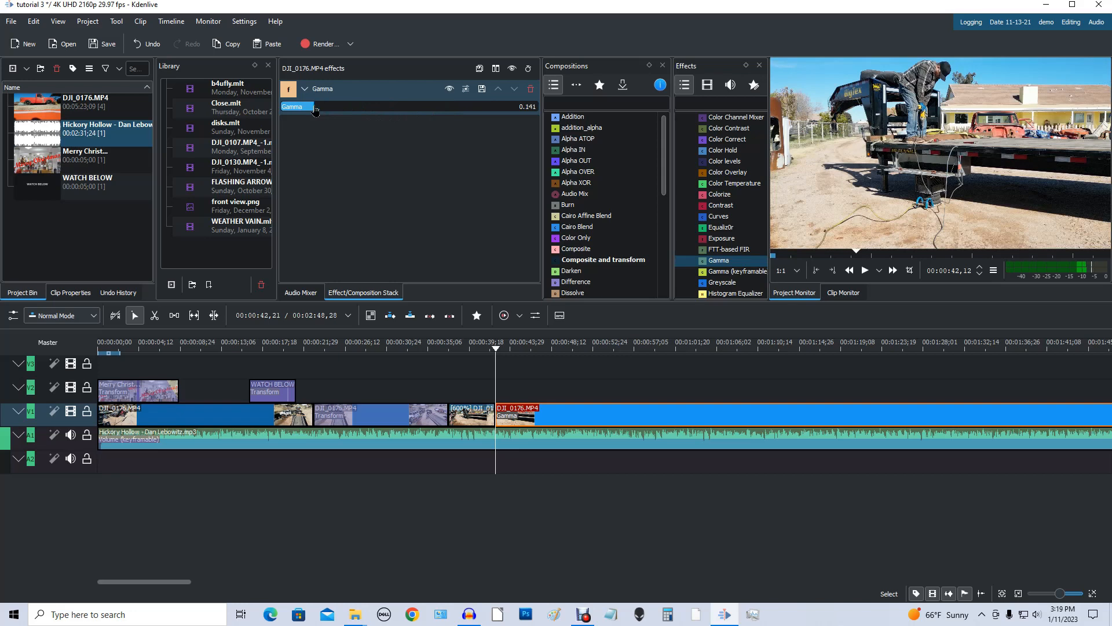
left_click_drag(316, 111, 371, 113)
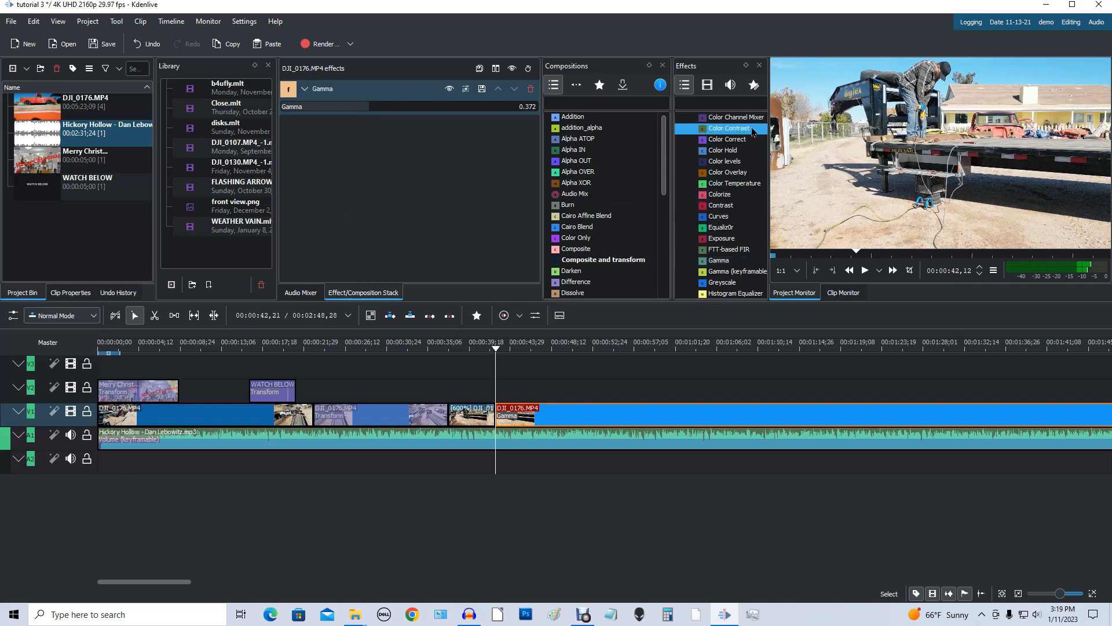
Step: Add the Brightness (keyframable) effect from Color and Image correction to the favorites
scroll(728, 227, "up", 5)
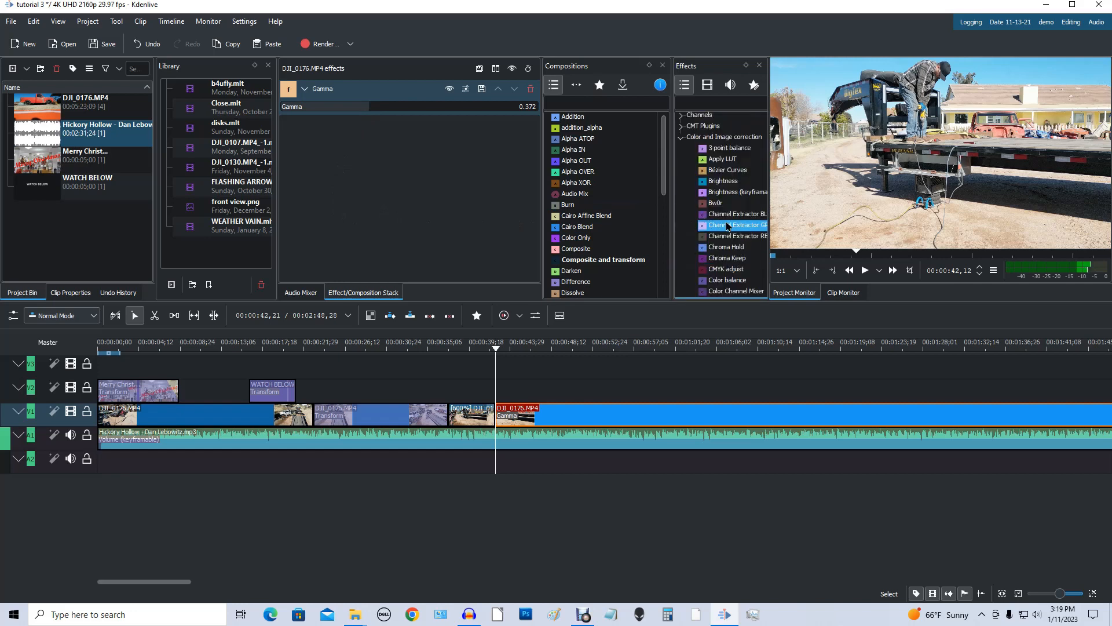
left_click(733, 195)
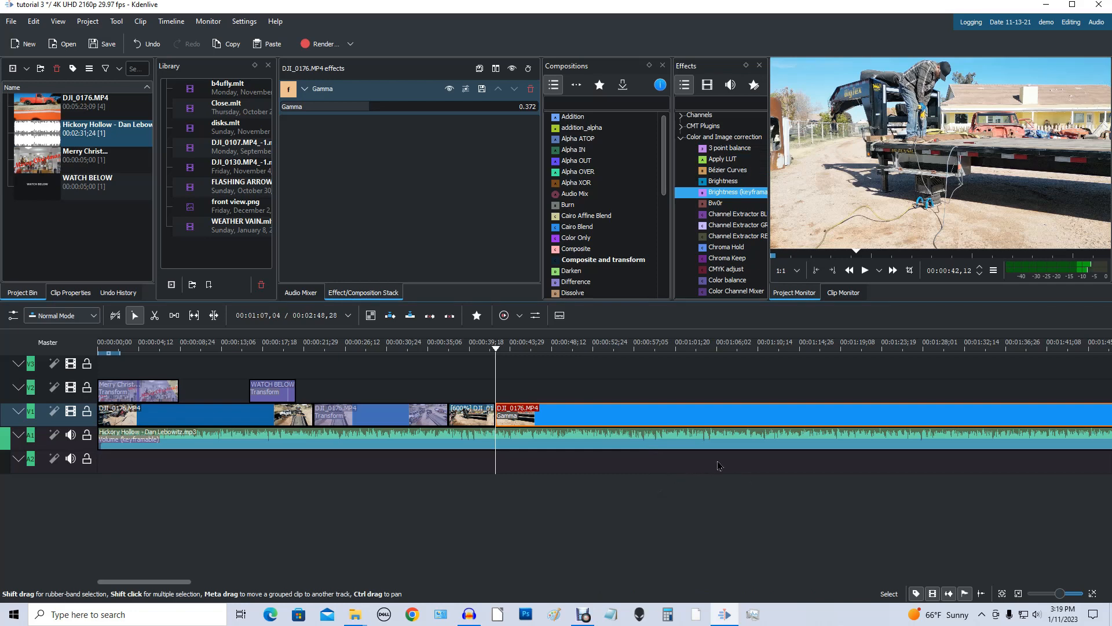
right_click(705, 194)
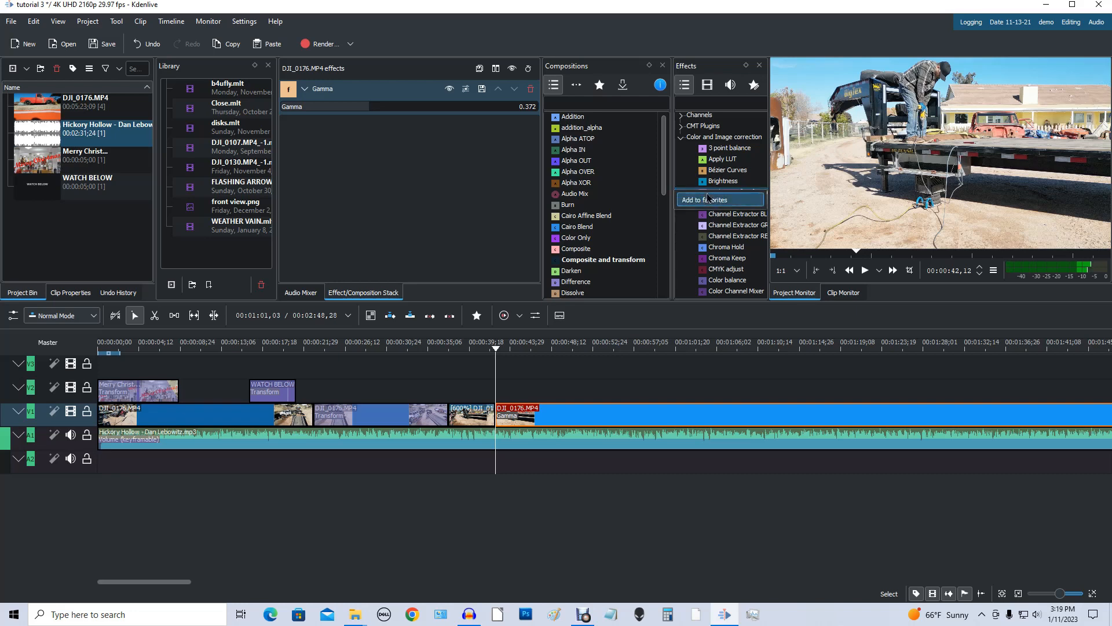
left_click(713, 201)
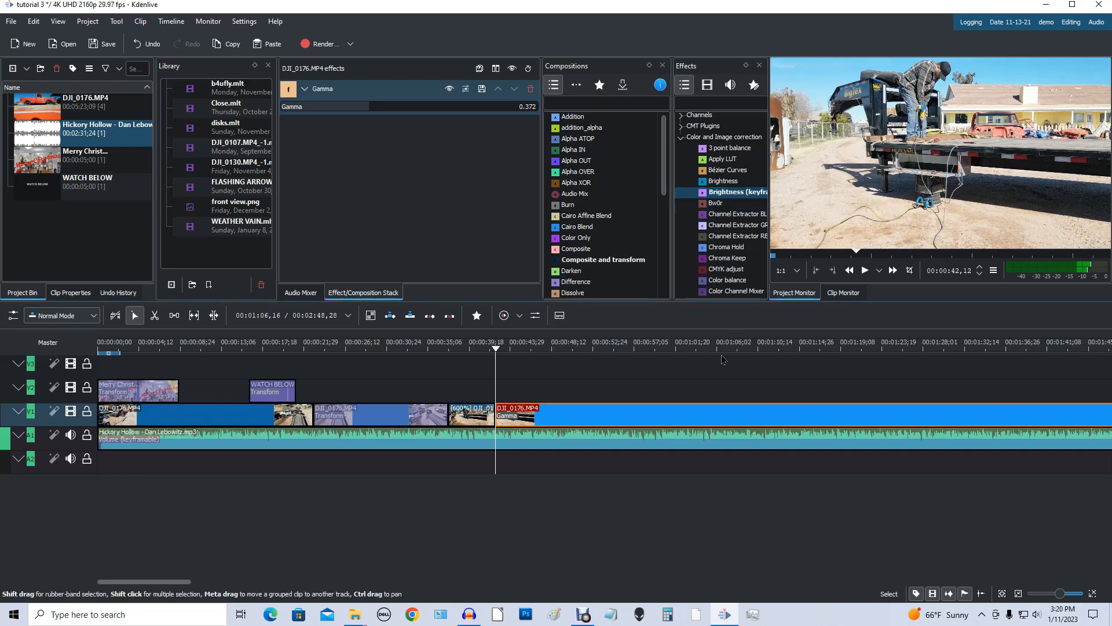
Step: Check the Insert an effect options for the last DJI_0176.MP4 clip on V1 without applying any
right_click(722, 412)
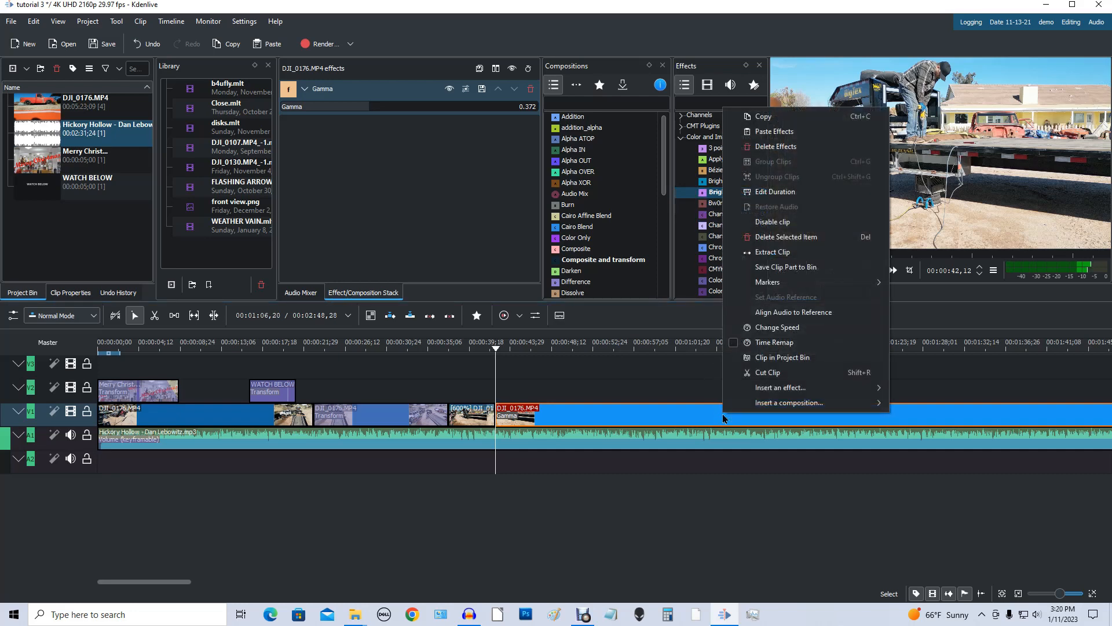
mouse_move(737, 410)
mouse_move(753, 387)
left_click(725, 18)
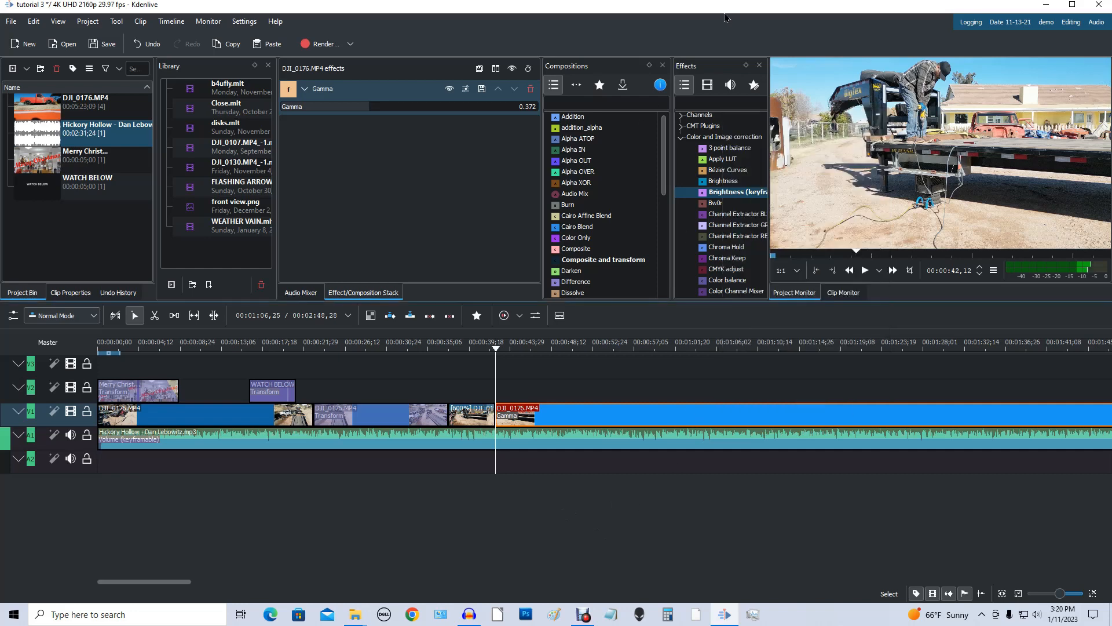